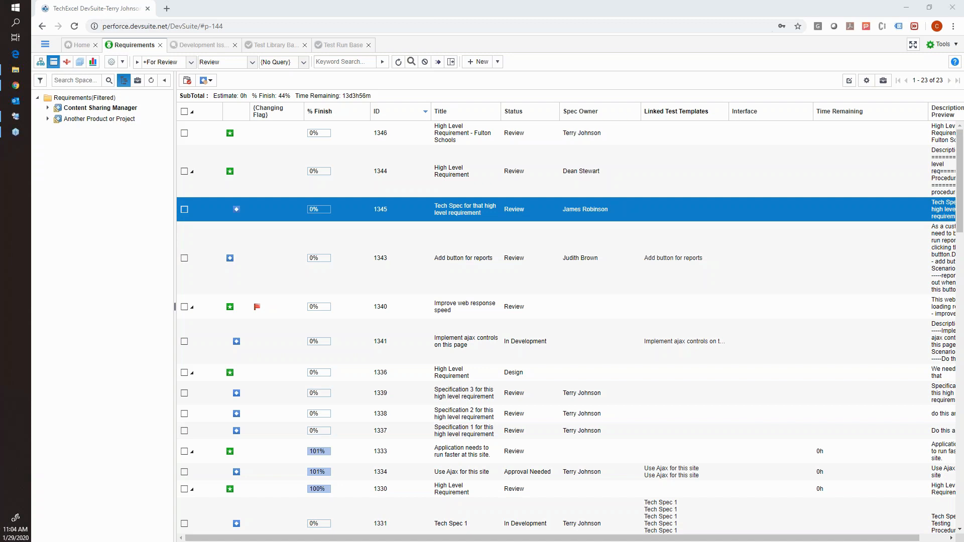
Review the Content Sharing Manager roll-up summary and bring up the list of project bases.
left_click(45, 50)
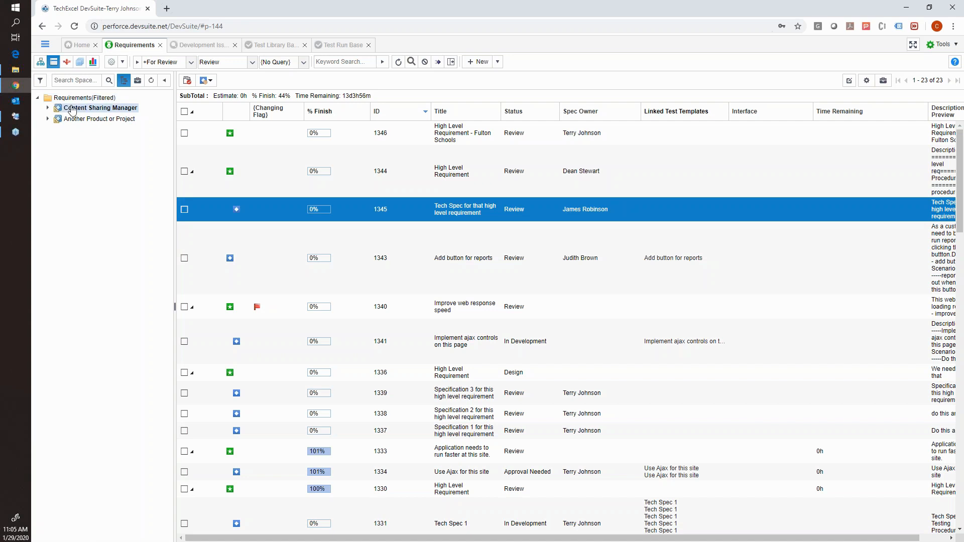
left_click(59, 108)
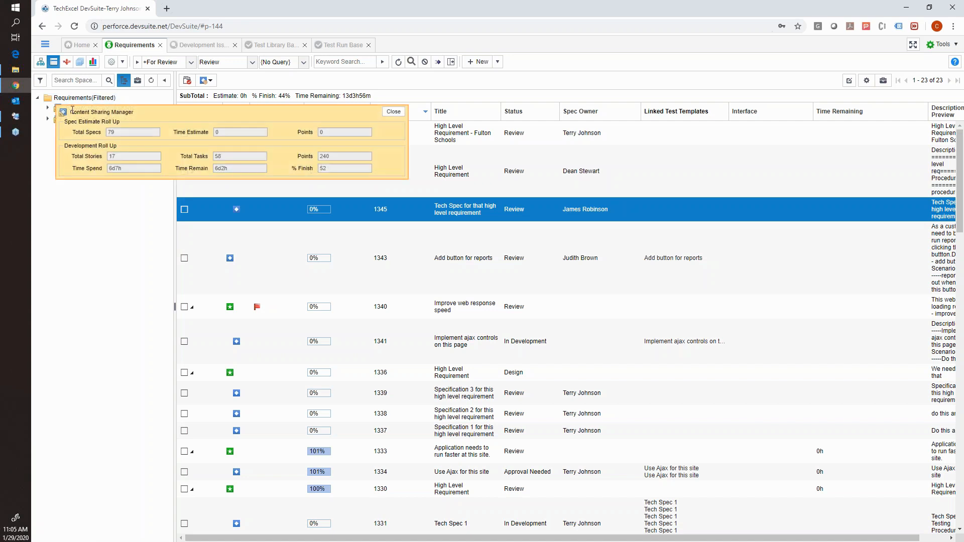
left_click(394, 111)
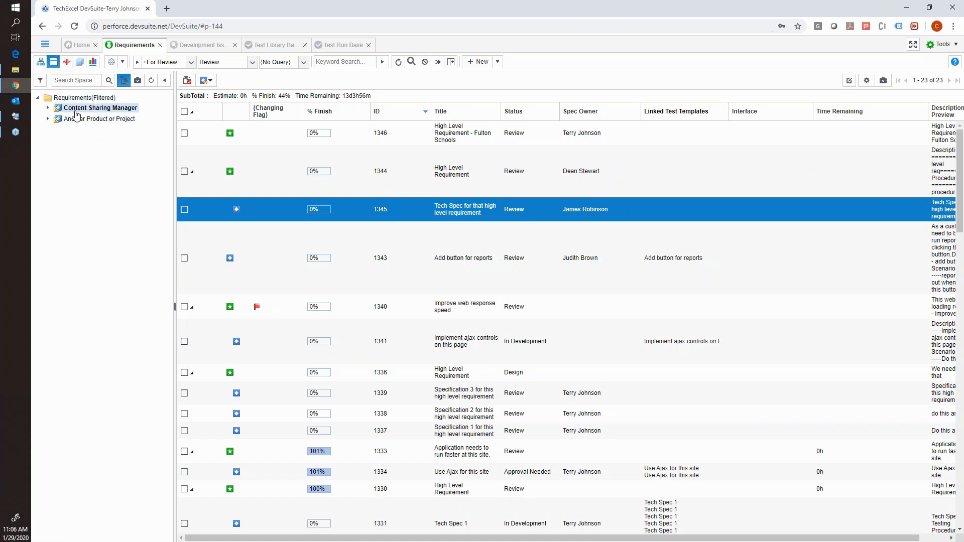
left_click(46, 44)
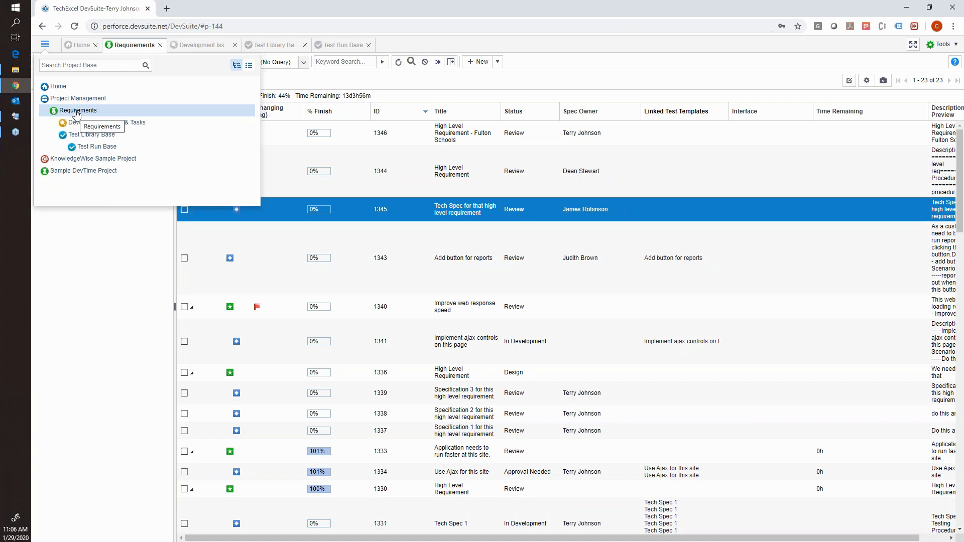
Switch to DevSuite Admin in Remote Desktop Connection Manager and open the Requirements project base.
left_click(18, 119)
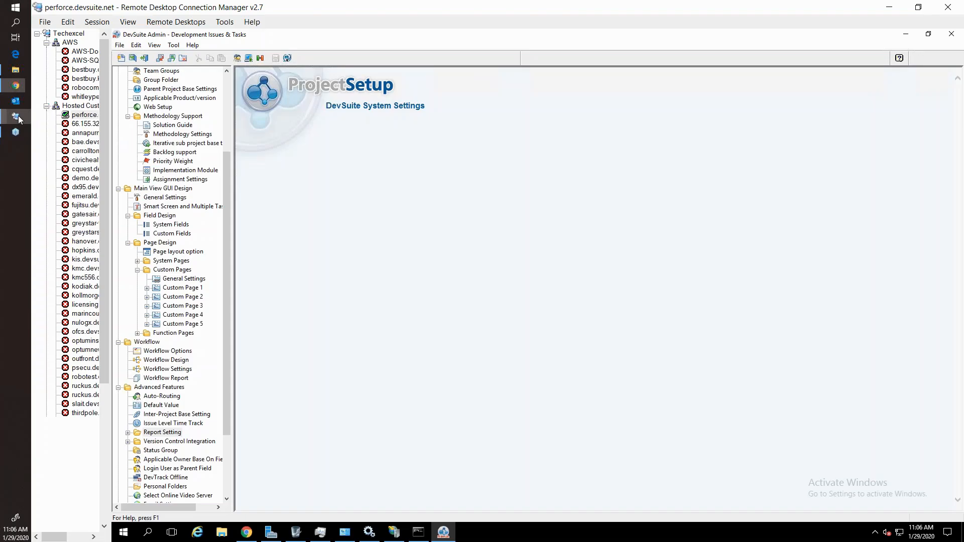
left_click(227, 92)
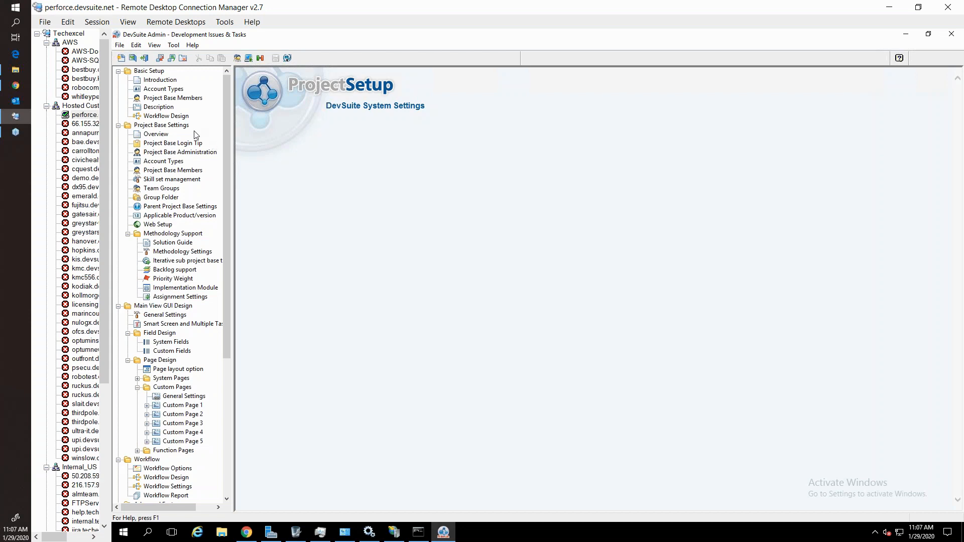
left_click(134, 60)
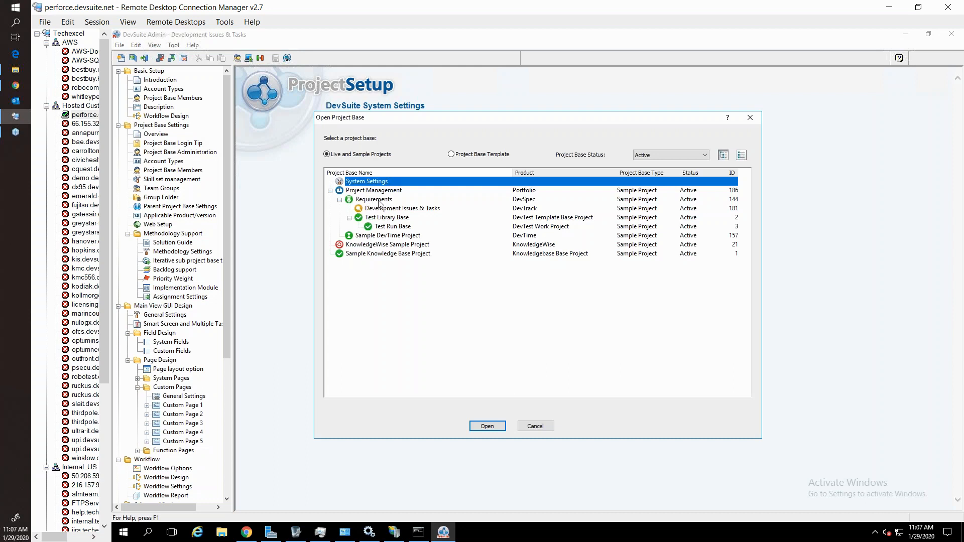
left_click(378, 201)
left_click(376, 210)
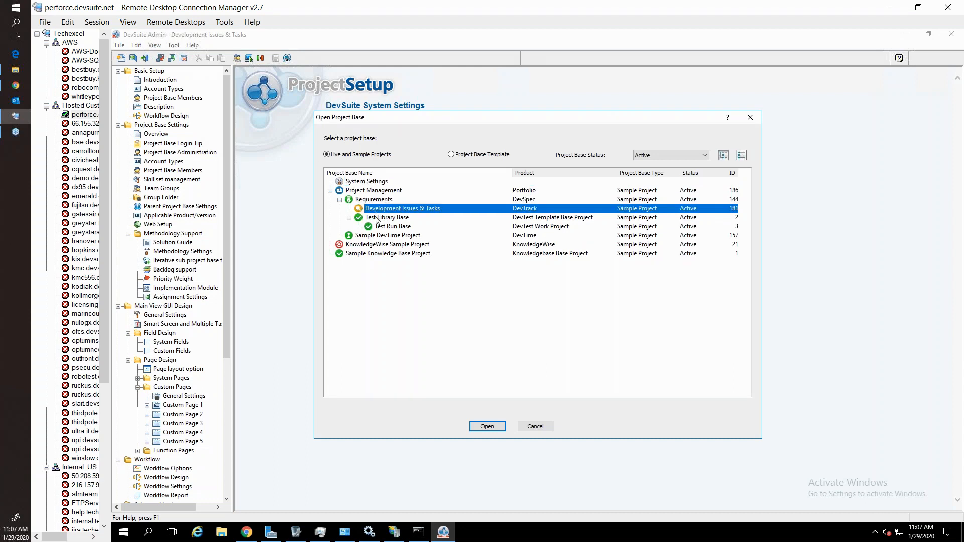
left_click(376, 220)
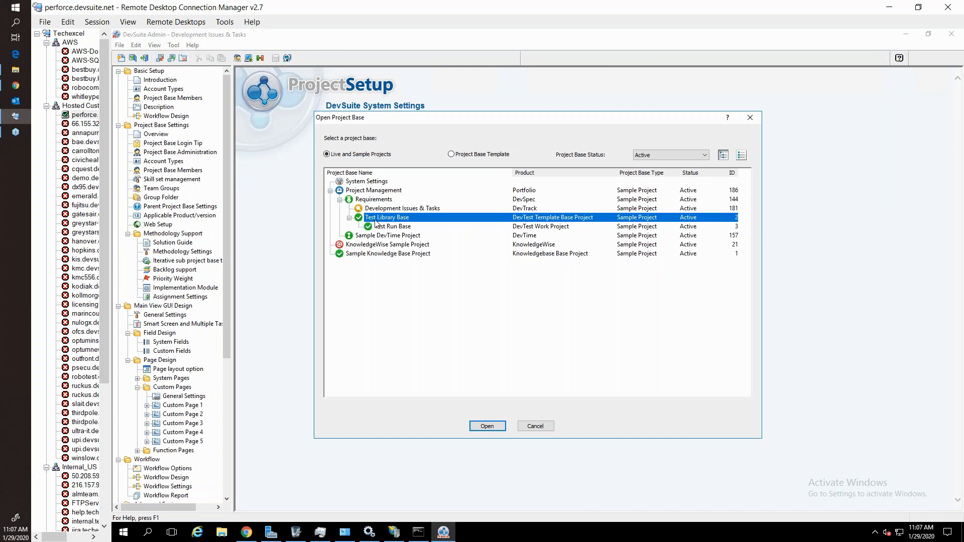
left_click(375, 201)
left_click(375, 210)
left_click(376, 220)
left_click(374, 201)
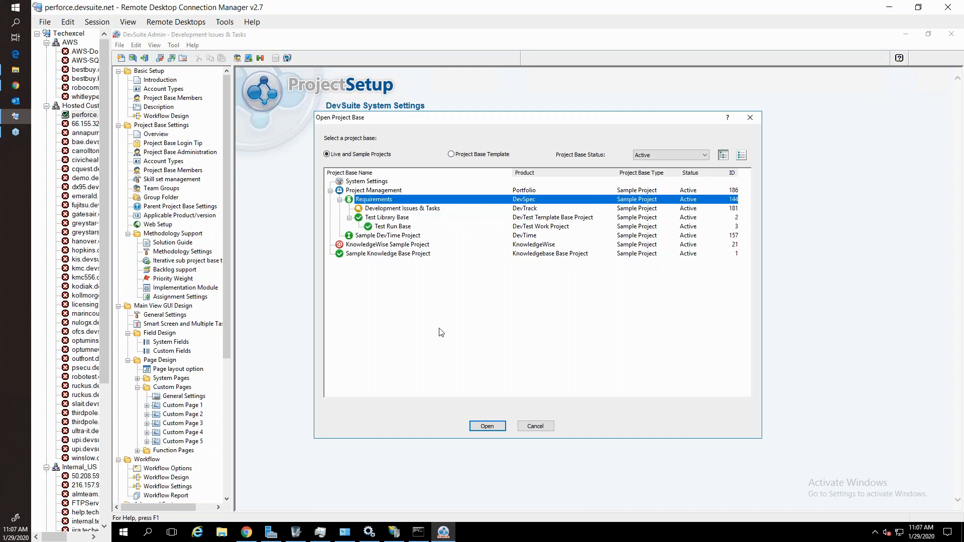
left_click(485, 426)
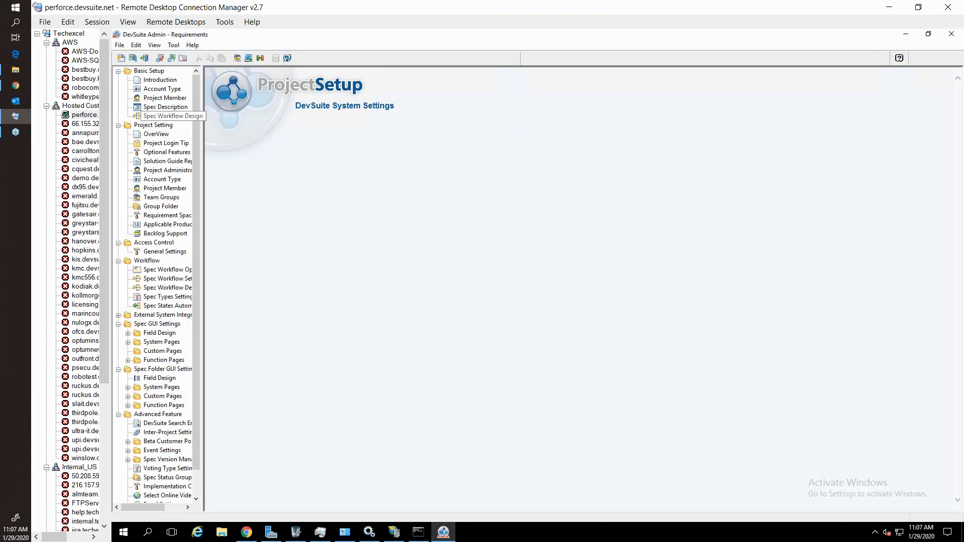
Open the Spec Workflow Design and examine its states from Review through Completed, including Dropped.
left_click(157, 117)
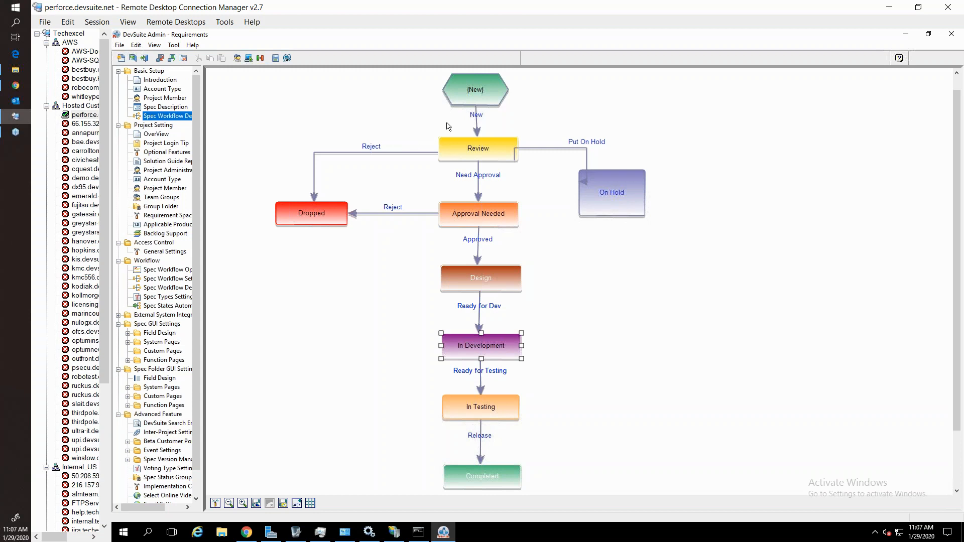
left_click(480, 153)
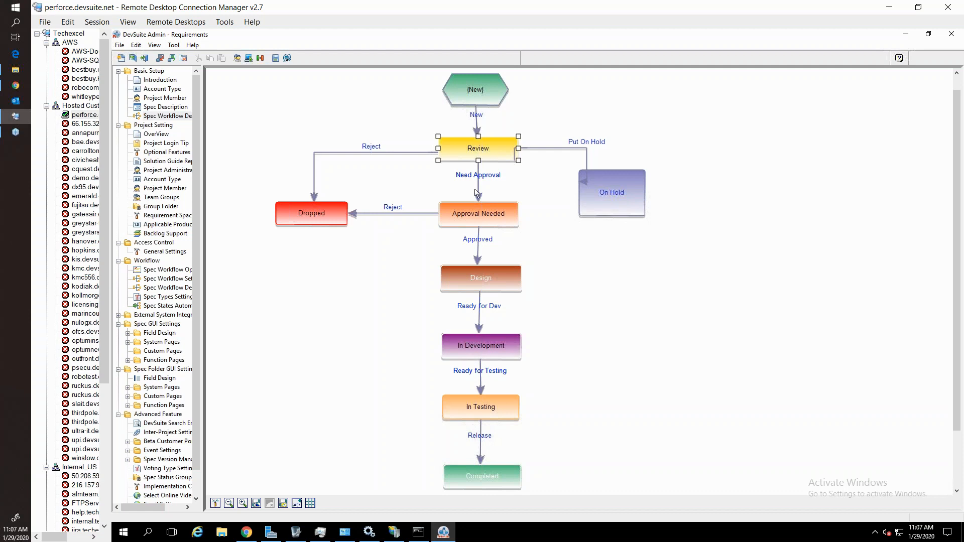
left_click(450, 220)
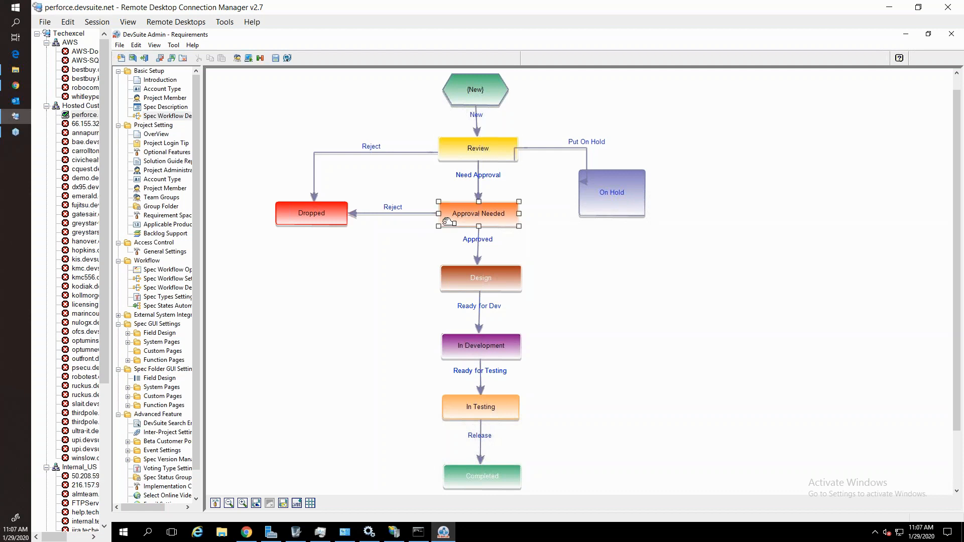
left_click(339, 222)
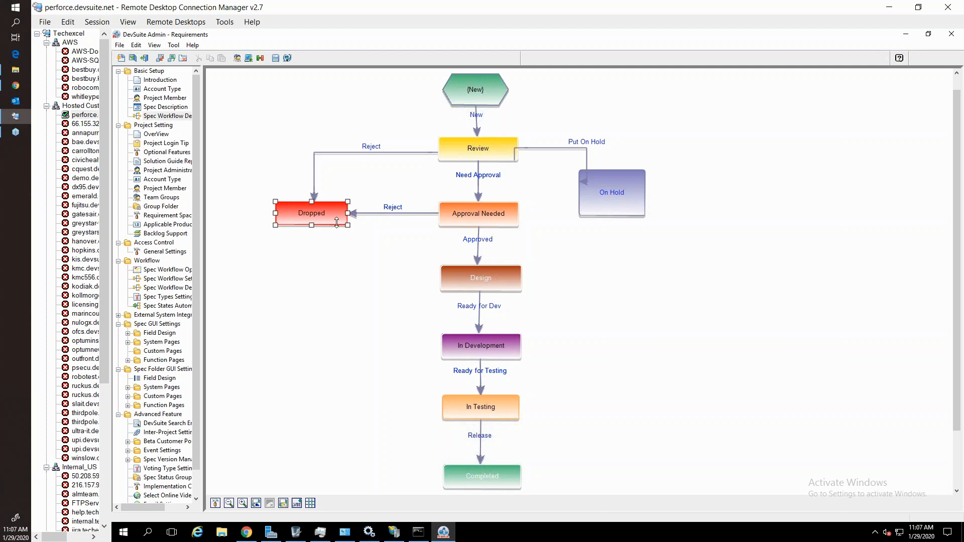
left_click(484, 275)
left_click(493, 339)
left_click(476, 404)
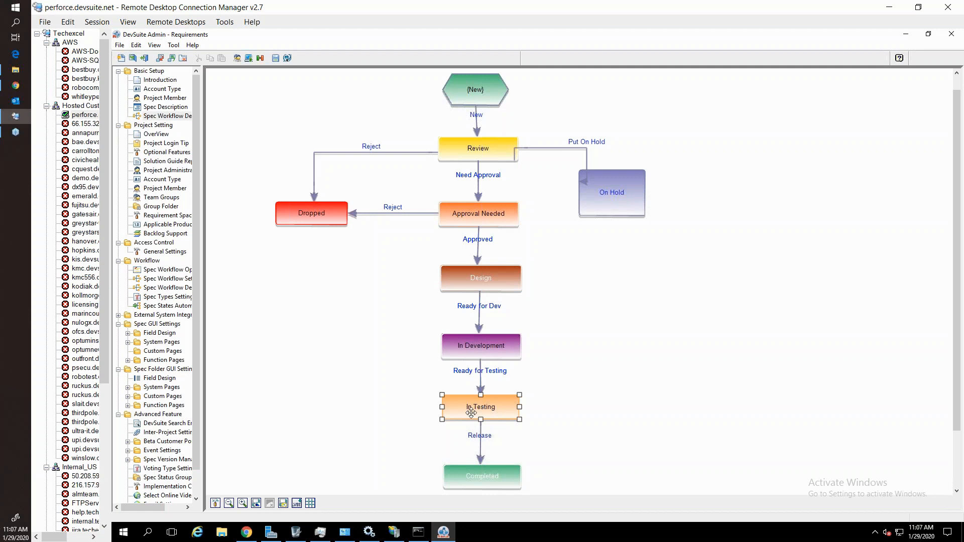
left_click(466, 471)
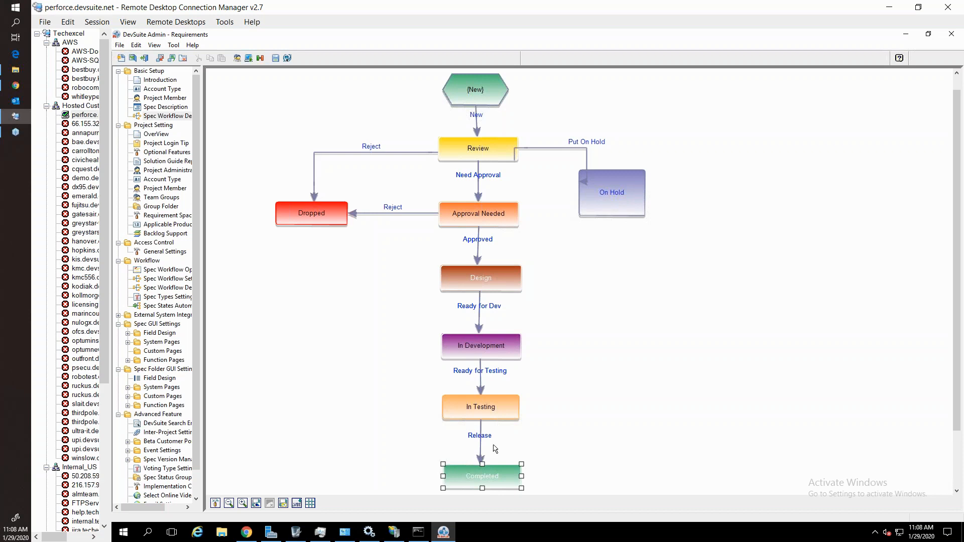
left_click(132, 58)
left_click(363, 201)
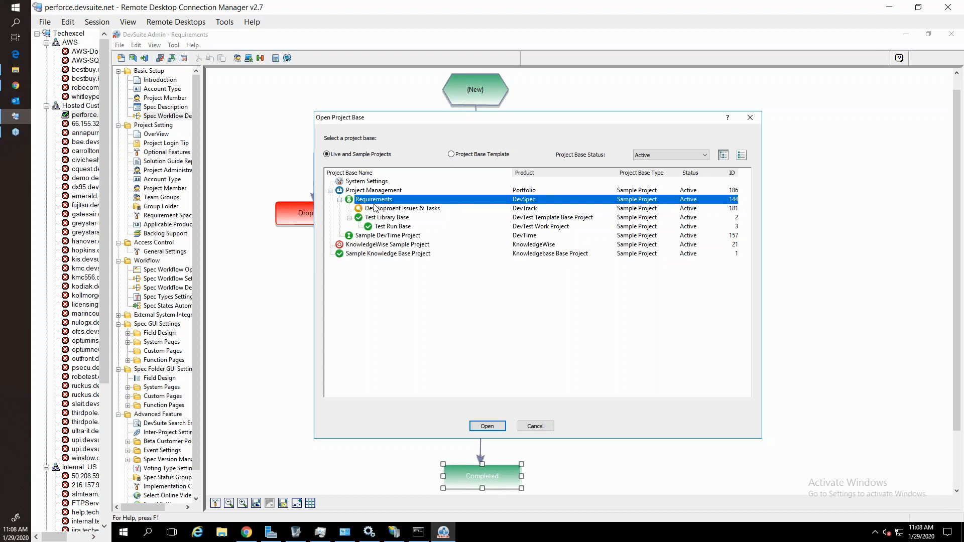
left_click(535, 426)
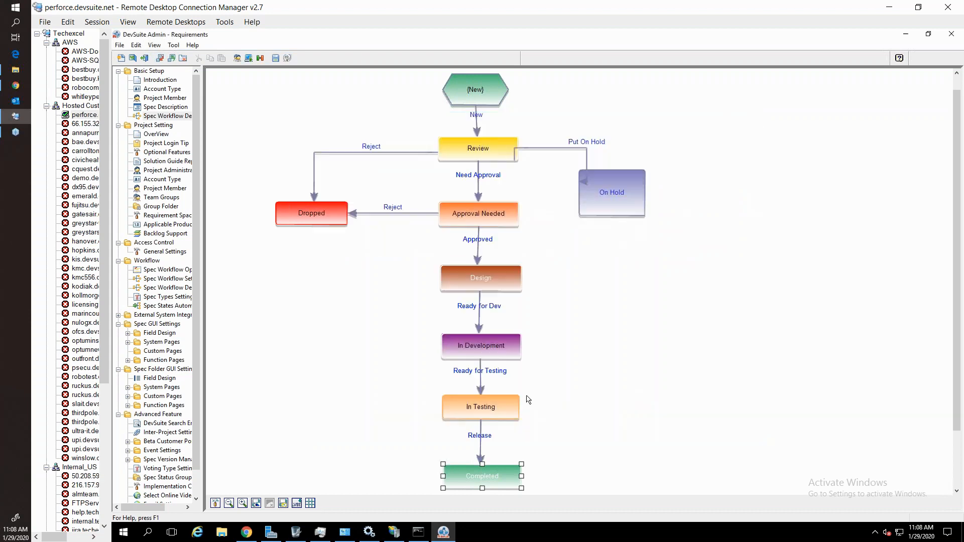
Delete the On Hold state from the spec workflow.
right_click(587, 198)
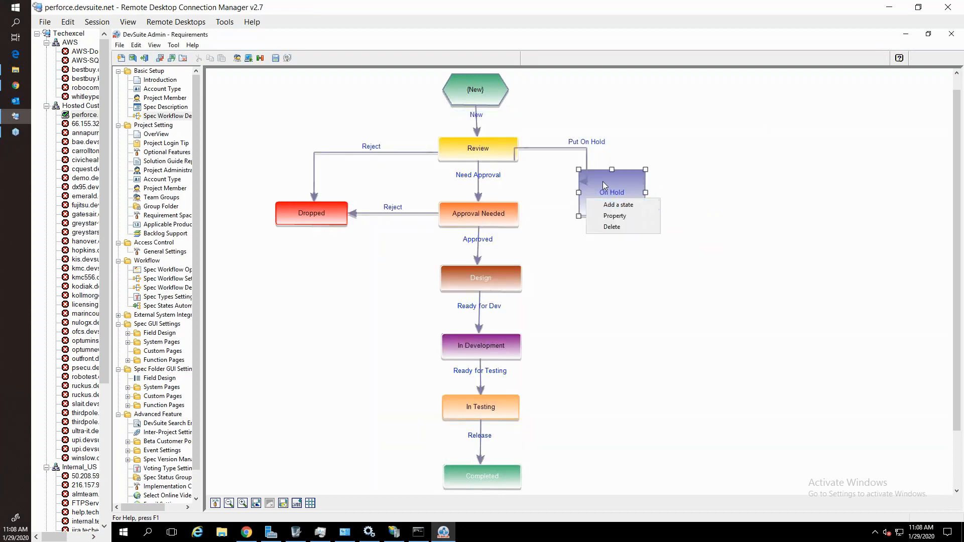
left_click(612, 226)
left_click(532, 303)
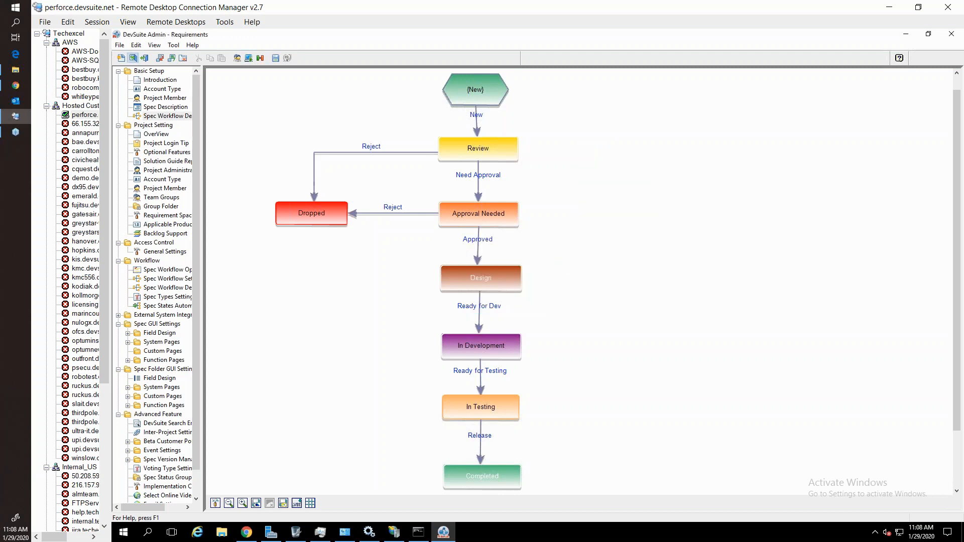
Switch back to DevSuite in Chrome, expand Content Sharing Manager in the requirements tree and view its roll-up summary.
left_click(133, 59)
left_click(522, 426)
left_click(16, 86)
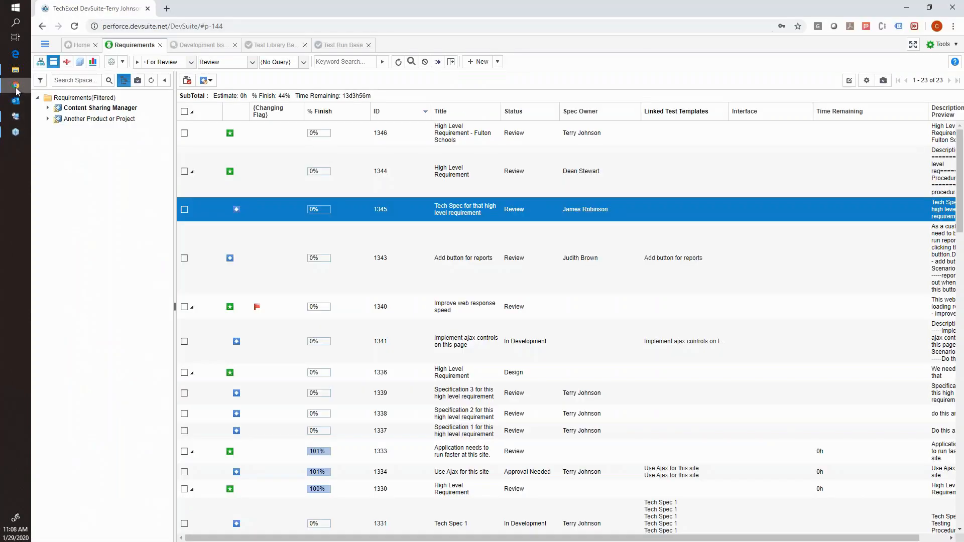
double_click(71, 110)
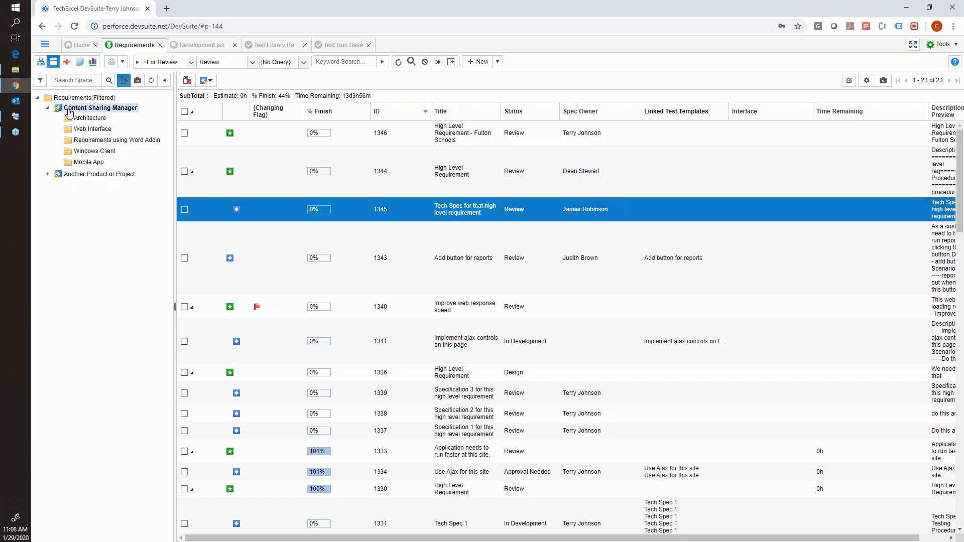
mouse_move(68, 110)
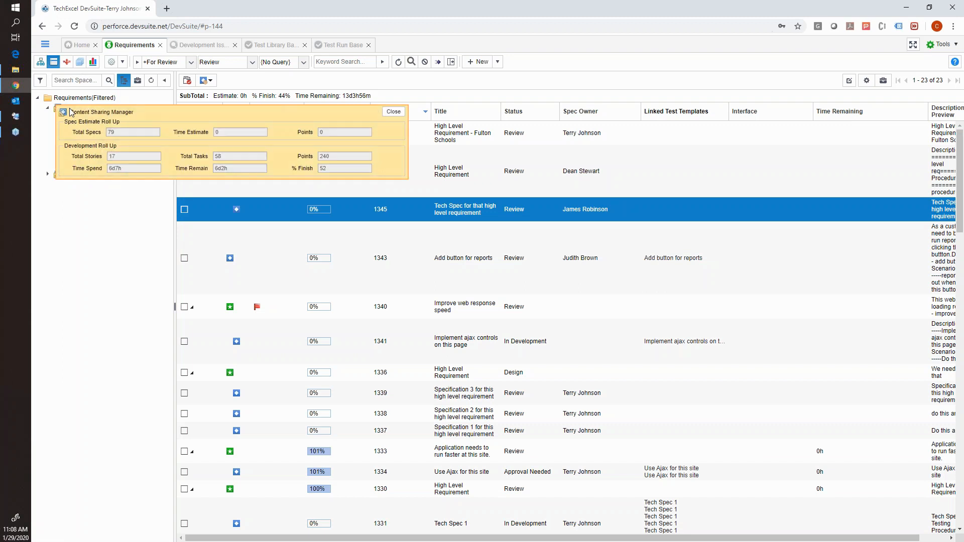
left_click(392, 115)
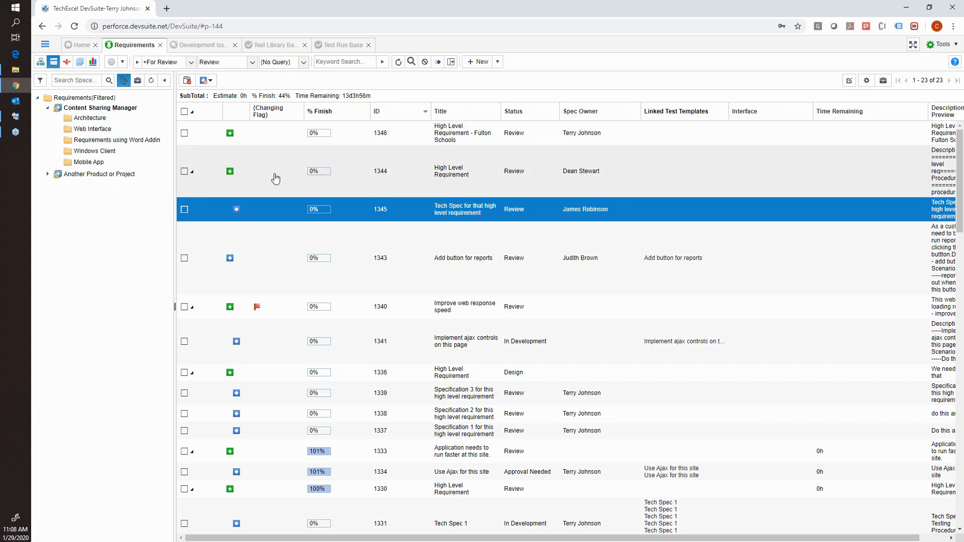
Create a new Epic in the Architecture folder of Content Sharing Manager.
left_click(94, 119)
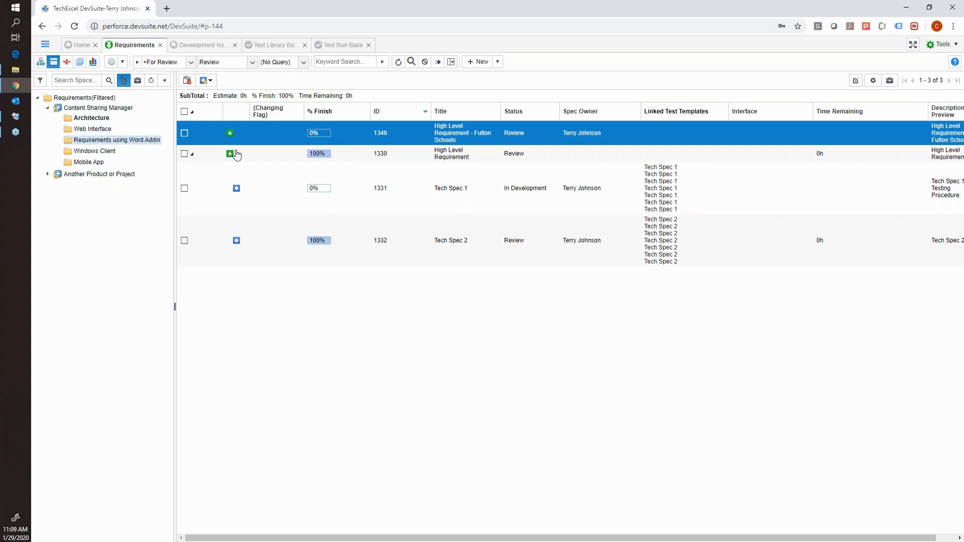
left_click(102, 140)
left_click(100, 118)
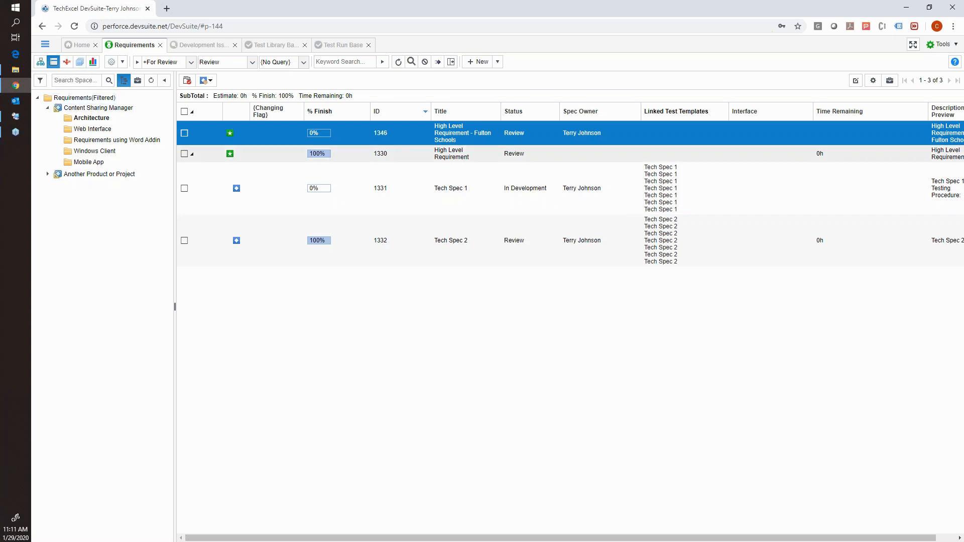
right_click(273, 269)
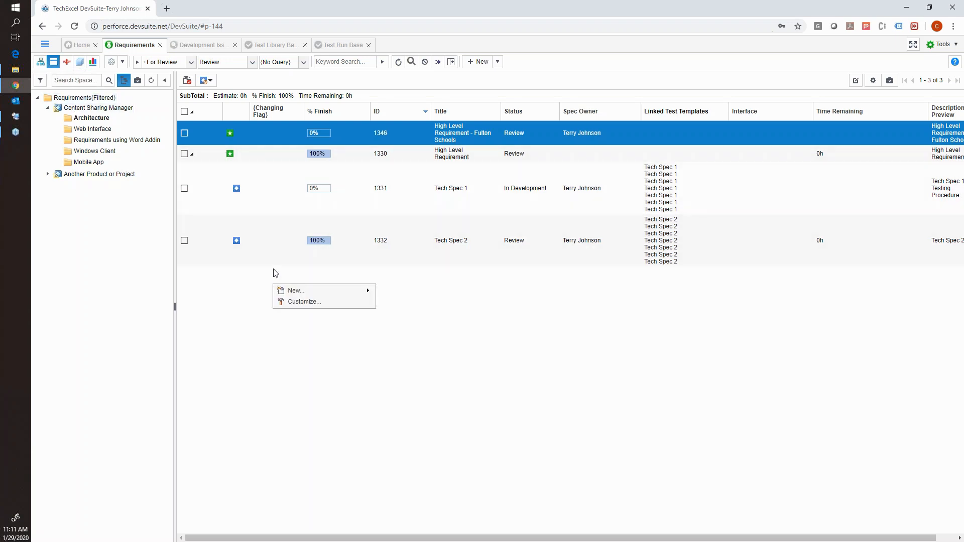
mouse_move(303, 278)
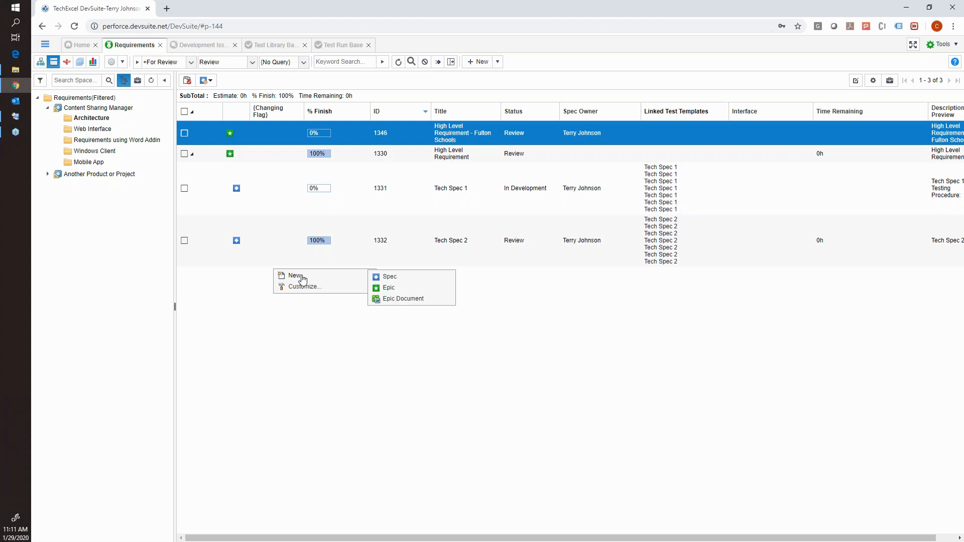
left_click(397, 290)
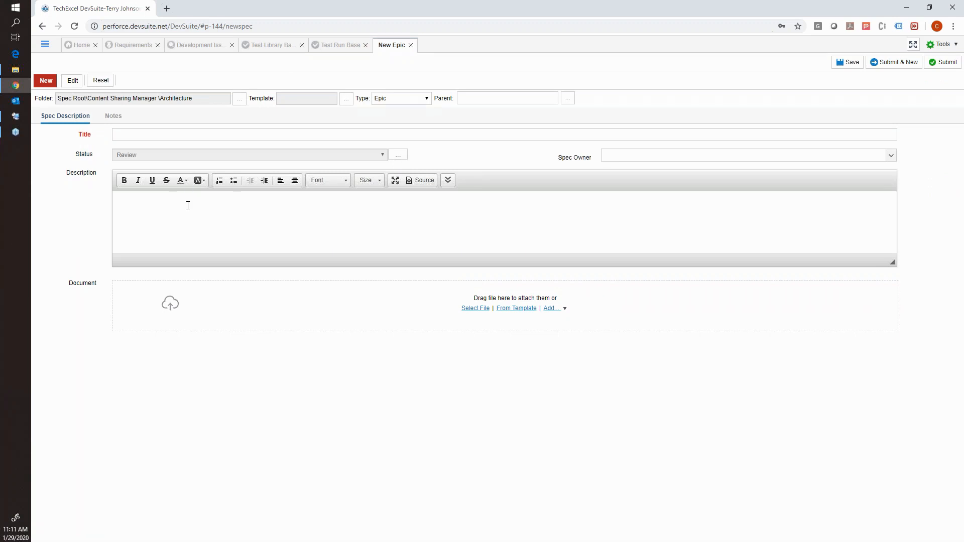
Title the new epic "High Level Requirement - Generic".
left_click(139, 135)
left_click(139, 154)
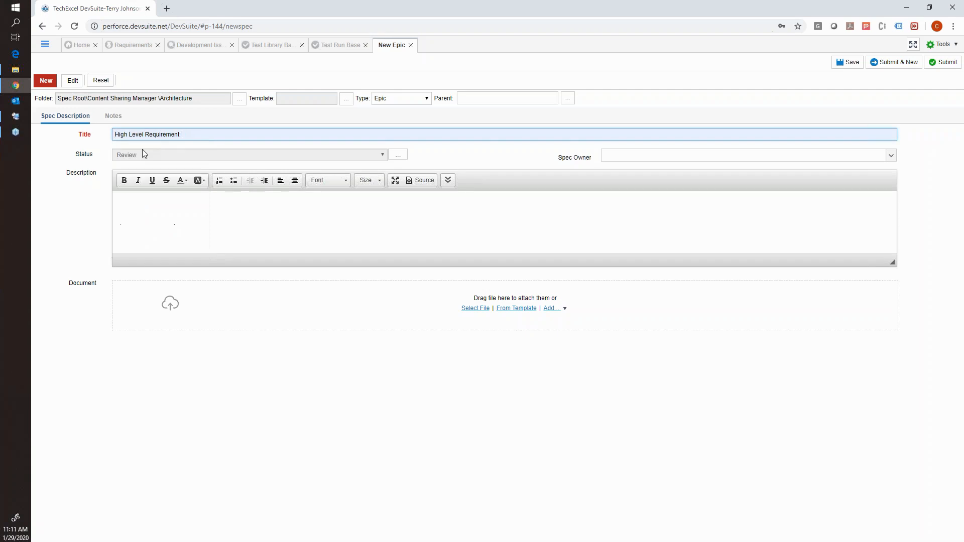
left_click(196, 132)
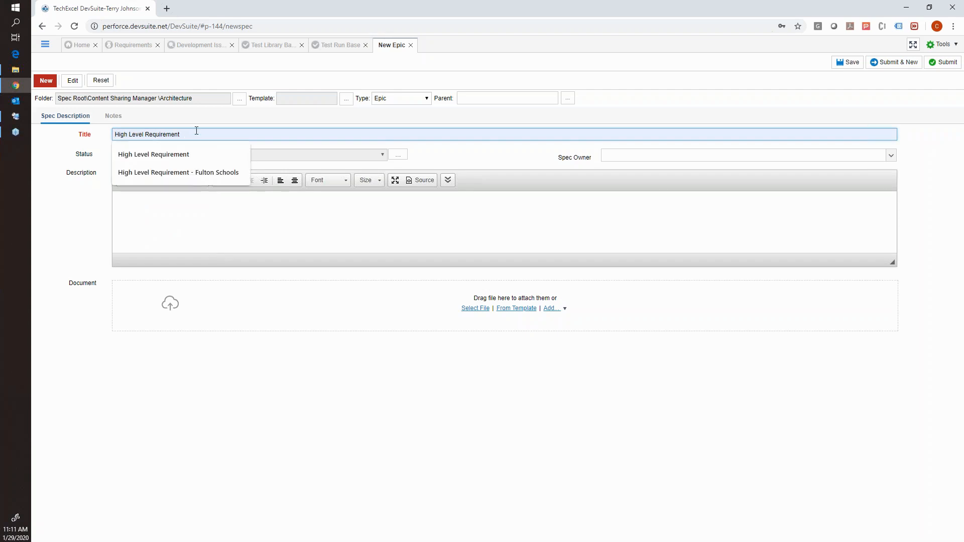
type("- Generic")
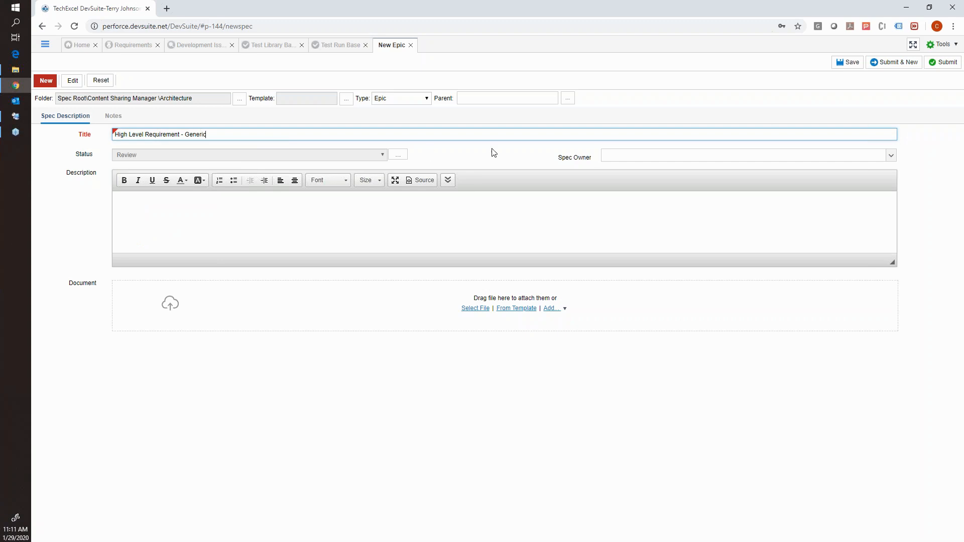
Assign a spec owner to the new high-level requirement epic.
left_click(608, 159)
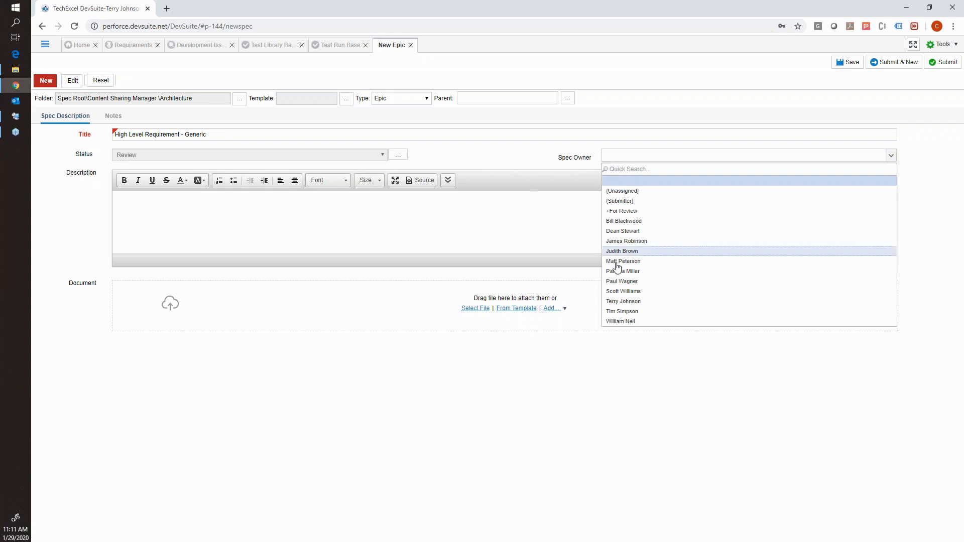
left_click(628, 302)
left_click(431, 222)
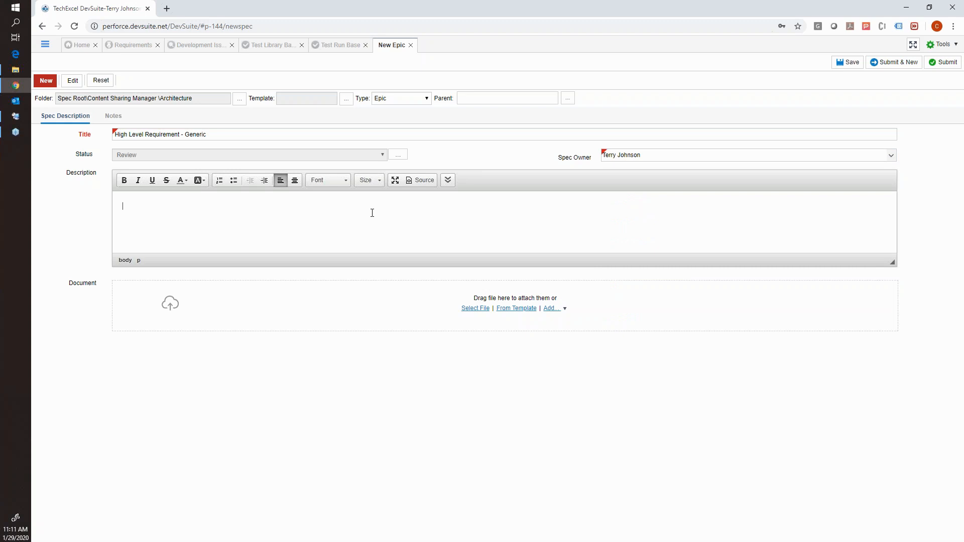
Try to copy the epic's title and paste it into the description.
left_click_drag(207, 135, 114, 135)
right_click(131, 134)
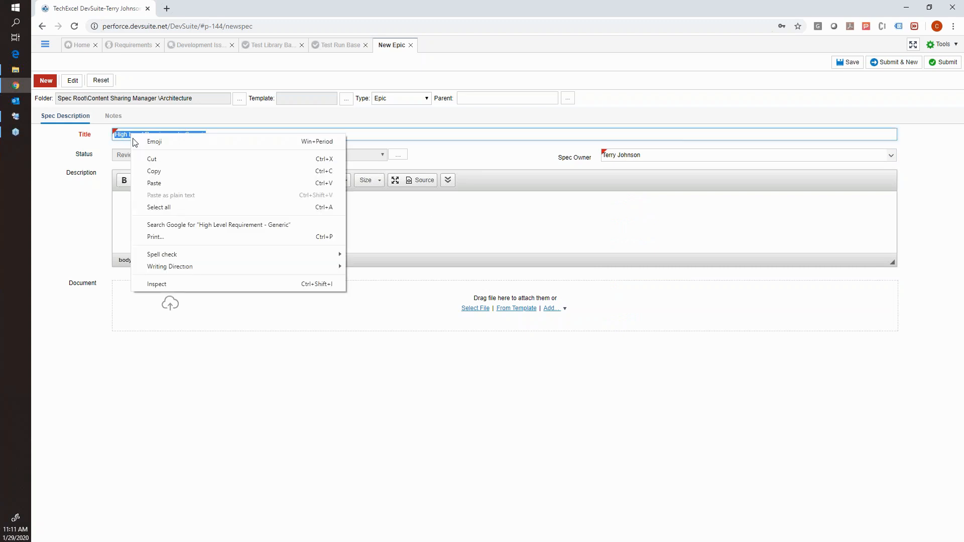
left_click(150, 172)
right_click(148, 199)
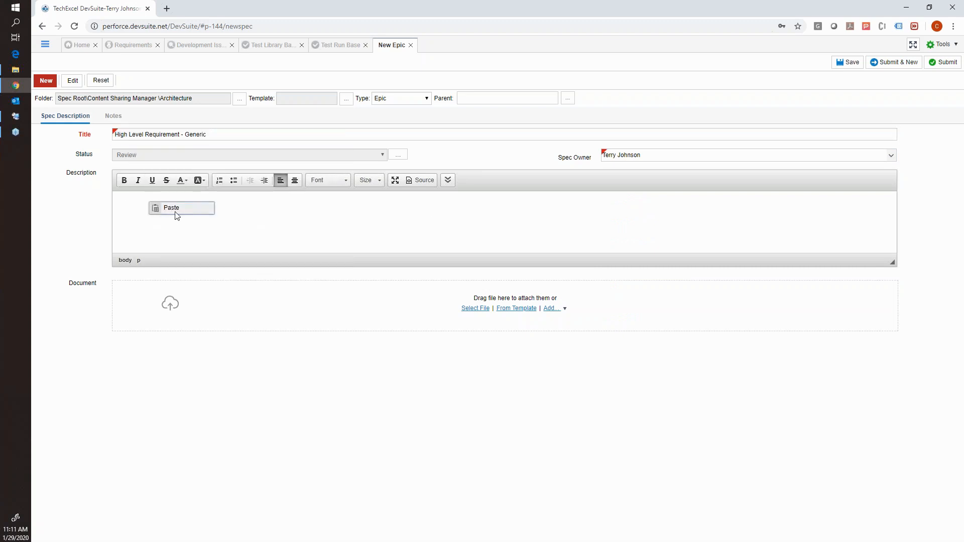
left_click(175, 215)
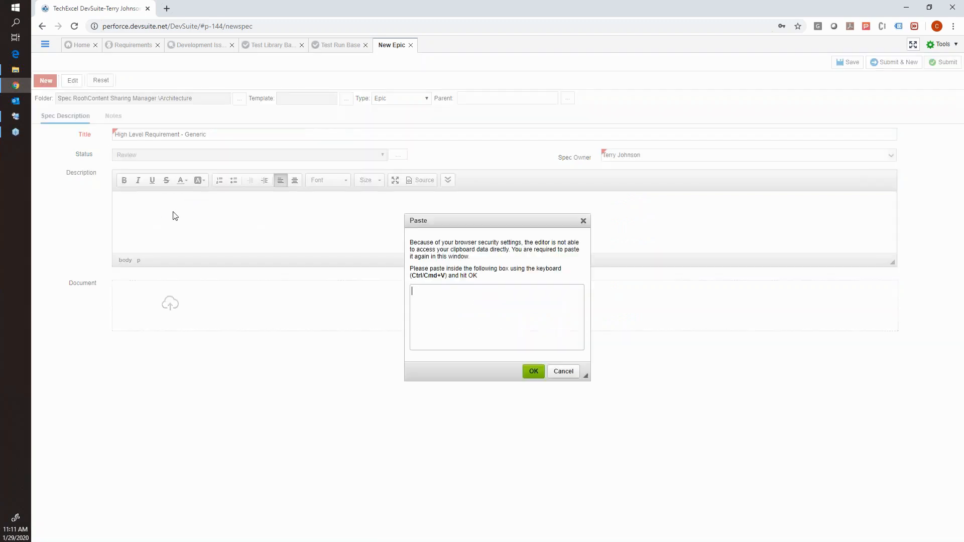
left_click(532, 370)
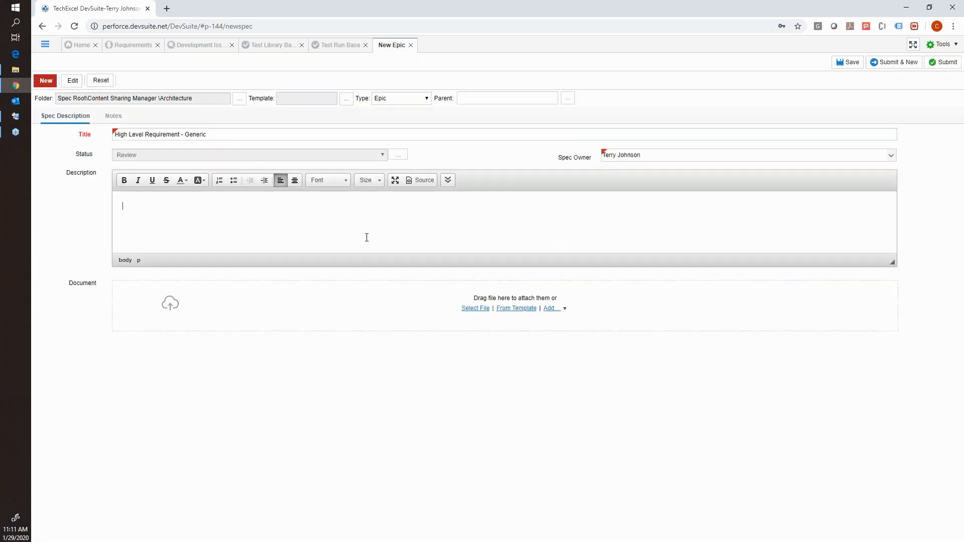
Write the epic's description as "High Level Requirement", followed after a gap by "Testing Instructions:" with a line of dashes beneath.
type("High Level Requiremente")
key("Return")
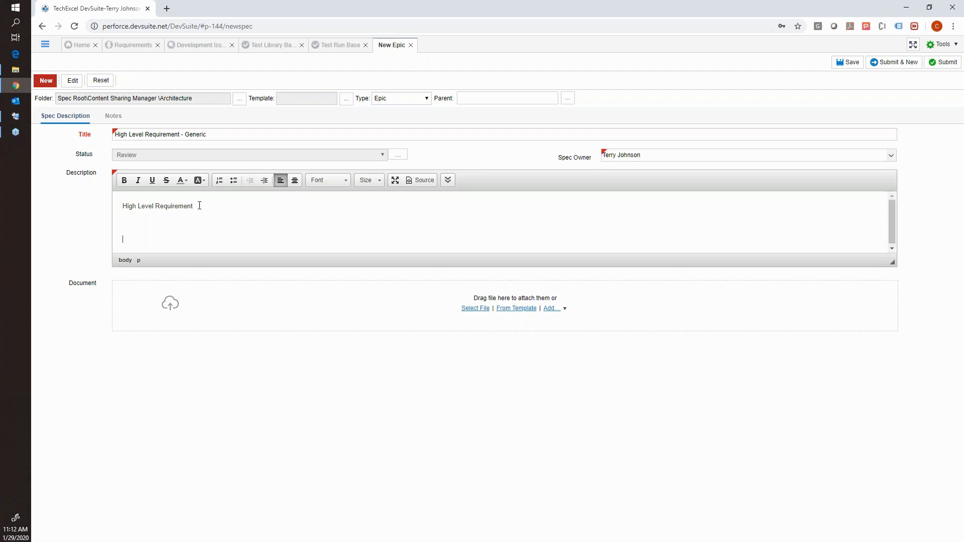
type("Testing Instructions:")
key("Return")
type("------------------------")
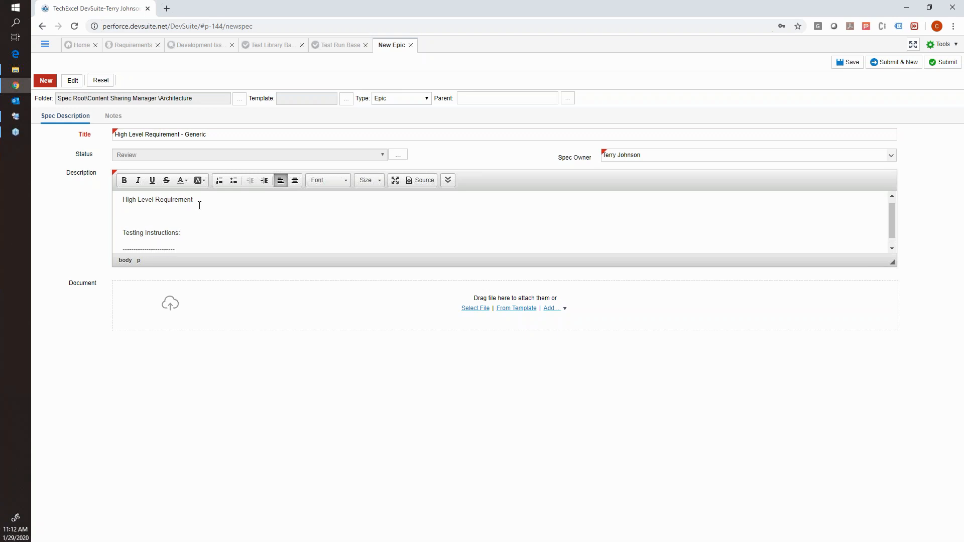
Highlight the "Testing Instructions:" line in the description and submit the epic.
left_click_drag(122, 232, 184, 234)
left_click_drag(181, 233, 124, 235)
left_click(944, 63)
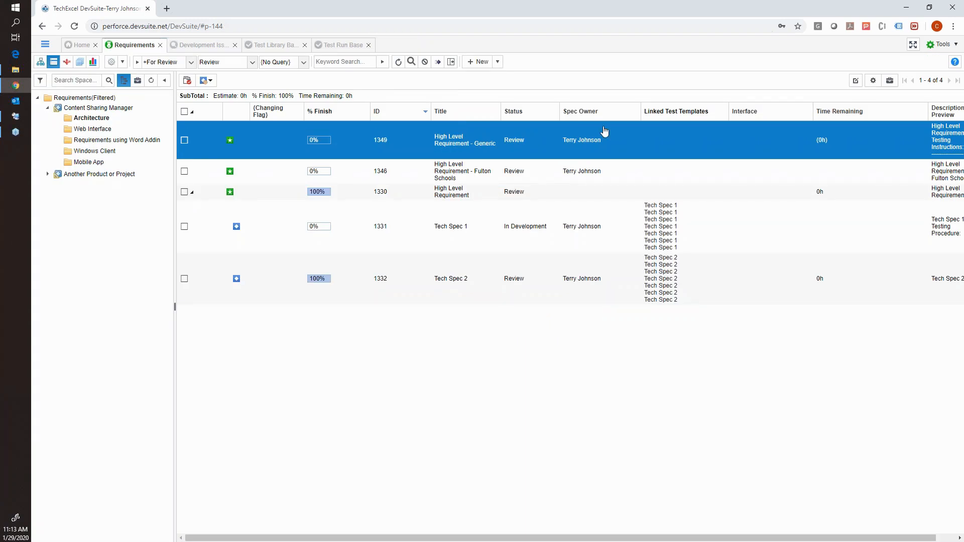
Create a child spec under "High Level Requirement - Generic" and title it "Small Tech Spec 123".
right_click(460, 145)
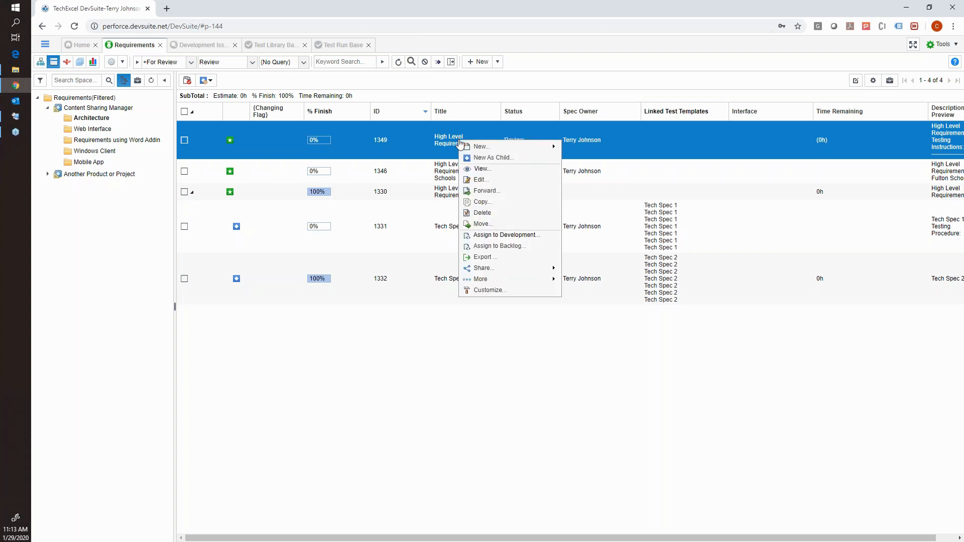
left_click(478, 158)
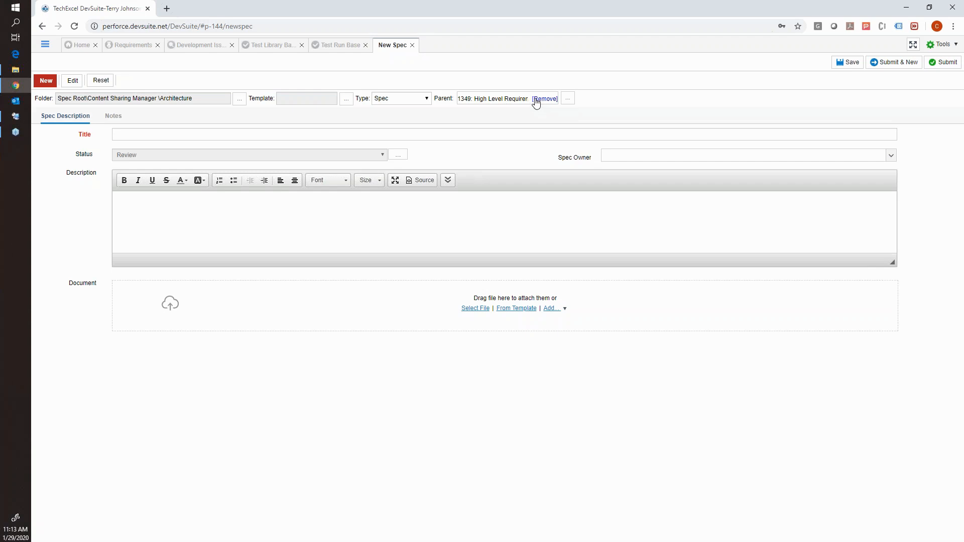
left_click(289, 134)
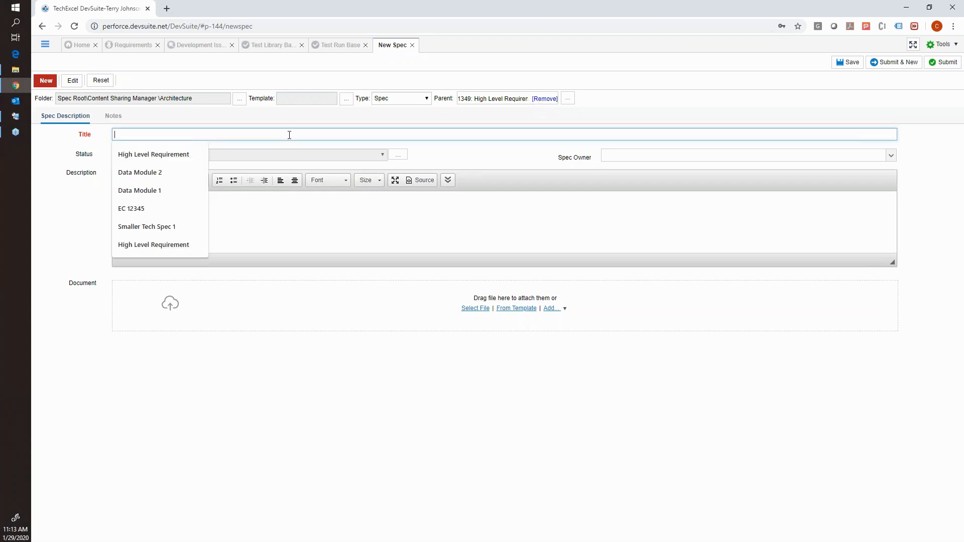
type("Small ")
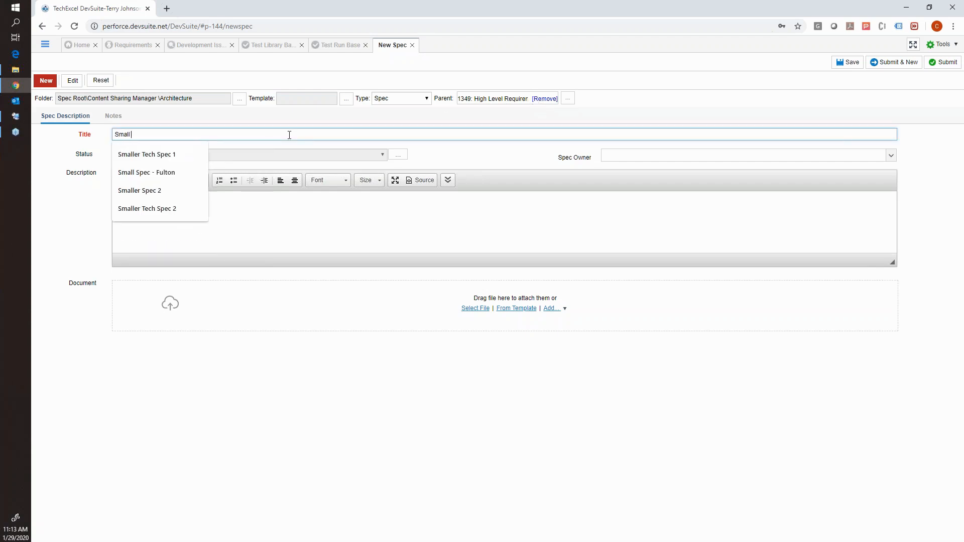
type("Tech Spec")
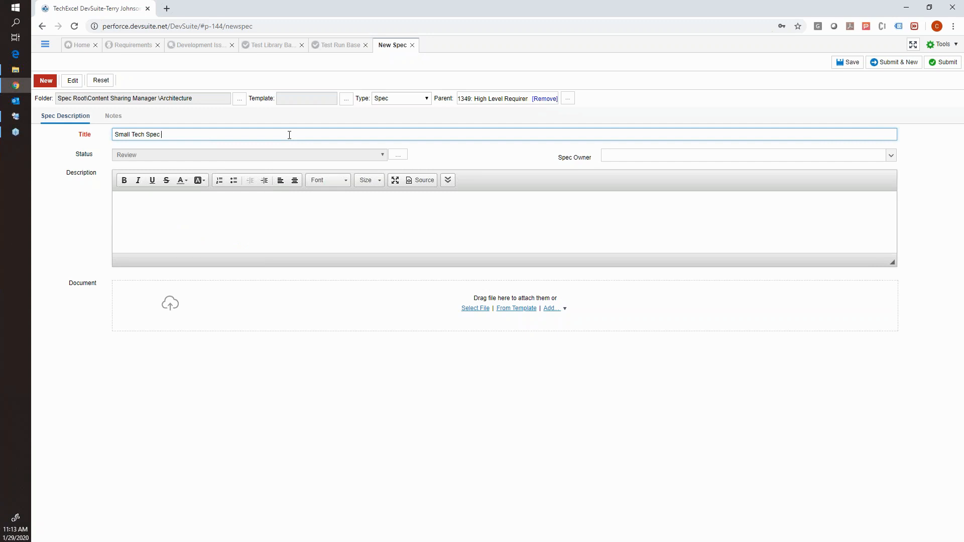
type(" 123")
left_click_drag(188, 135, 114, 135)
Enter "Small Tech Spec 123" as the child spec's description and submit the spec.
left_click(158, 214)
type("Smal")
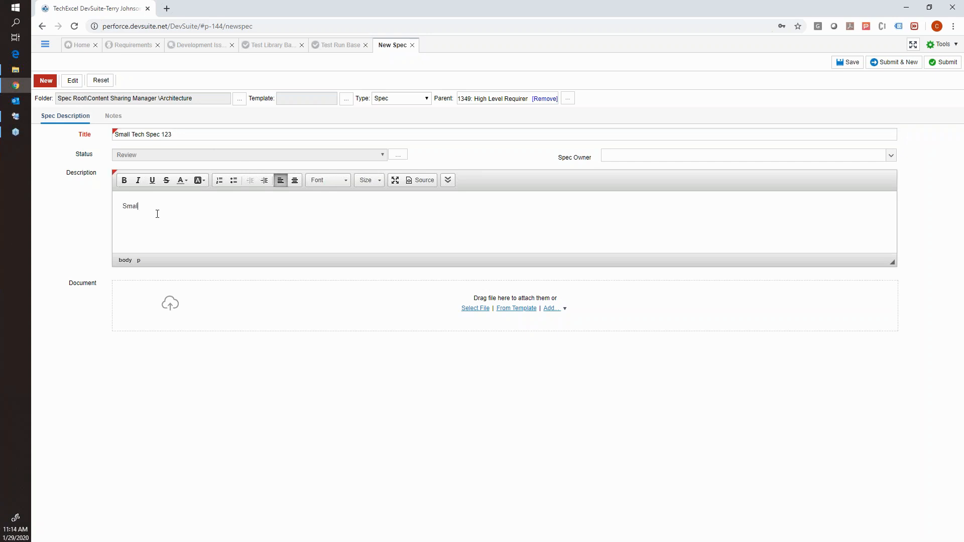
type("ler Tech Spec 123")
left_click(937, 69)
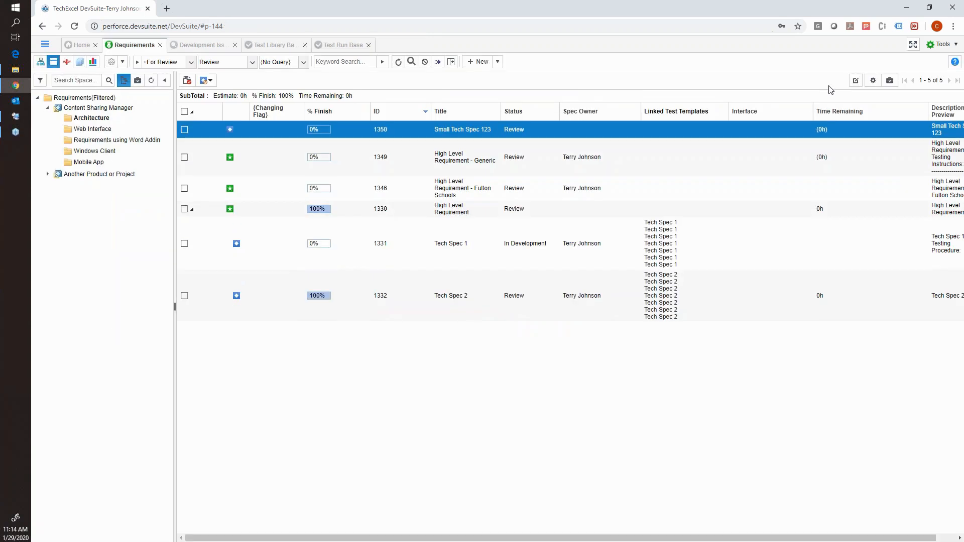
Create a second child spec under "High Level Requirement - Generic" titled "Smaller Tech Spec 2".
right_click(448, 159)
left_click(463, 171)
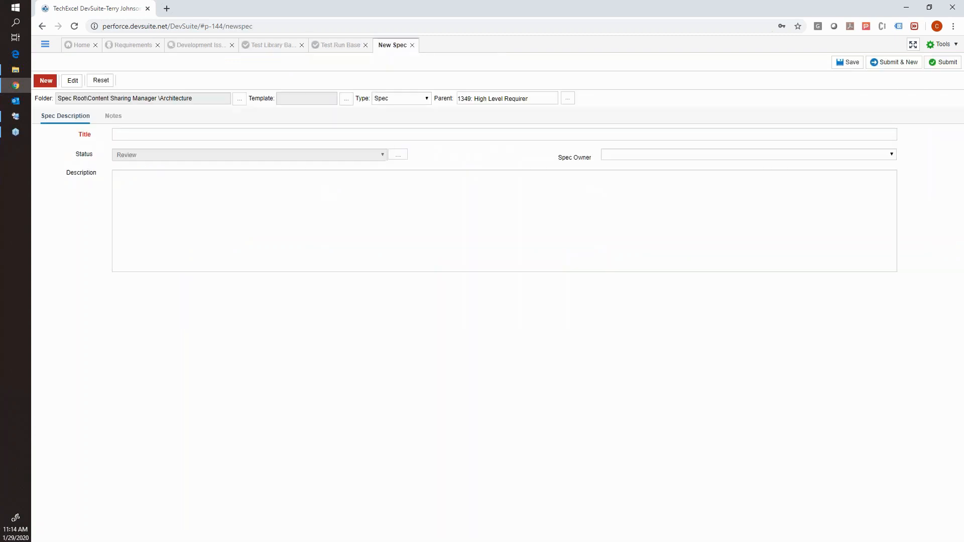
left_click(283, 134)
type("Smaller Tech Spe")
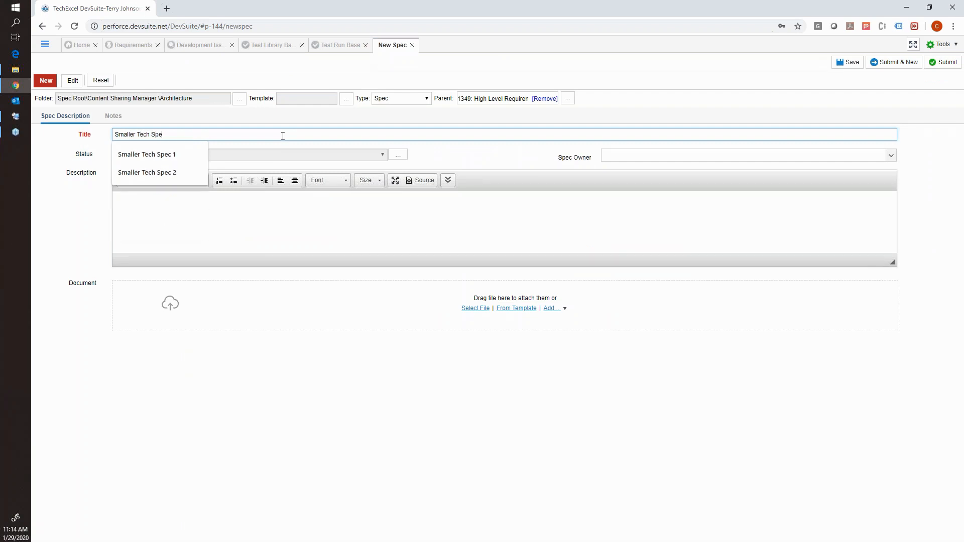
type("c 2")
Enter "Smaller Tech Spec 2" as the description of the second child spec.
left_click(246, 212)
type("Smaller Tech")
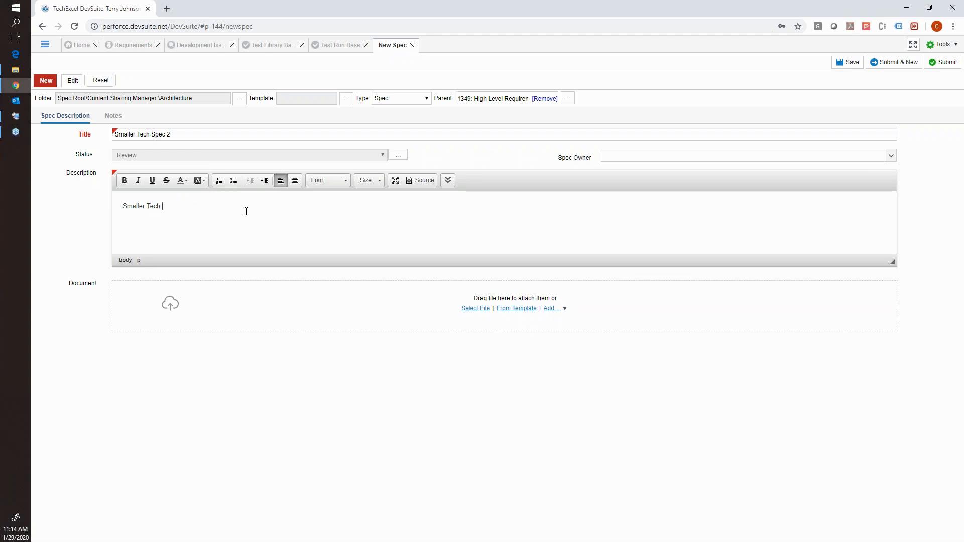
type(" Spec 2")
Submit the second child spec with a spec owner assigned and refresh the requirements list.
left_click(613, 159)
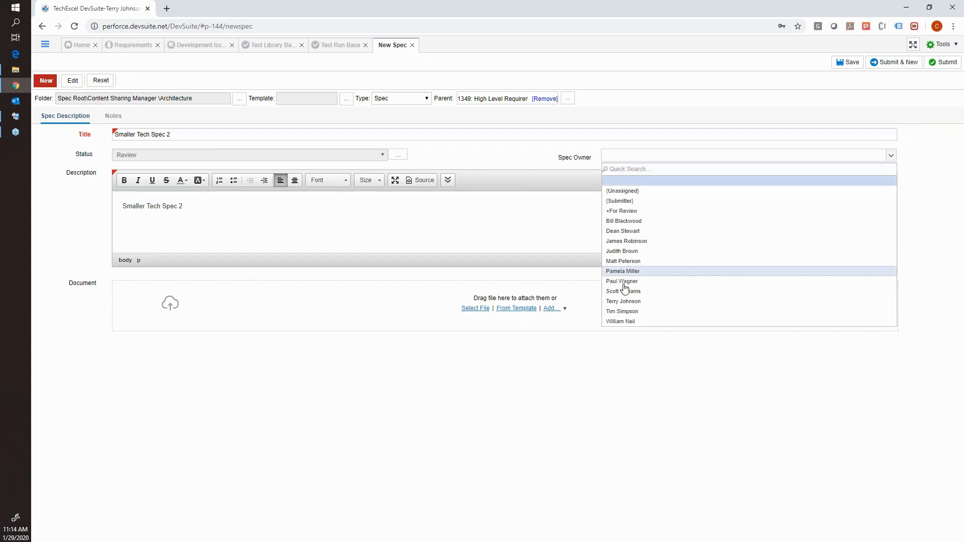
left_click(632, 304)
left_click(945, 61)
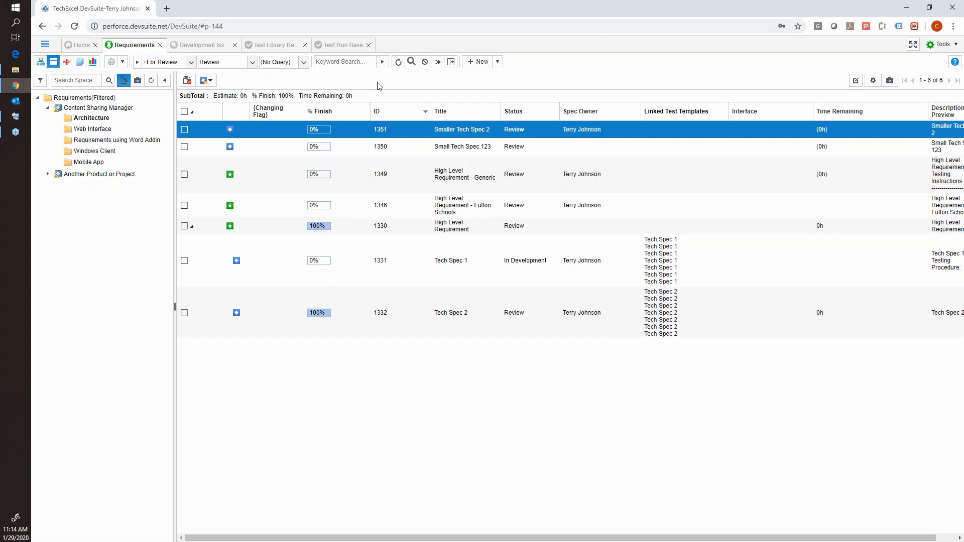
left_click(398, 65)
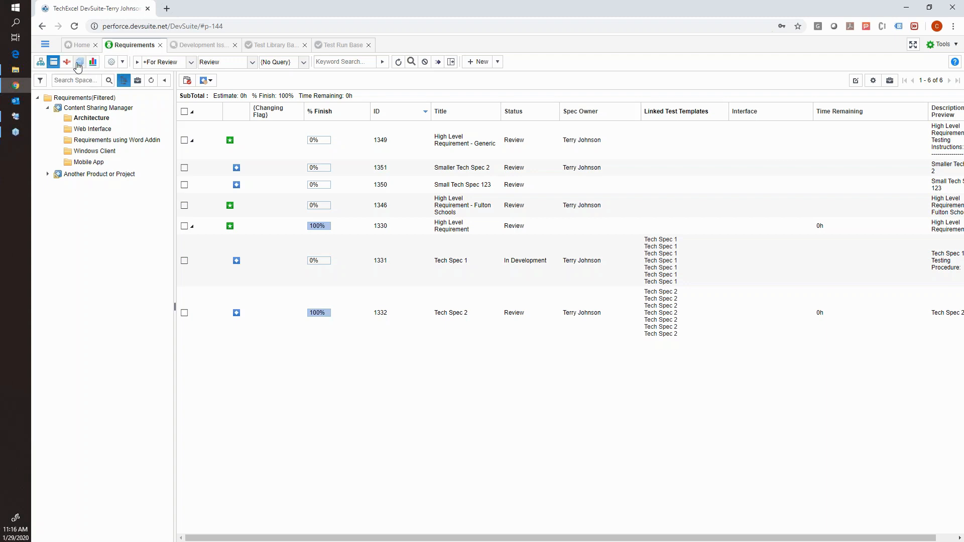
Switch to DevSuite Admin in the remote desktop session and view the Requirements project's Optional Features settings.
mouse_move(16, 116)
left_click(86, 126)
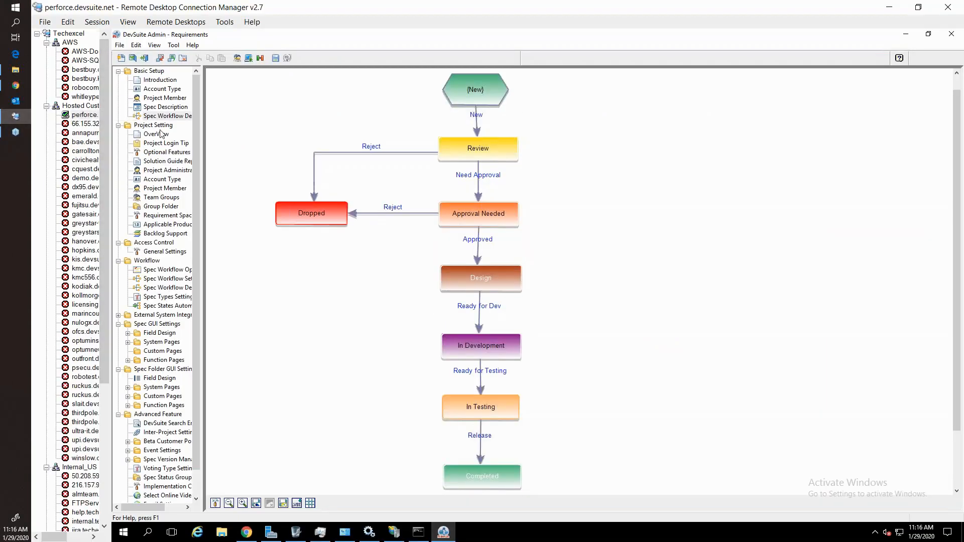
left_click(172, 153)
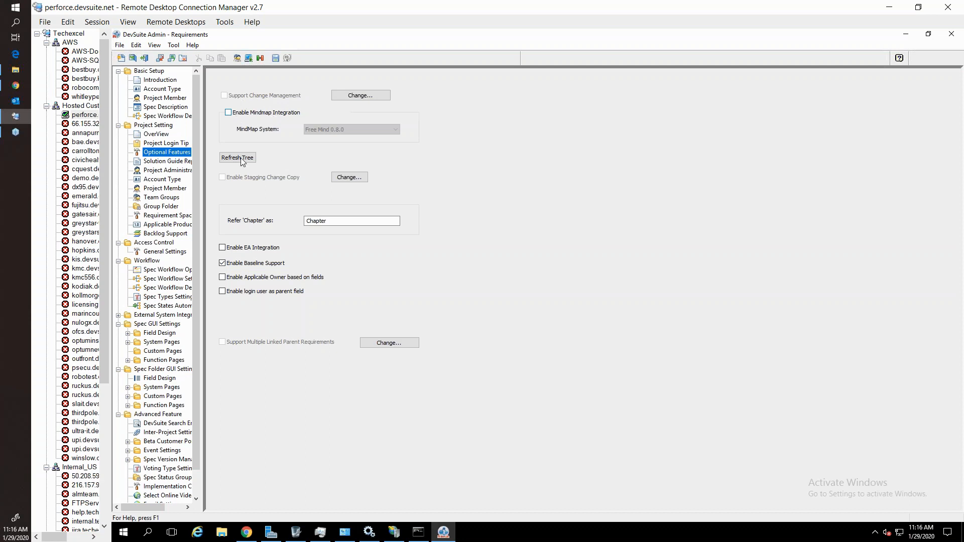
Switch back to DevSuite in Chrome and open the Development Issues & Tasks project.
left_click(16, 87)
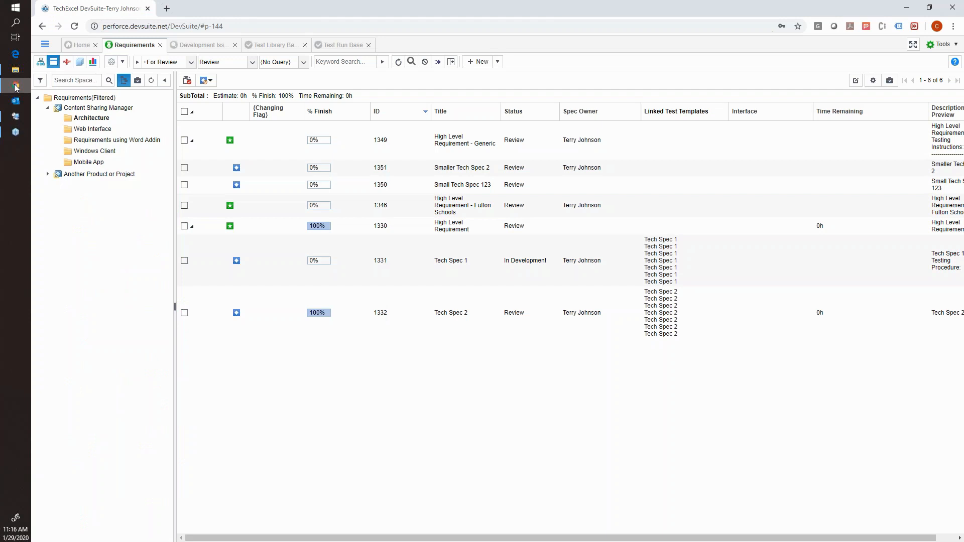
left_click(49, 46)
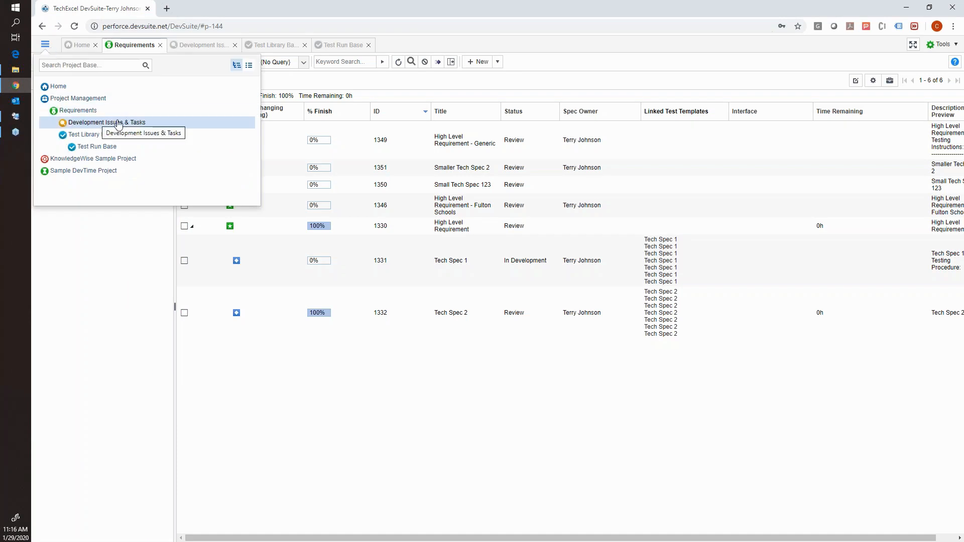
left_click(189, 44)
Collapse the product and version branches in the development tree and show the Sprint 4 issues as a list.
scroll(170, 100, "up", 1)
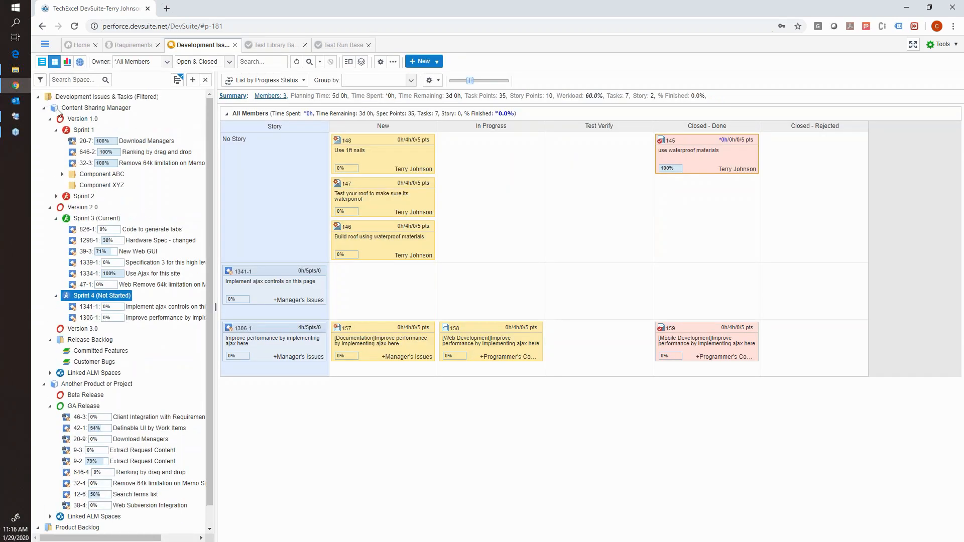
left_click(45, 108)
left_click(44, 119)
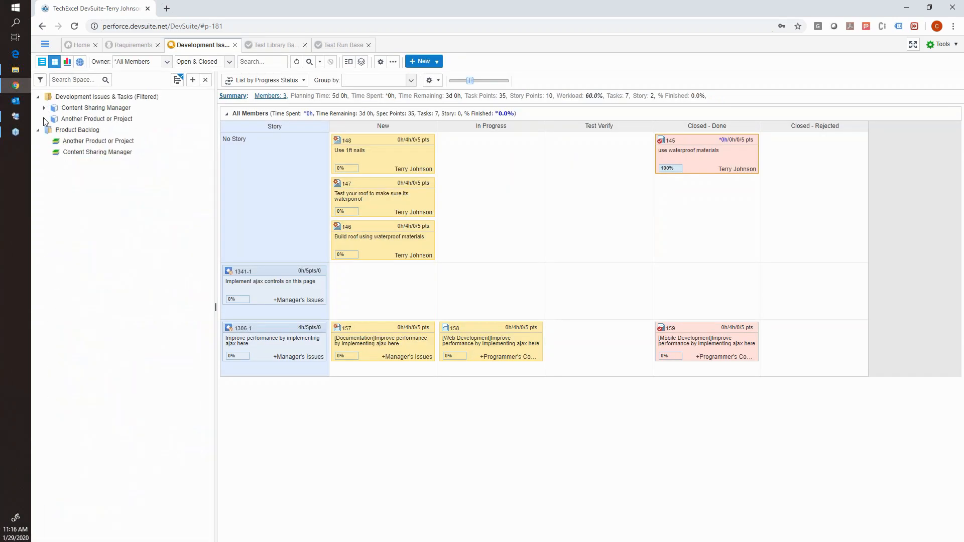
left_click(42, 62)
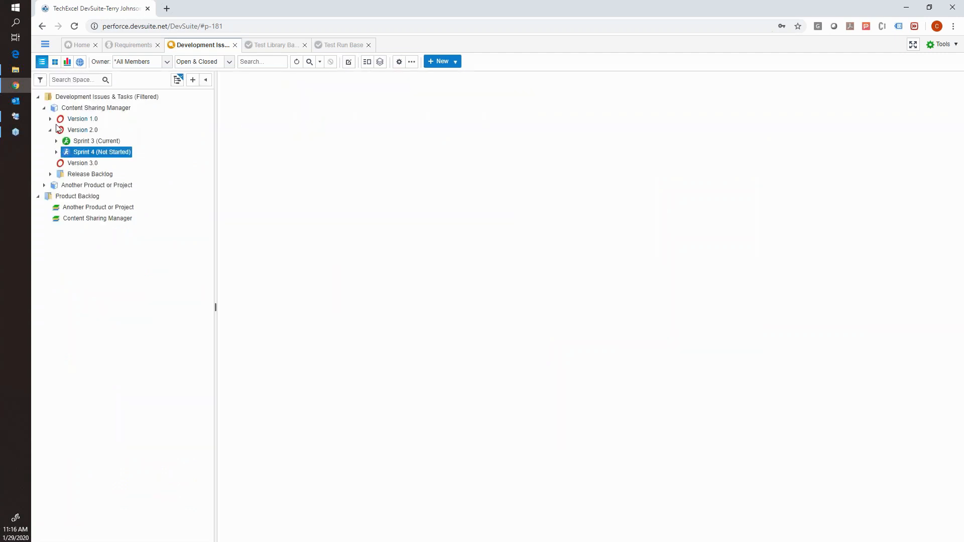
left_click(50, 130)
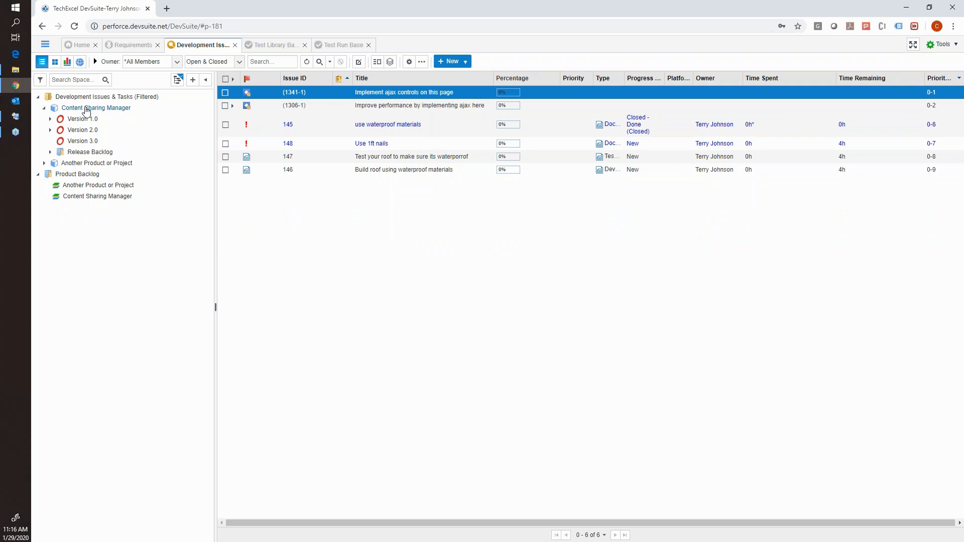
Collapse and reopen Content Sharing Manager in the development tree, expanding Version 1.0 down to its sprints.
left_click(44, 108)
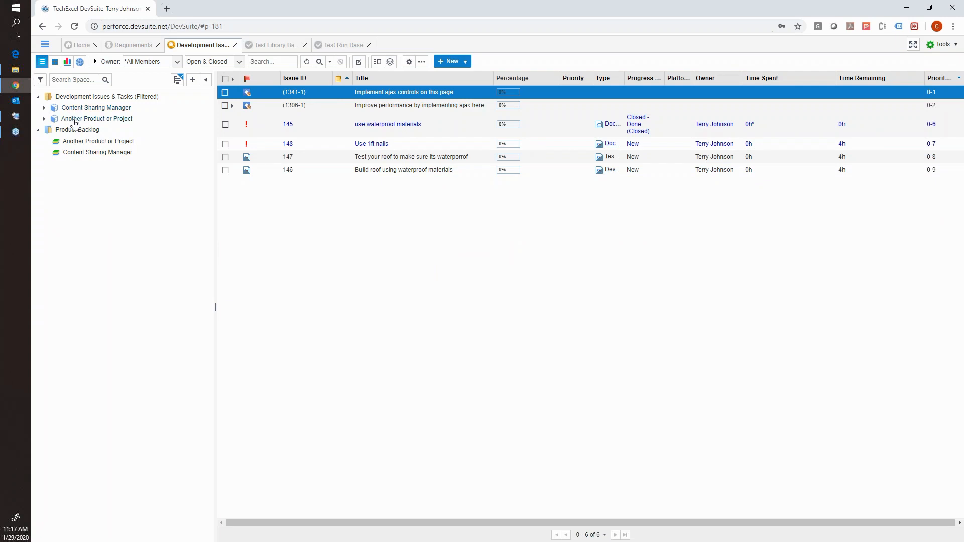
left_click(45, 108)
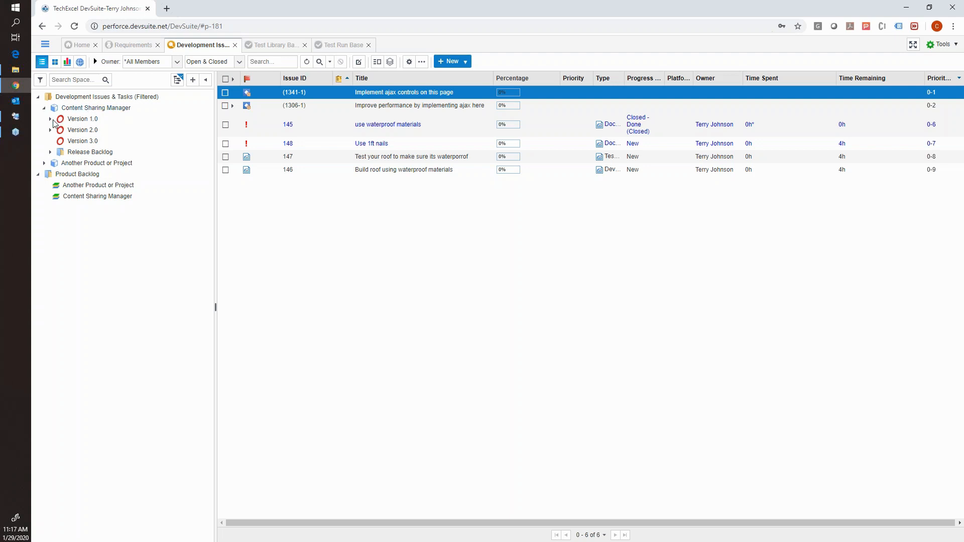
left_click(51, 120)
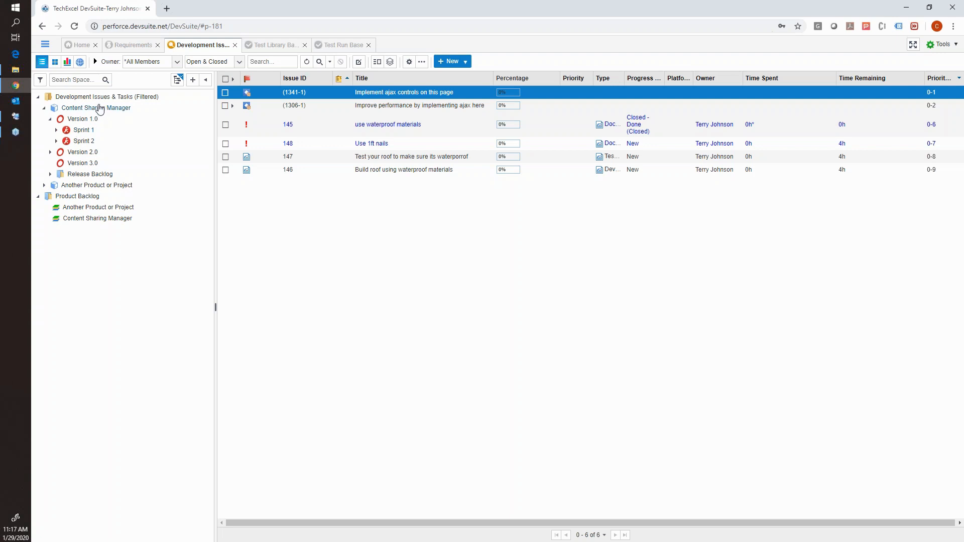
Switch to DevSuite Admin in the remote desktop session and view the Spec Workflow Design diagram, selecting the Review and In Development states.
left_click(26, 116)
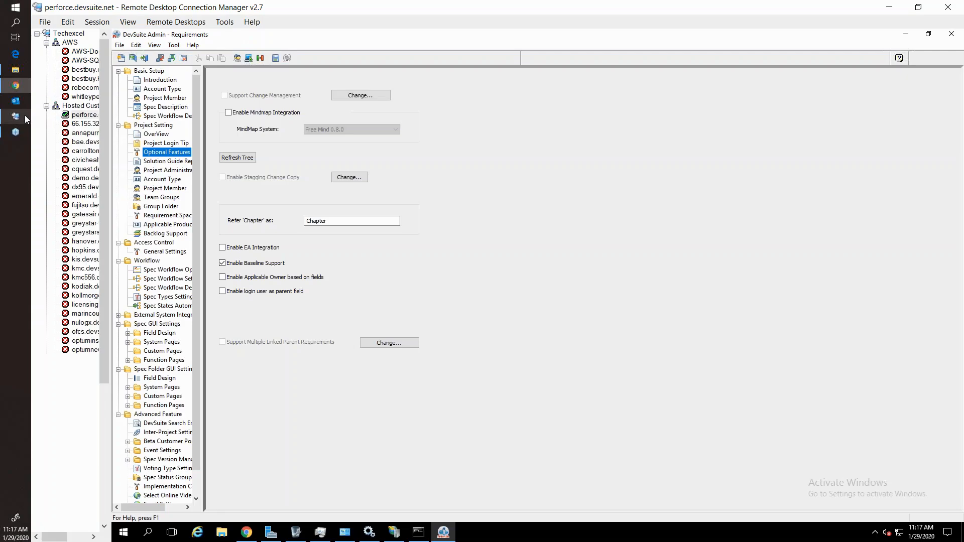
left_click(160, 116)
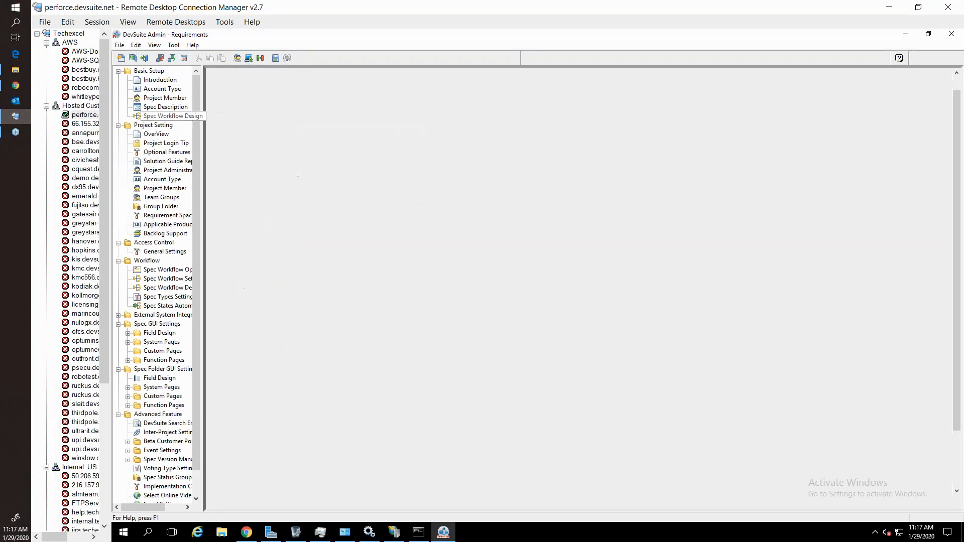
left_click(469, 150)
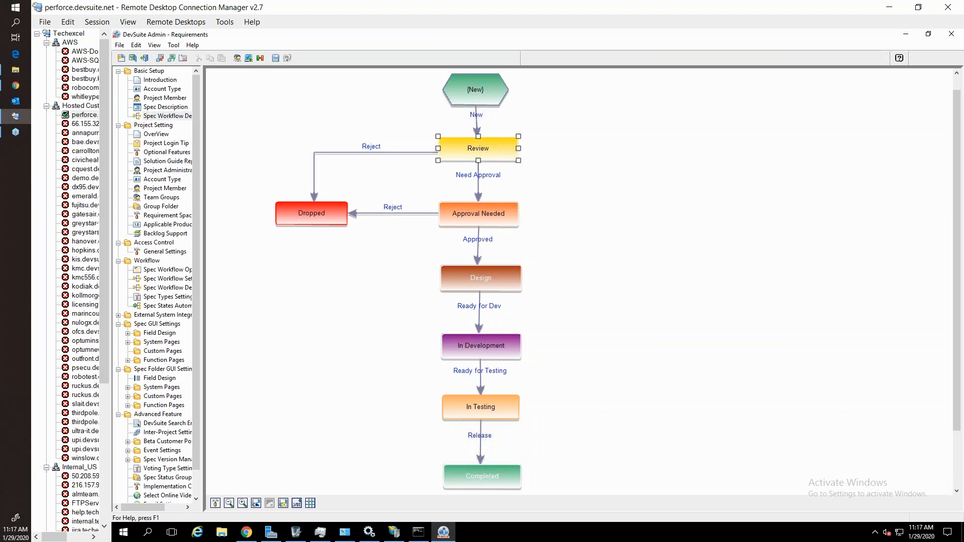
left_click(480, 342)
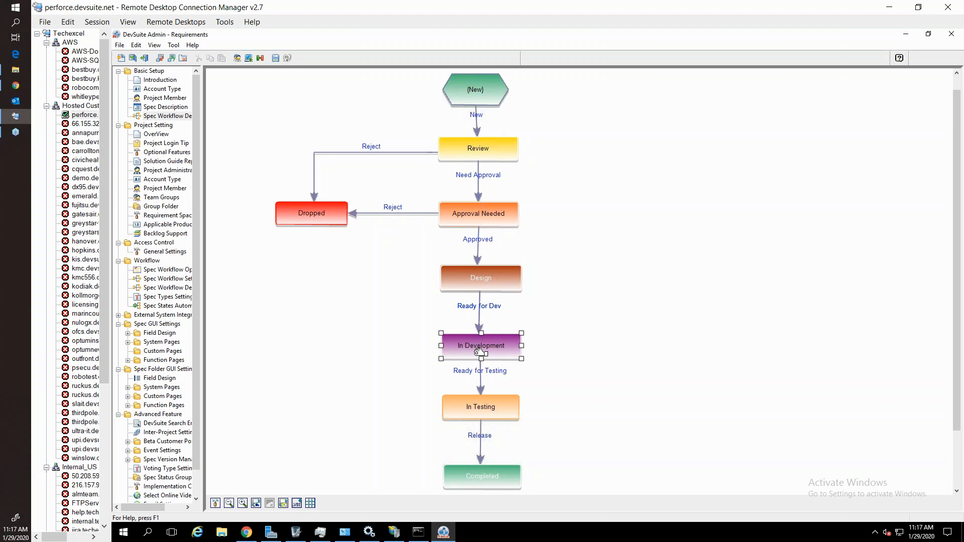
Switch back to DevSuite in Chrome and expand Another Product or Project down to the GA Release items in the development tree.
left_click(19, 87)
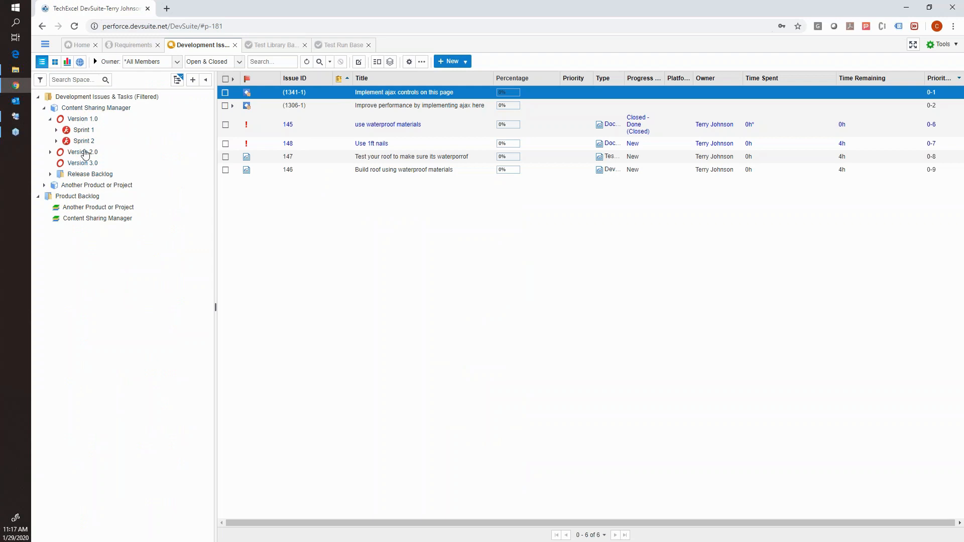
left_click(51, 119)
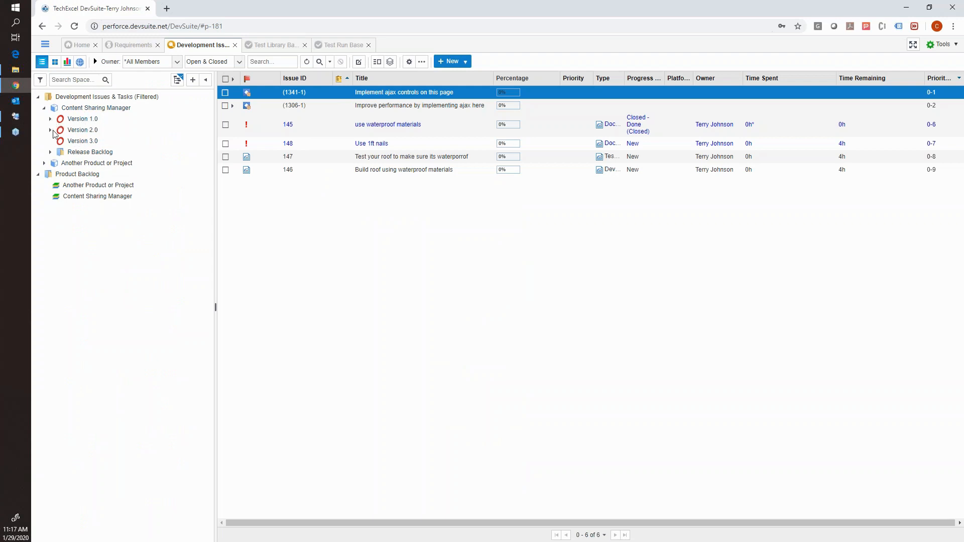
left_click(50, 119)
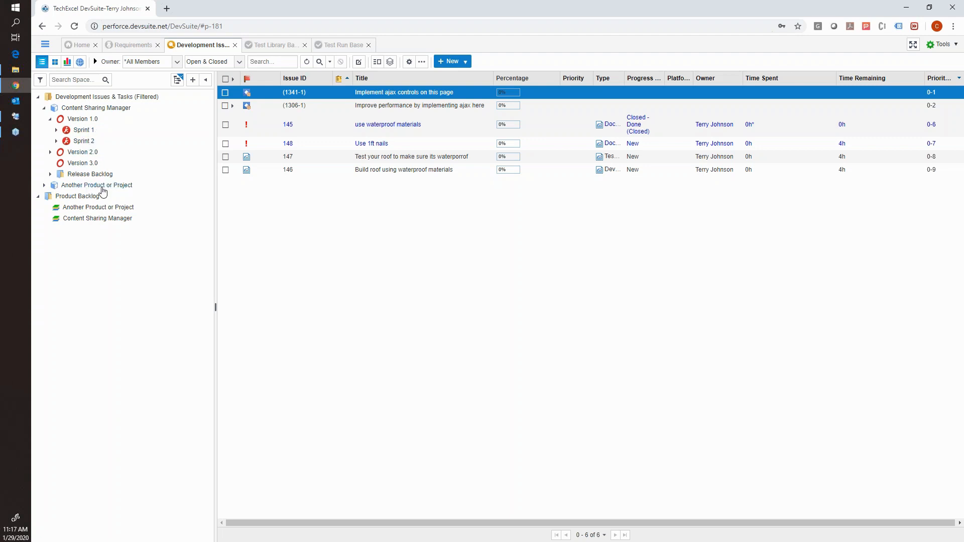
left_click(45, 186)
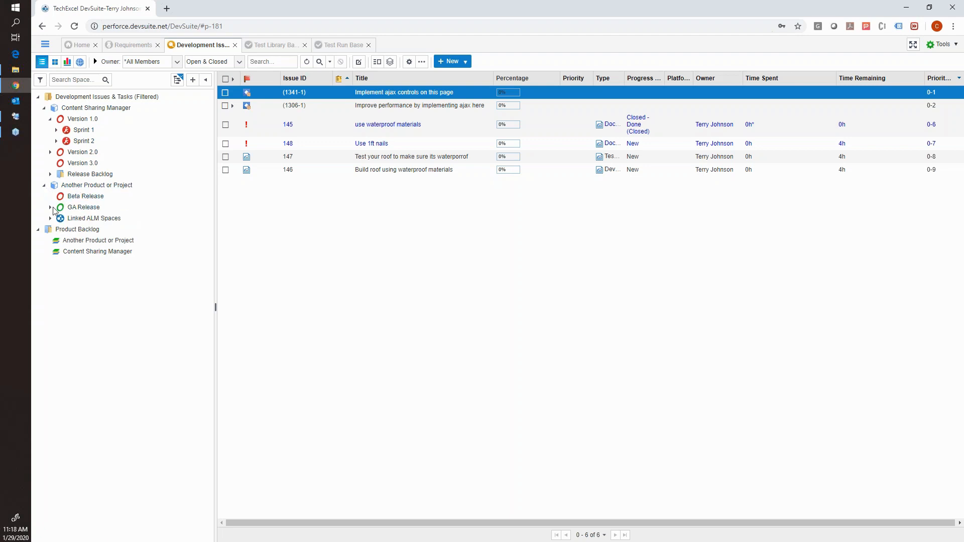
left_click(51, 208)
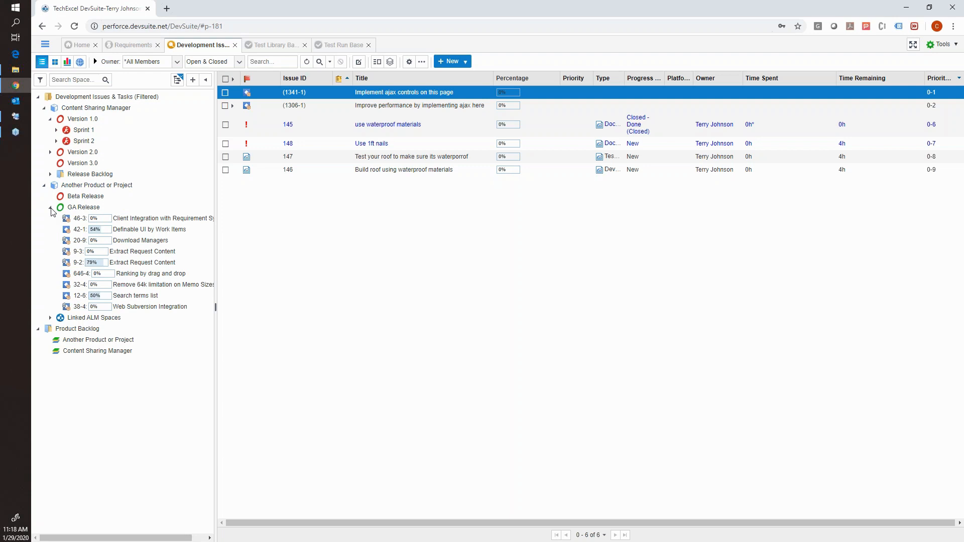
Expand Sprint 2 under Version 1.0 and examine its stories and tasks as a board by progress status.
left_click(56, 141)
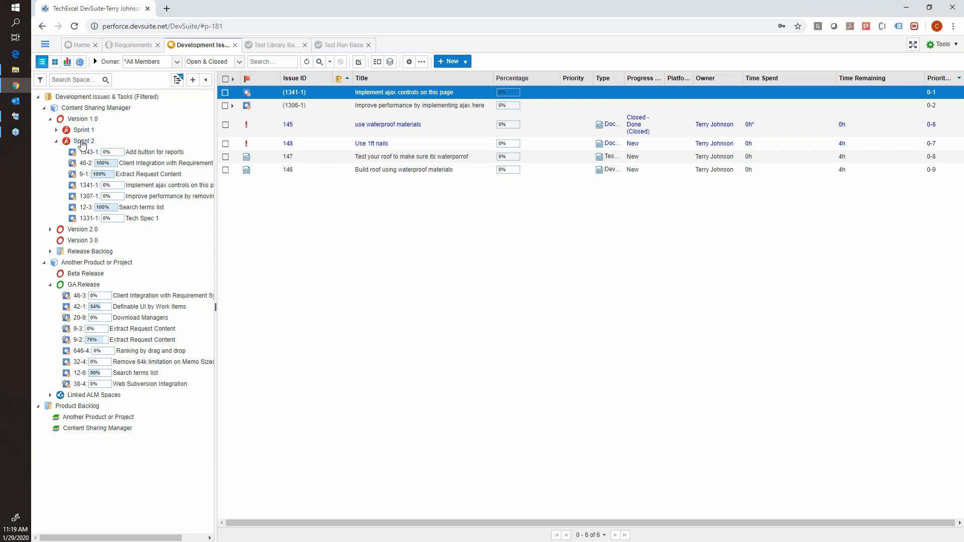
left_click(82, 141)
left_click(55, 64)
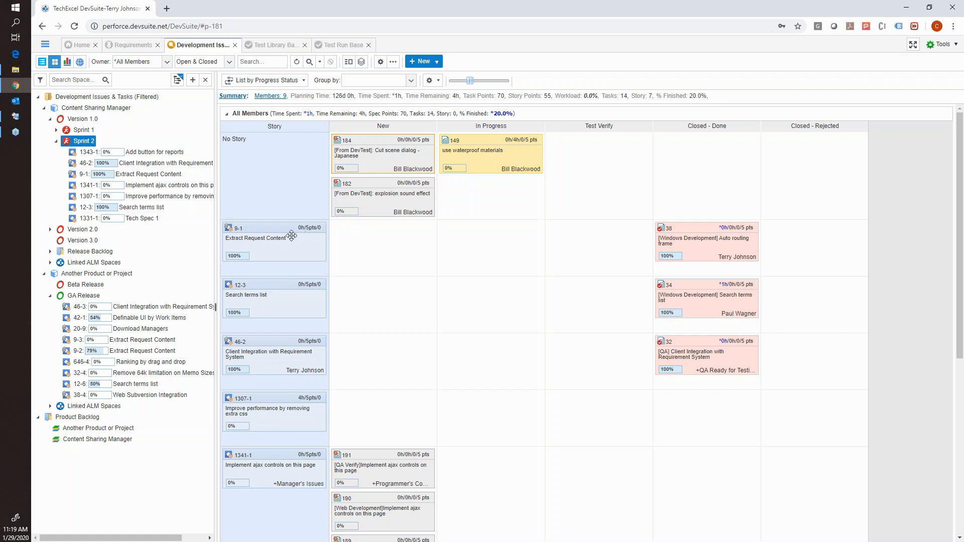
scroll(357, 437, "down", 1)
scroll(357, 434, "up", 2)
scroll(598, 223, "down", 2)
scroll(552, 221, "down", 3)
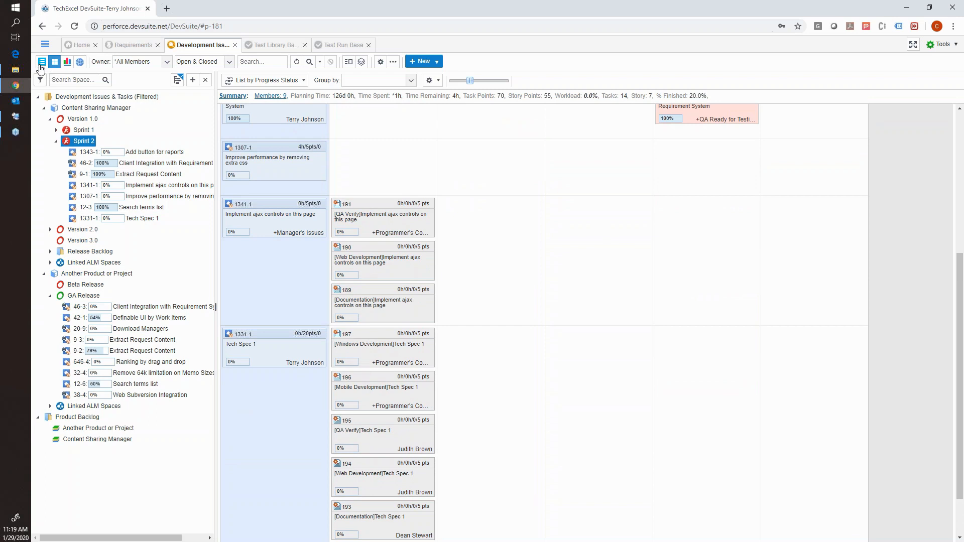
Show the Sprint 2 issues as a list and expand Tech Spec 1 to its child tasks.
left_click(40, 62)
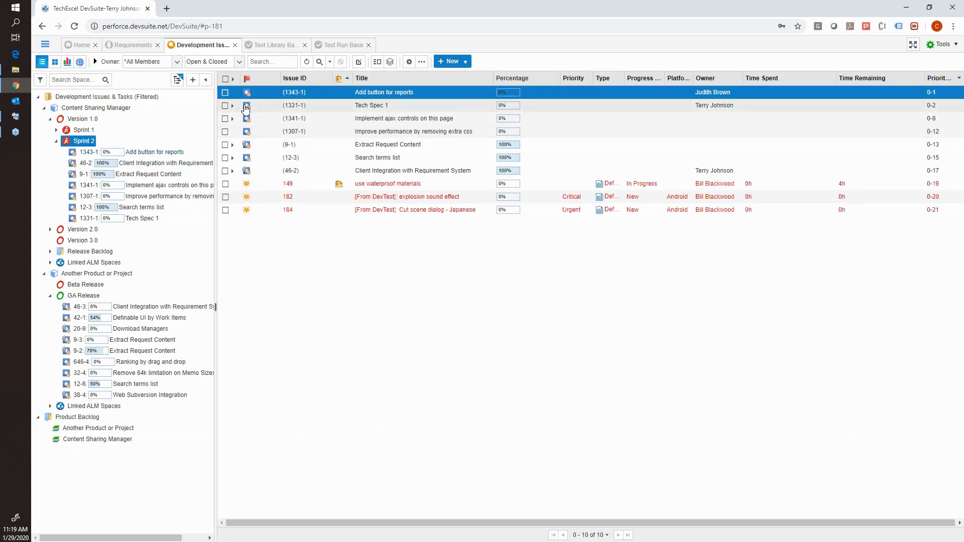
left_click(232, 106)
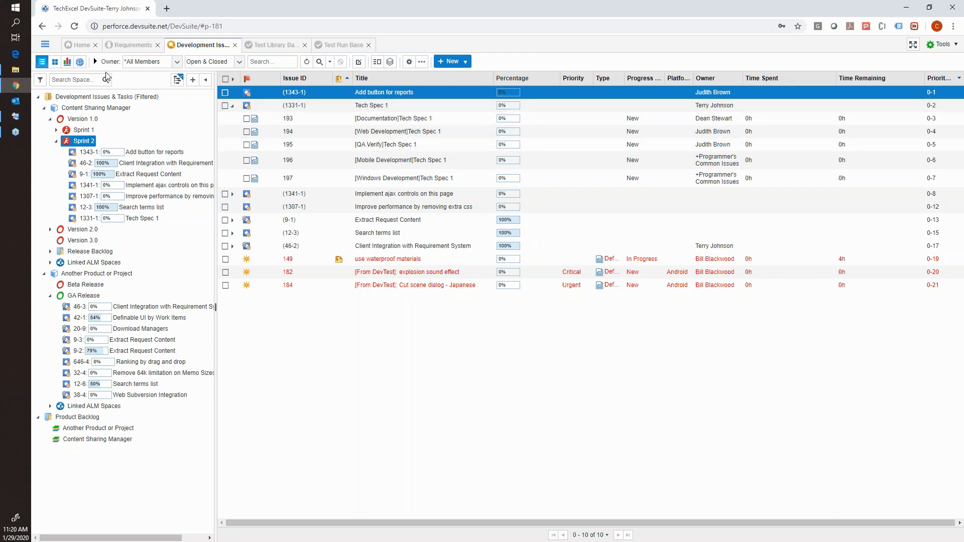
Return Sprint 2 to the board view and examine the Tech Spec 1 task cards, selecting the Mobile Development and QA Verify tasks.
left_click(56, 62)
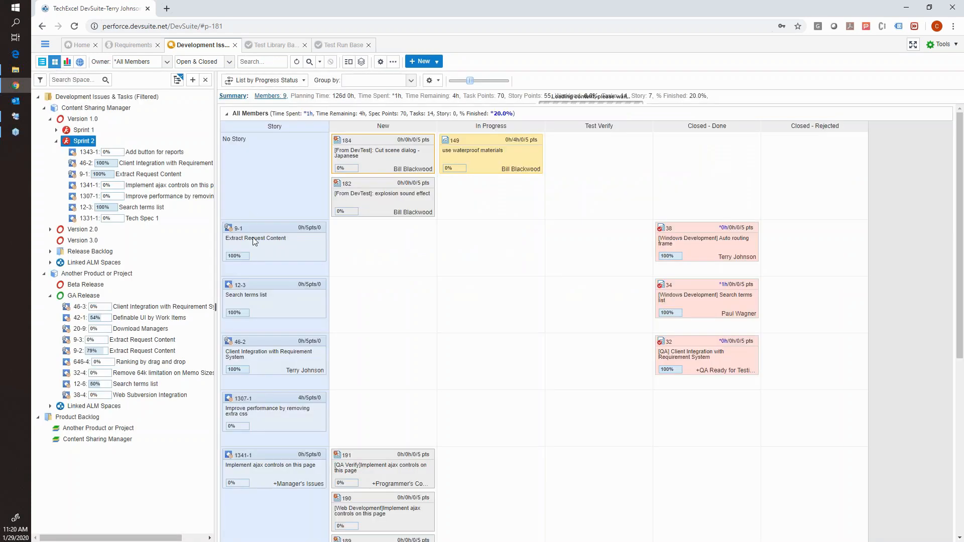
scroll(276, 340, "down", 3)
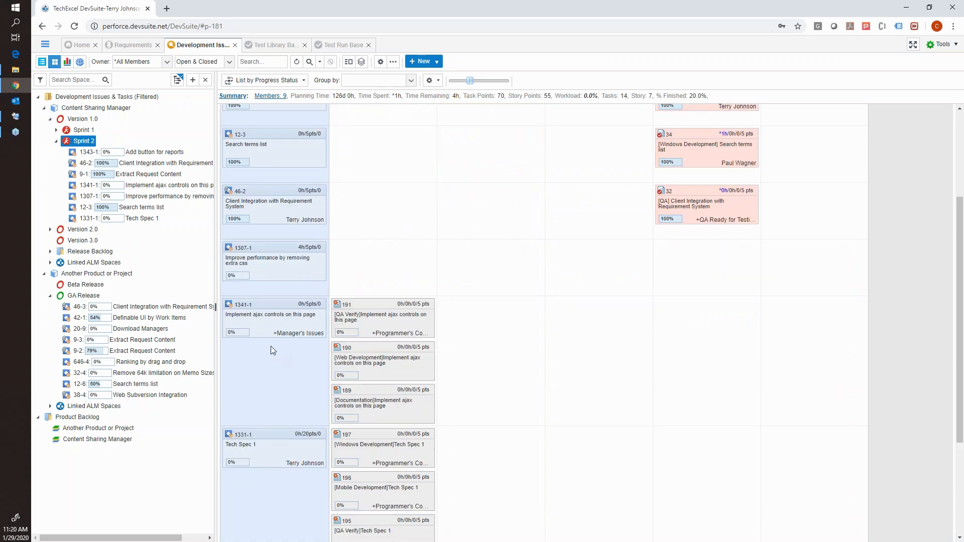
scroll(270, 437, "down", 3)
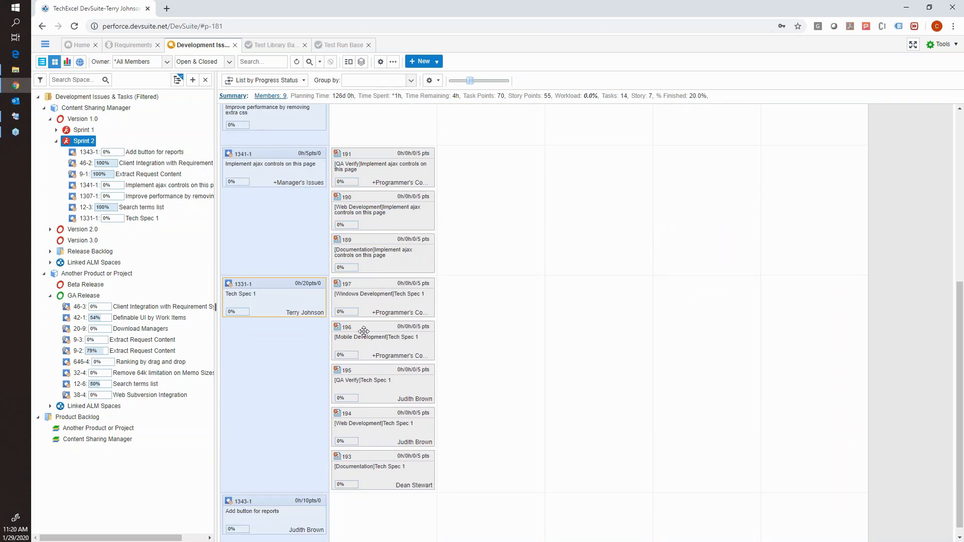
left_click(369, 319)
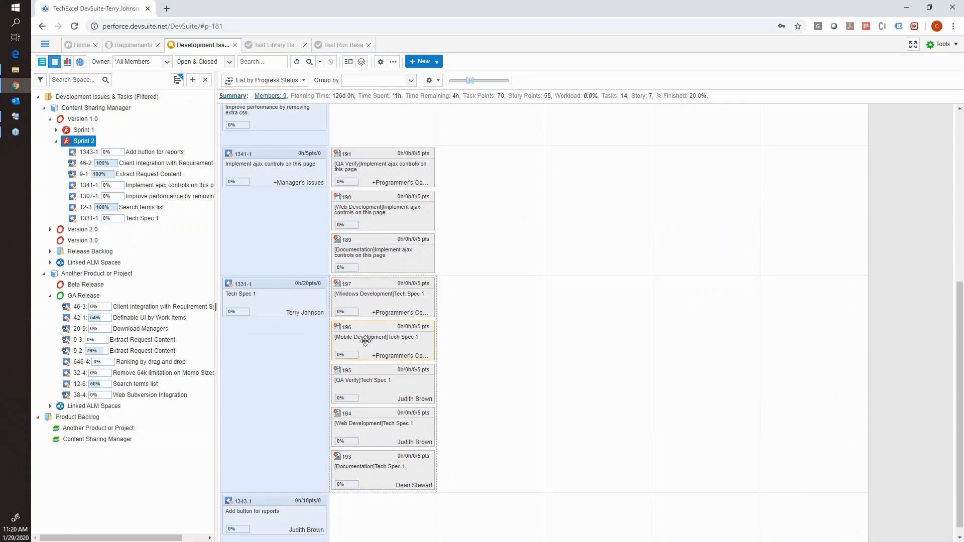
left_click(364, 371)
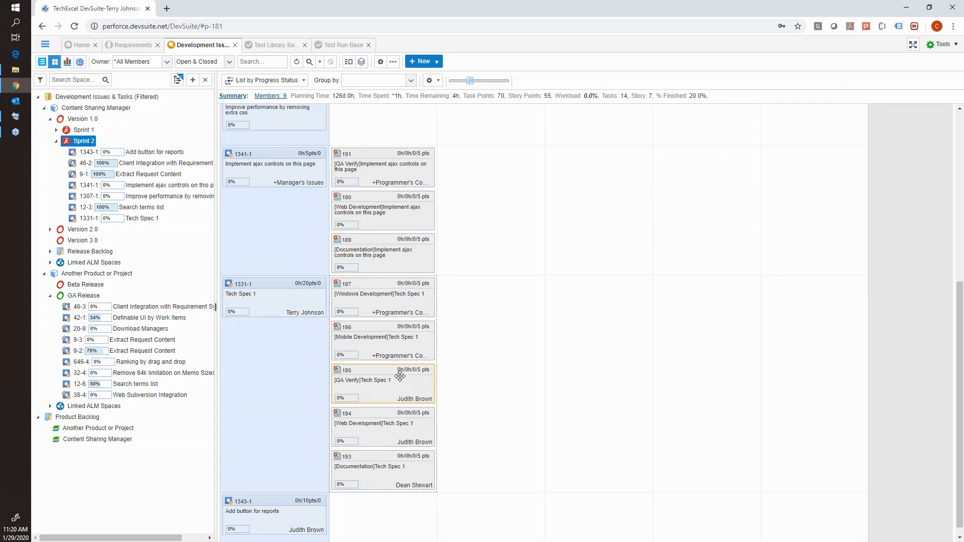
scroll(390, 329, "up", 8)
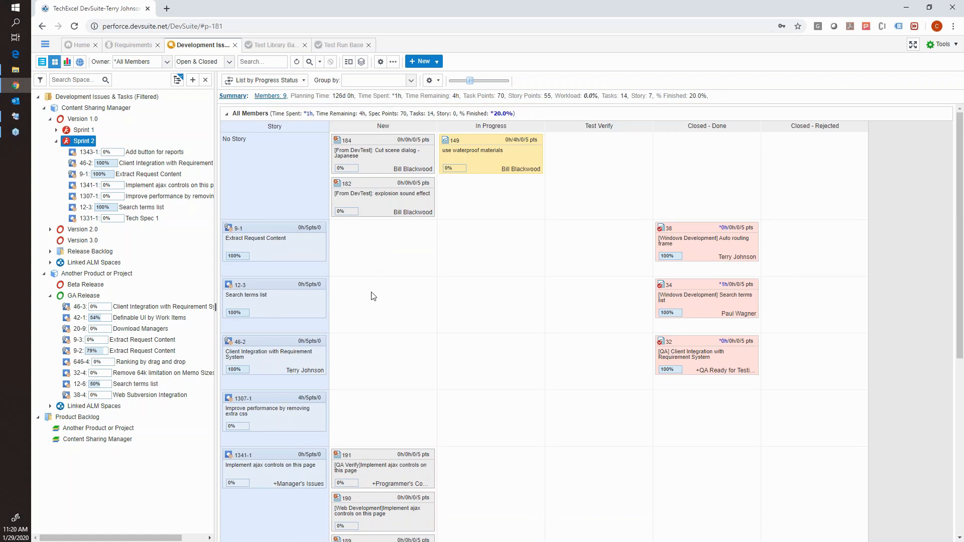
scroll(385, 346, "down", 2)
scroll(385, 346, "down", 4)
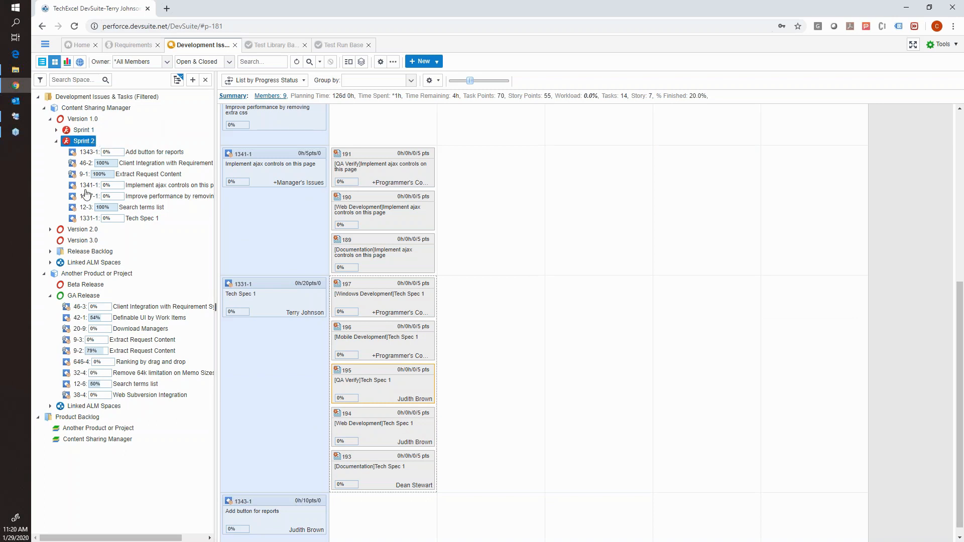
Visit GA Release and Content Sharing Manager, then list the Sprint 2 issues and expand Version 2.0 to its sprints.
left_click(83, 298)
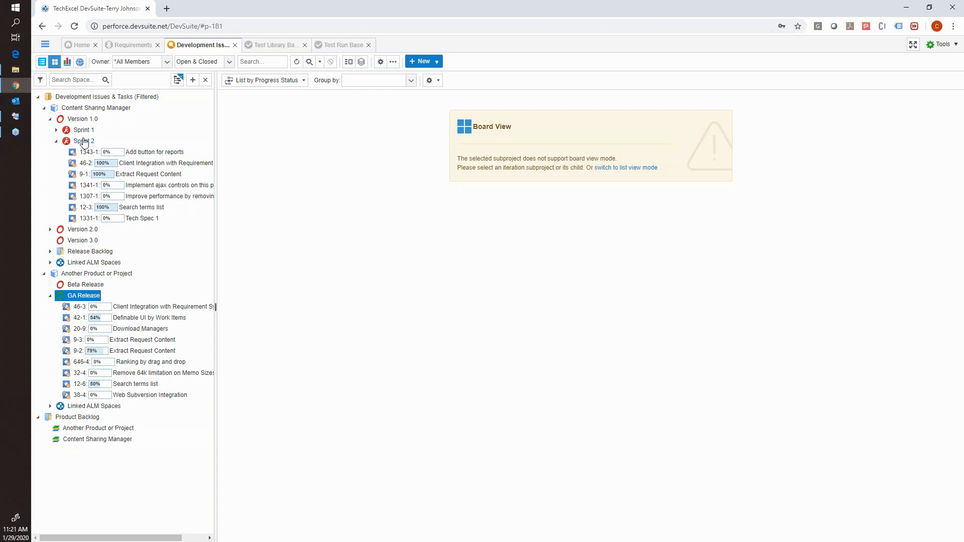
left_click(88, 109)
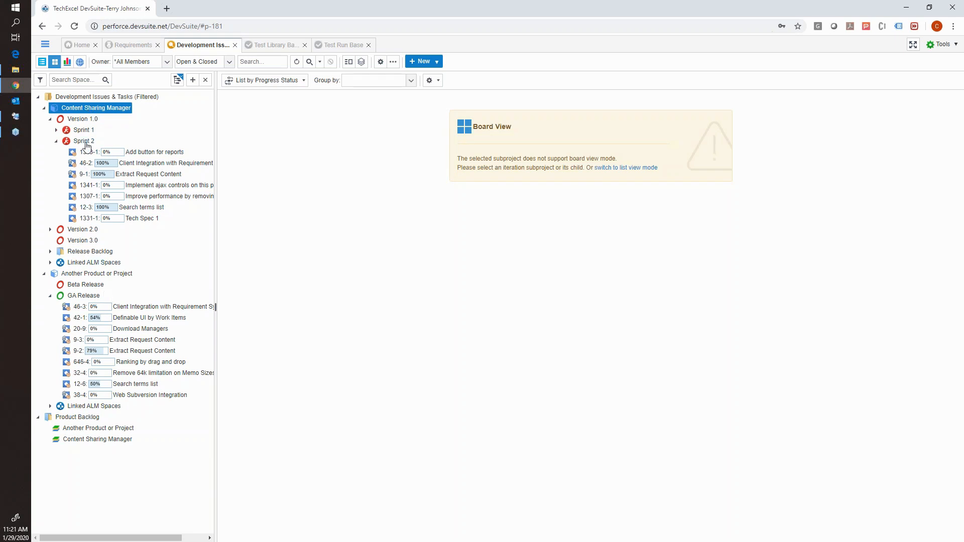
left_click(84, 141)
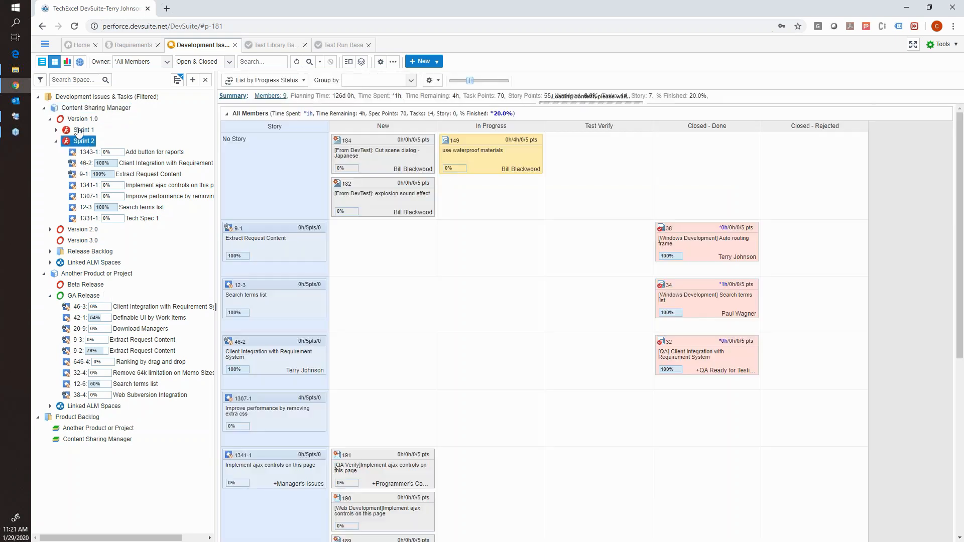
left_click(42, 63)
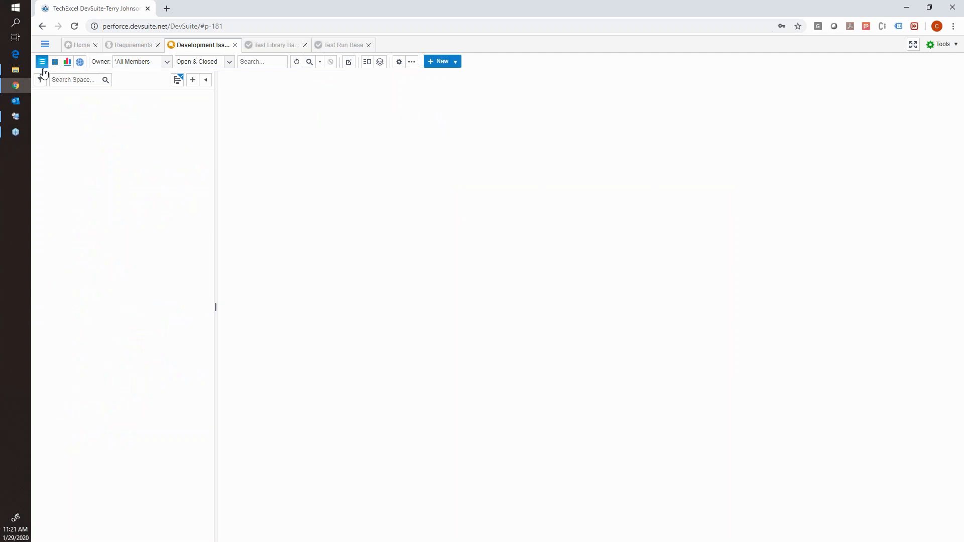
left_click(51, 230)
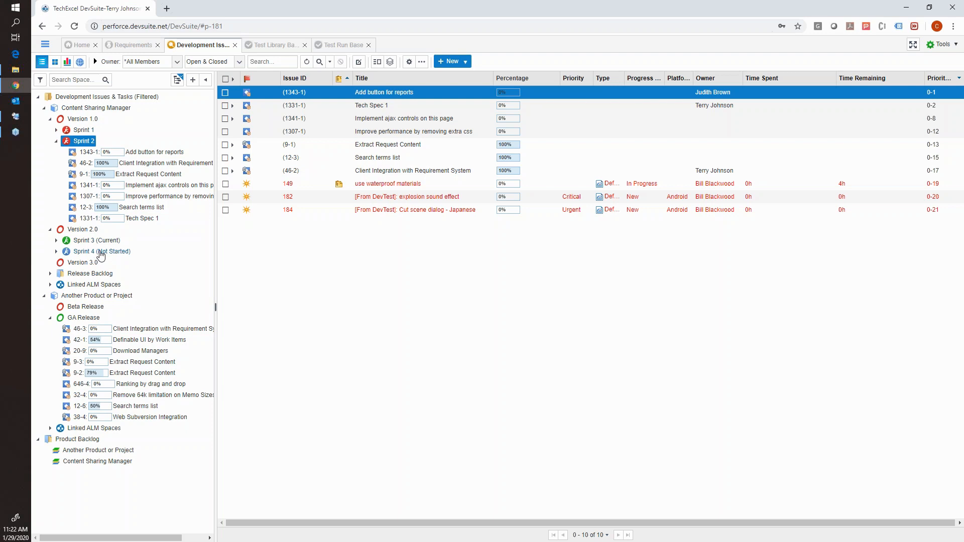
Open the Requirements project and mark Smaller Tech Spec 2 and Small Tech Spec 123 for a joint action.
left_click(143, 47)
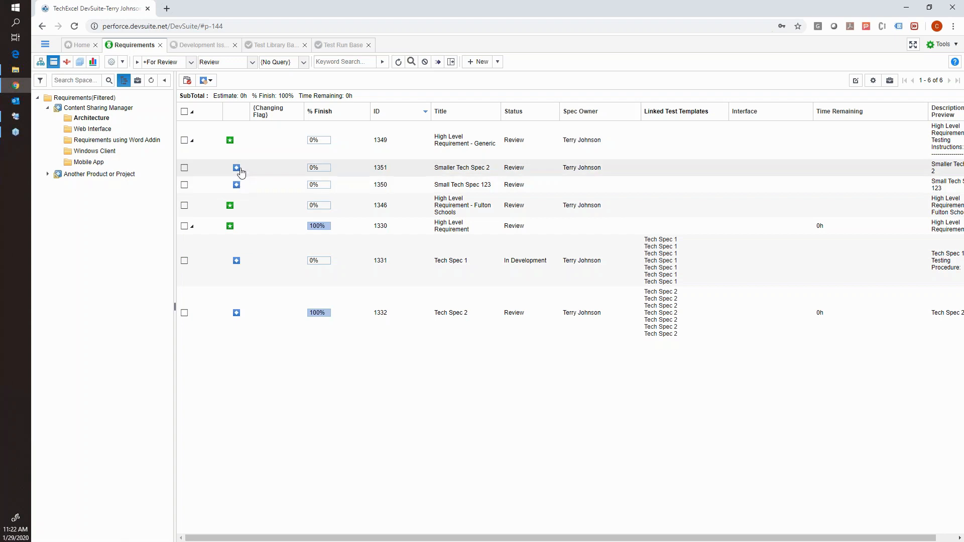
left_click(184, 169)
left_click(184, 185)
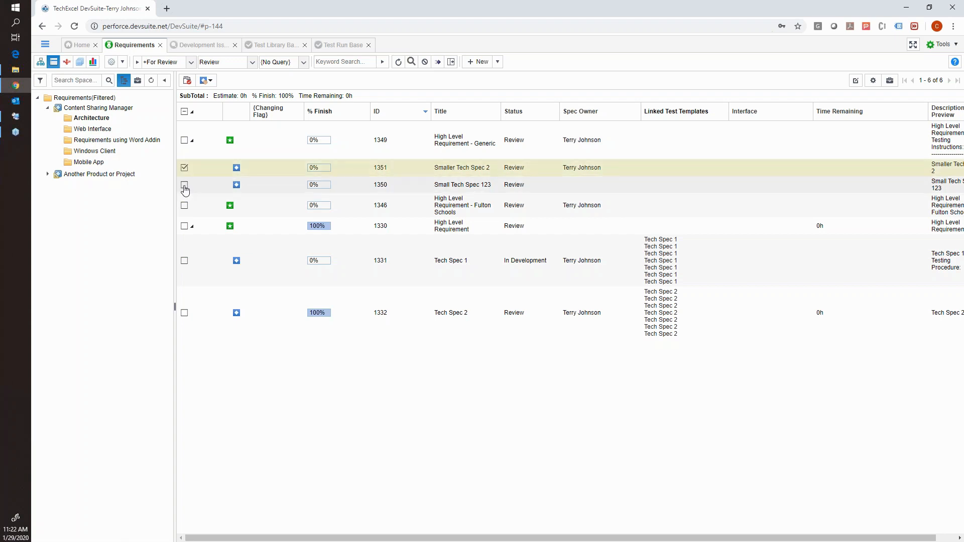
Try to assign the two marked specs to the backlog.
right_click(212, 179)
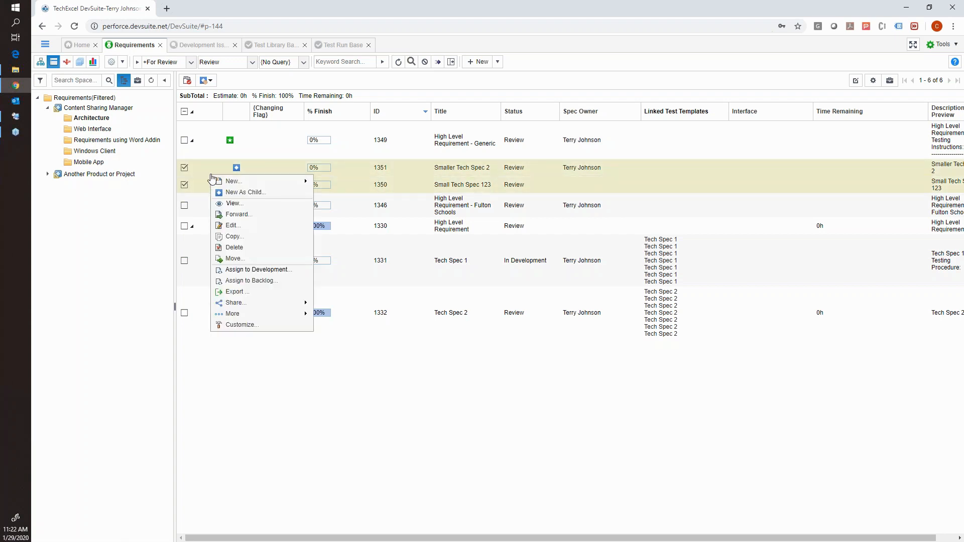
left_click(249, 281)
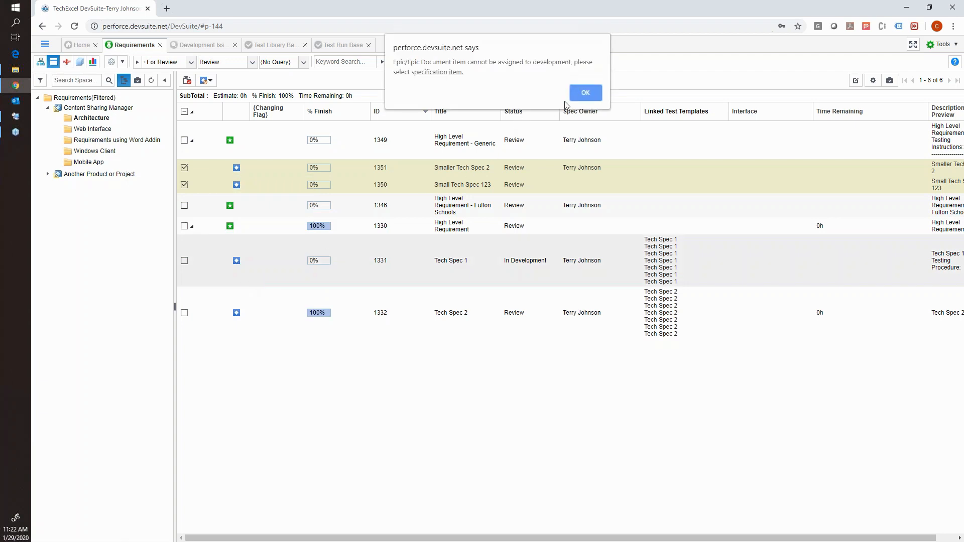
left_click(585, 86)
Highlight Smaller Tech Spec 2 and assign both marked specs to the Content Sharing Manager product backlog.
left_click(221, 173)
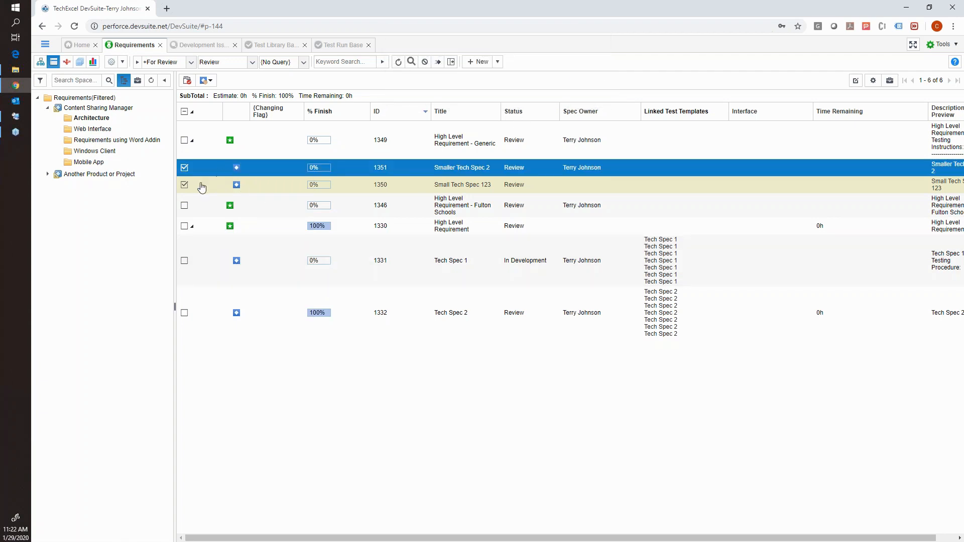
right_click(215, 185)
left_click(251, 284)
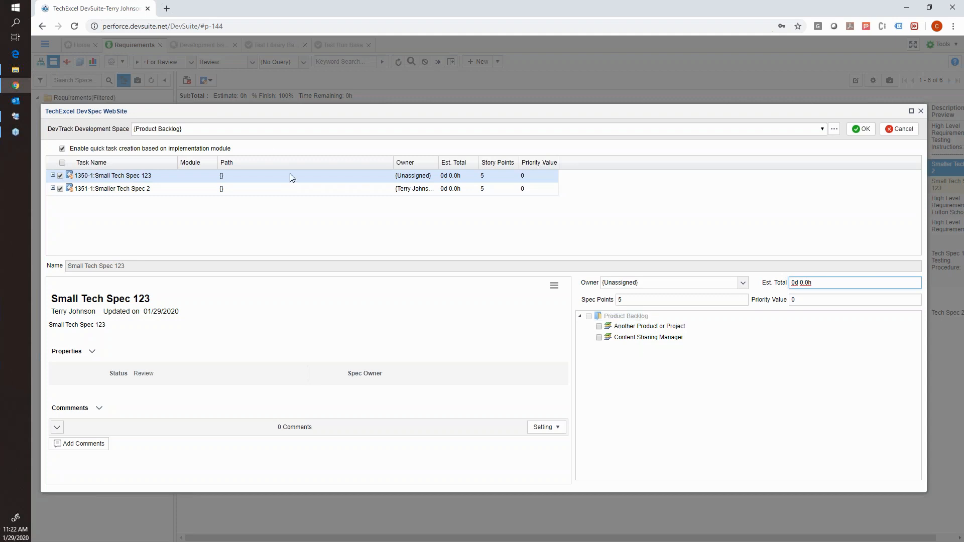
left_click(599, 338)
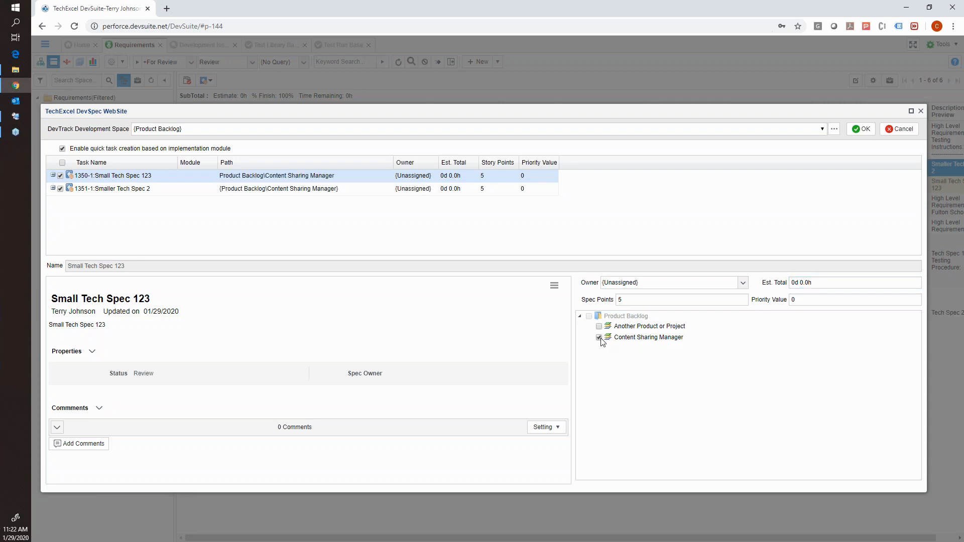
left_click(860, 132)
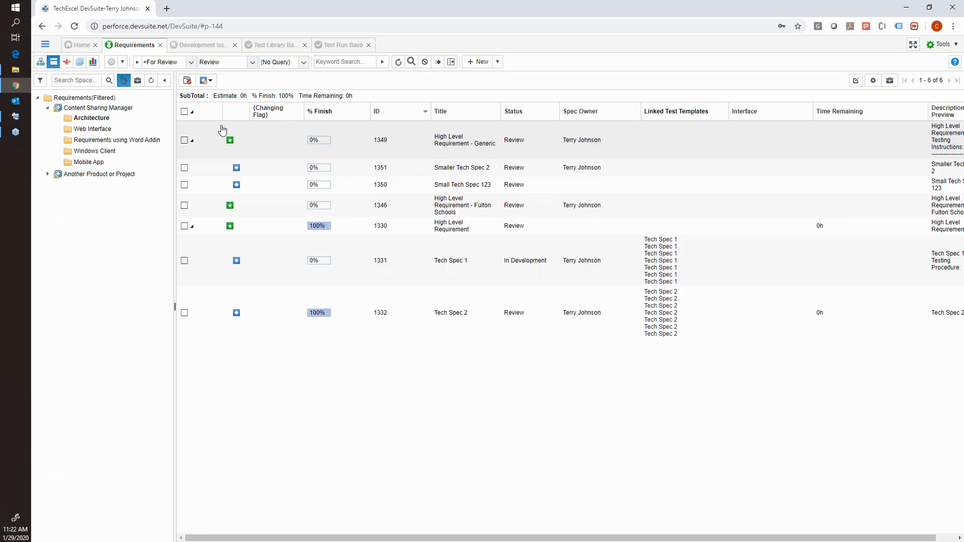
Open the Development Issues project and list the Content Sharing Manager product backlog.
left_click(198, 48)
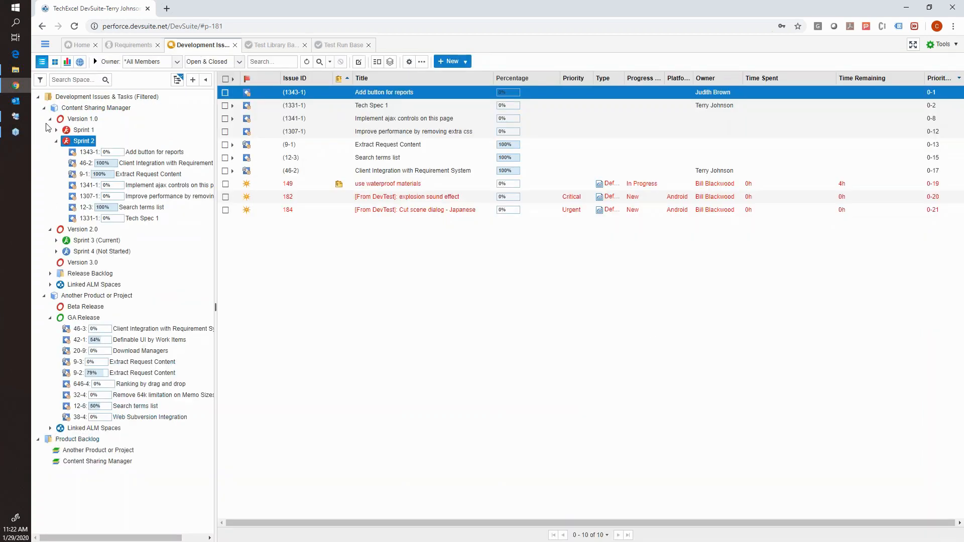
left_click(44, 108)
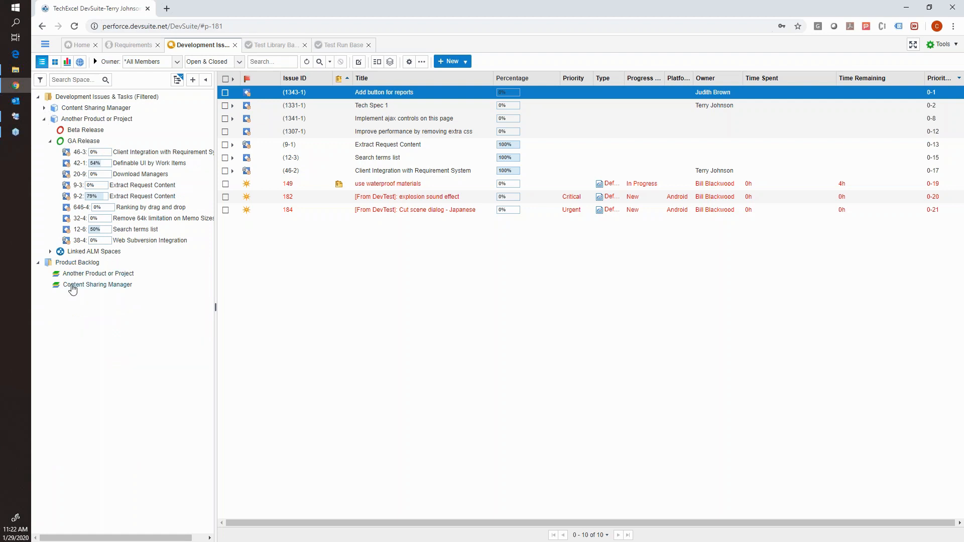
left_click(73, 285)
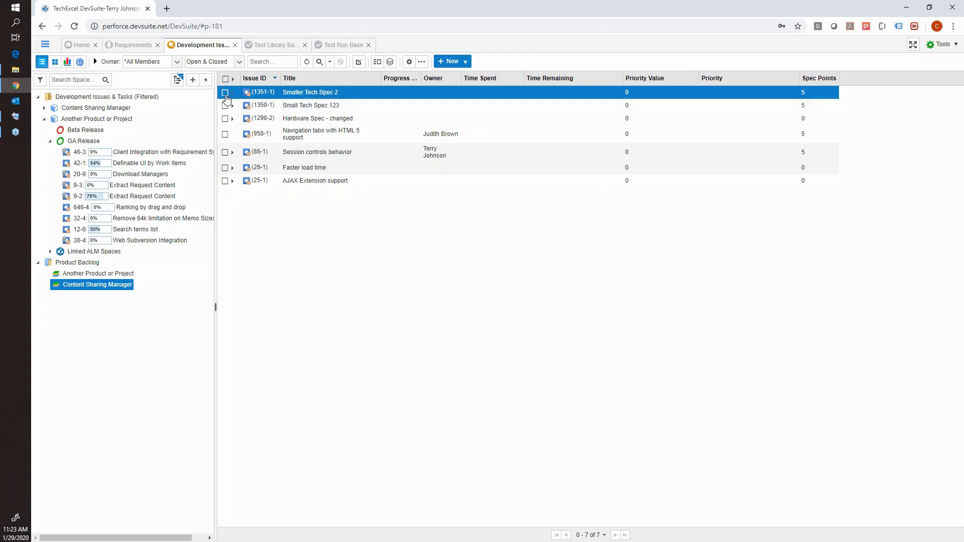
Prioritize the Content Sharing Manager backlog by moving AJAX Extension support directly below Navigation tabs with HTML 5 support, and submit the order.
right_click(319, 110)
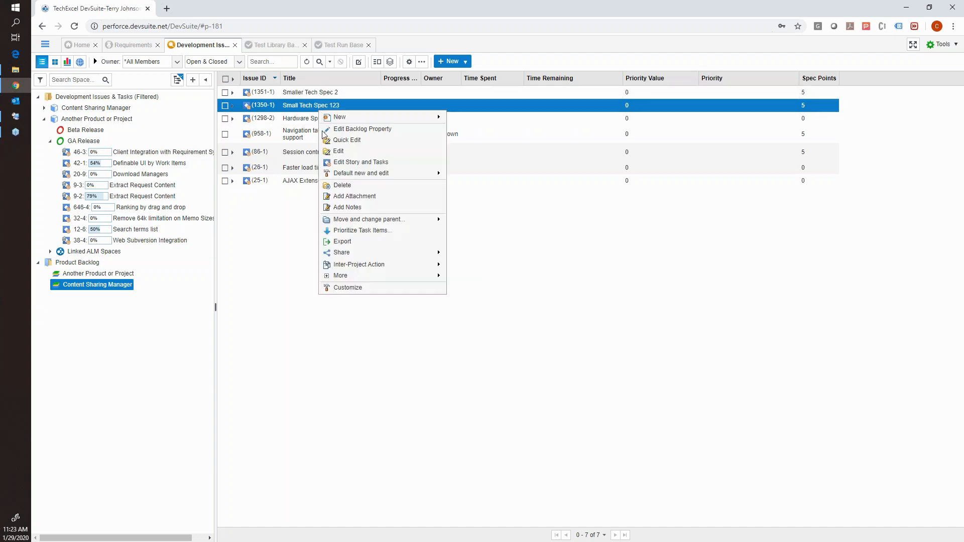
left_click(346, 232)
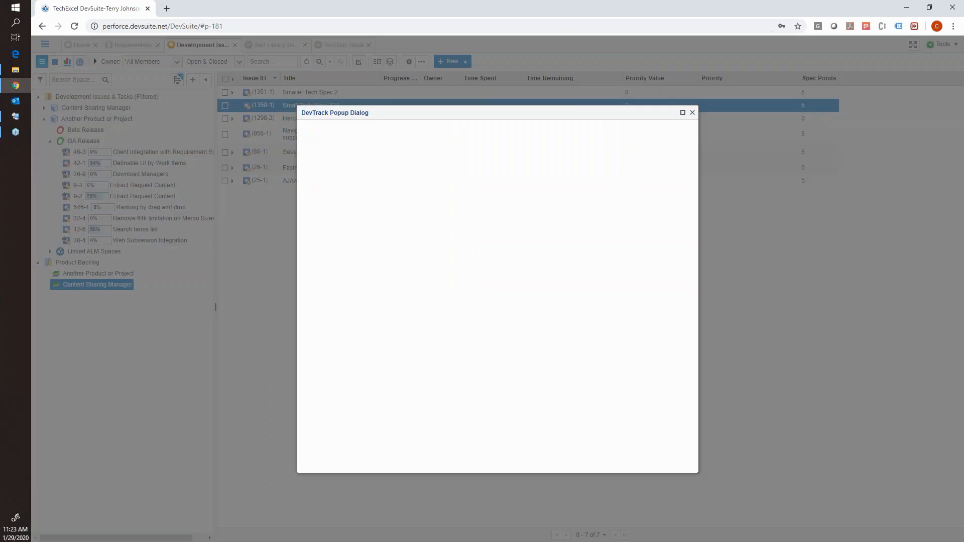
left_click(327, 169)
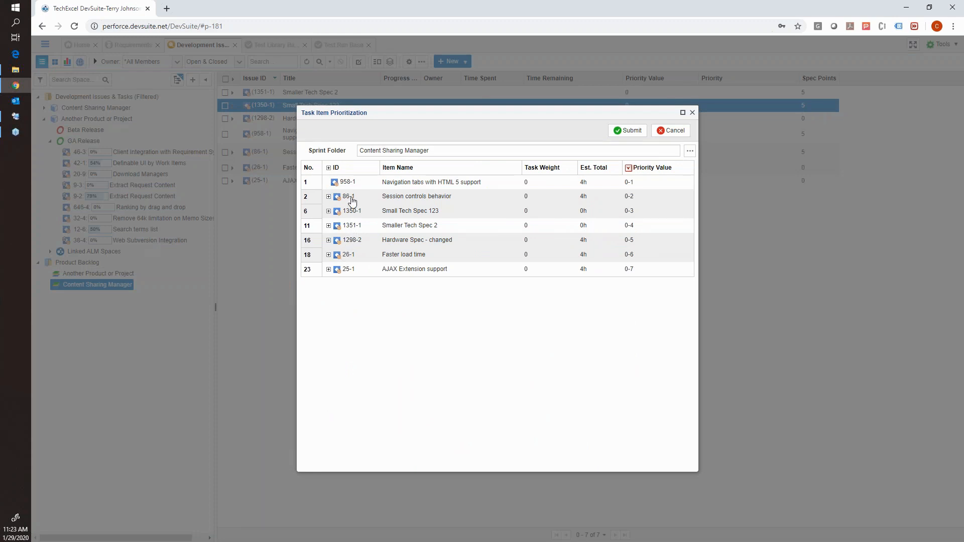
left_click(365, 270)
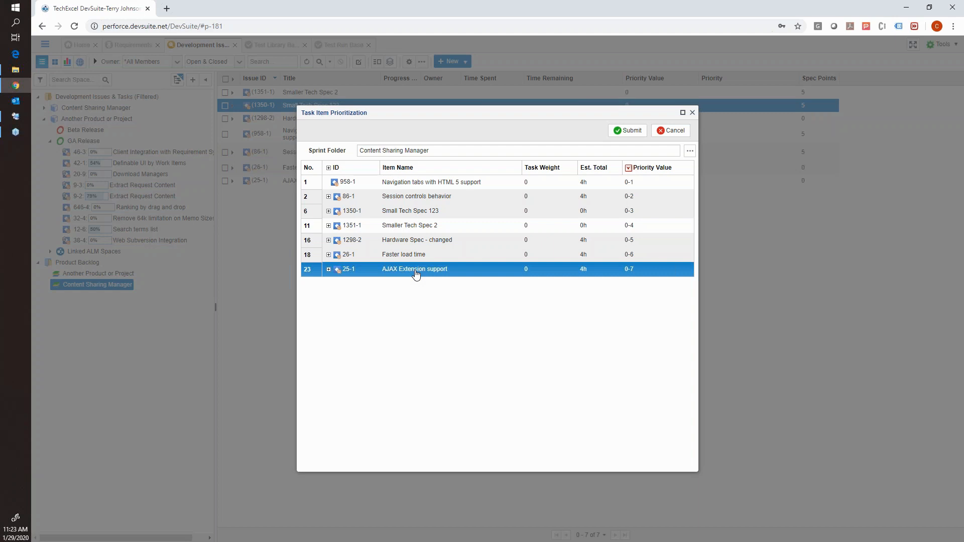
left_click_drag(416, 274, 451, 187)
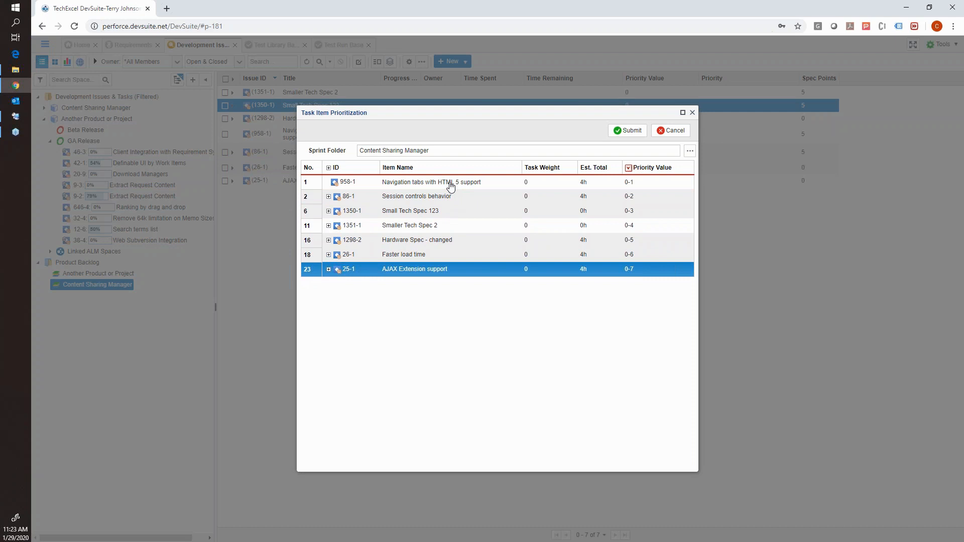
left_click_drag(451, 187, 446, 201)
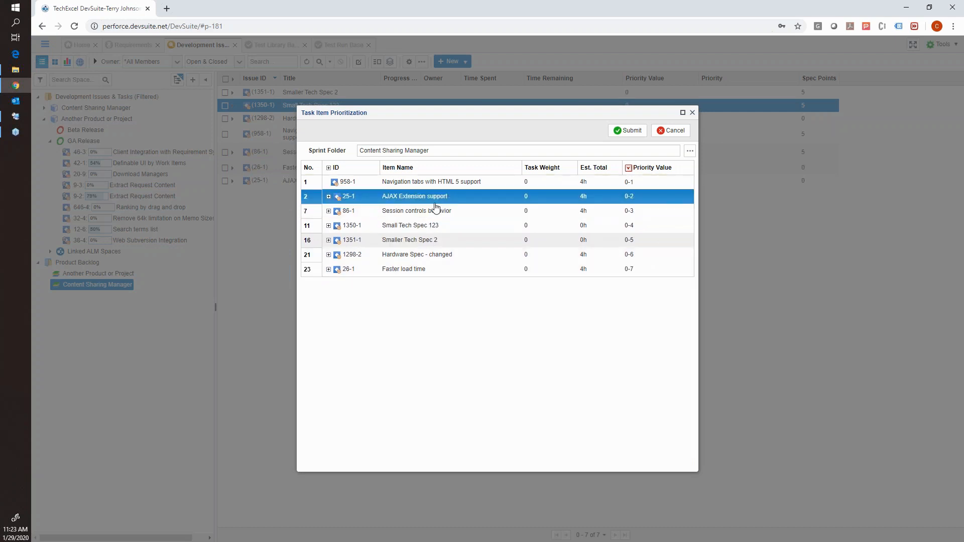
left_click(619, 131)
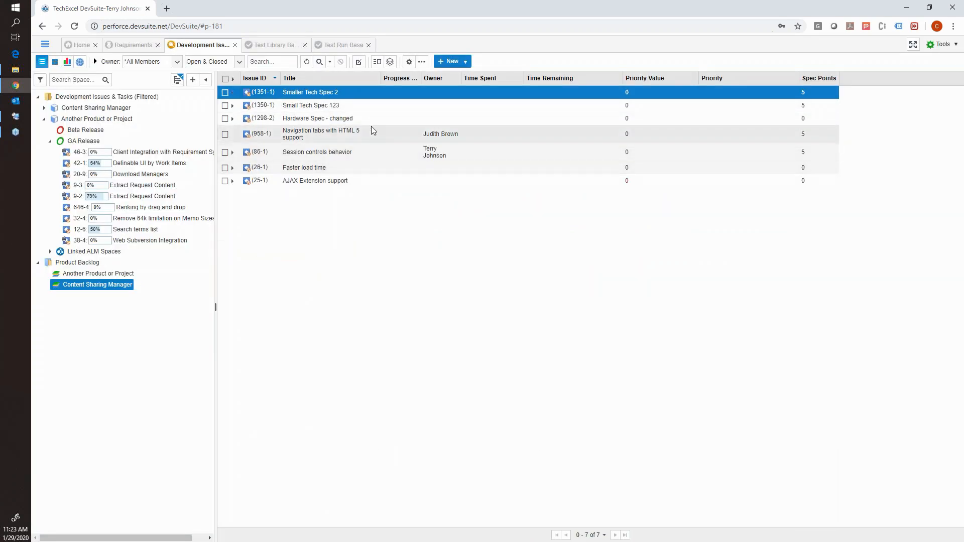
Move the backlog items Smaller Tech Spec 2 and Small Tech Spec 123 together into Sprint 4 of Version 2.0.
left_click(45, 119)
left_click(44, 108)
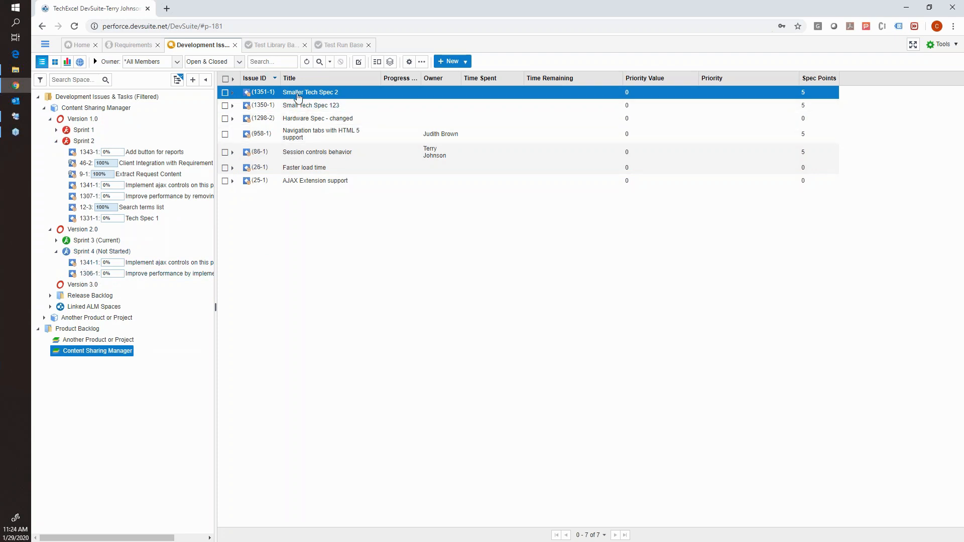
left_click(226, 92)
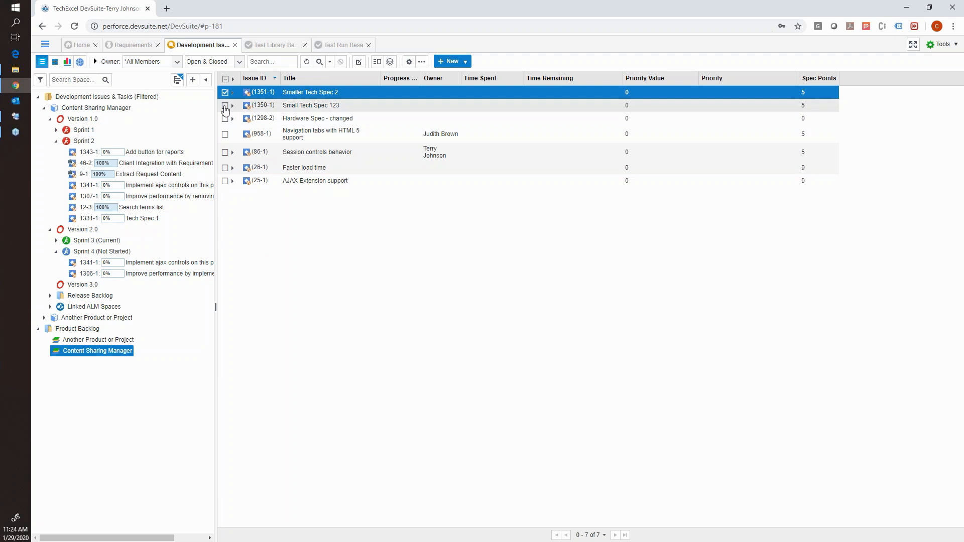
left_click(225, 106)
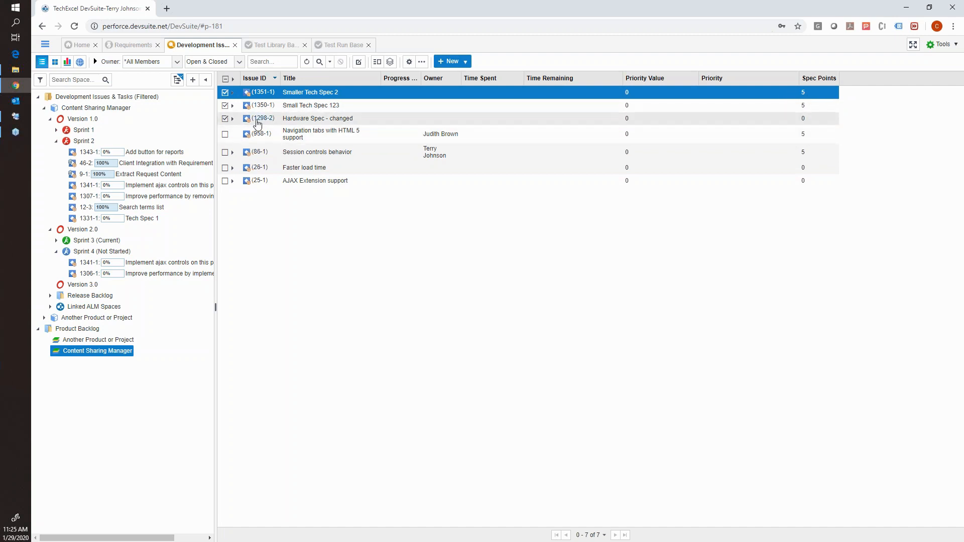
left_click(225, 119)
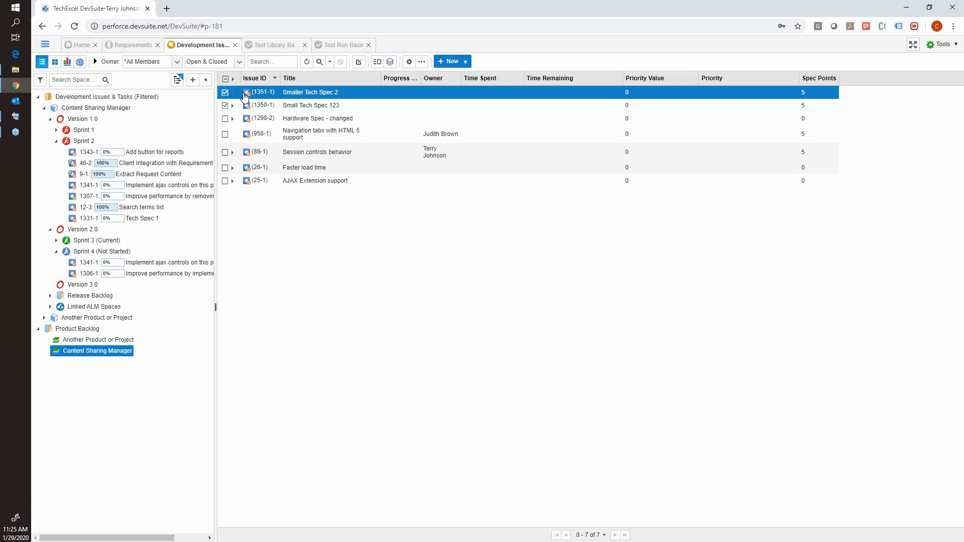
left_click_drag(250, 94, 106, 254)
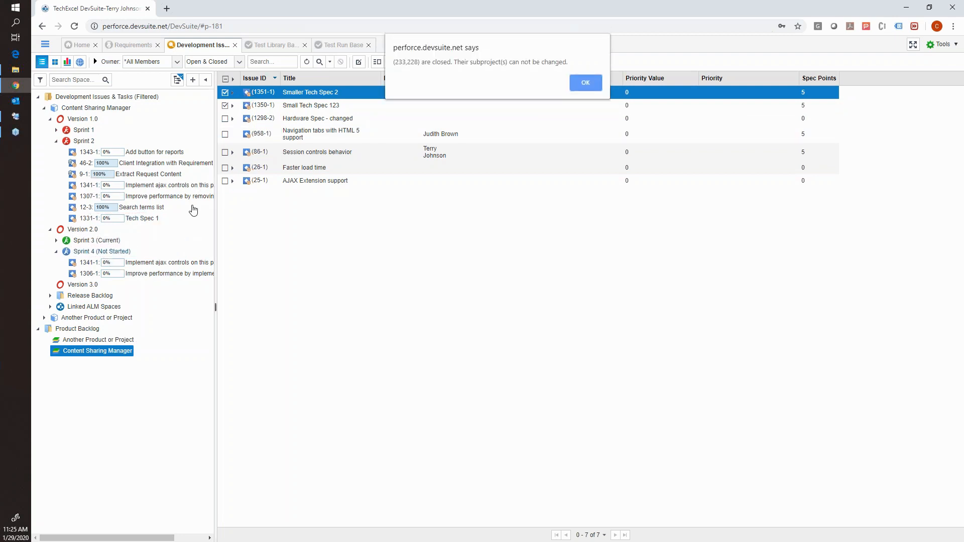
left_click(578, 82)
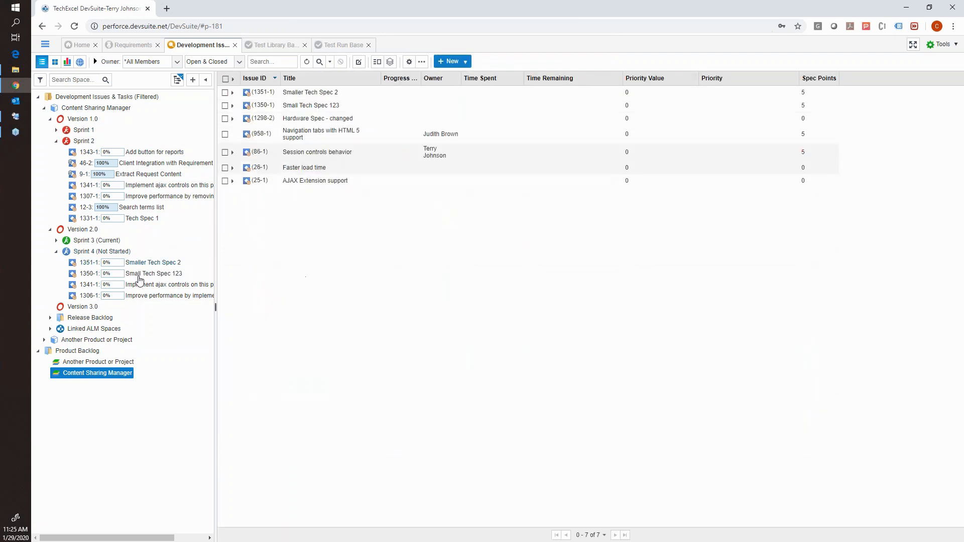
List the Sprint 4 issues and examine the child tasks of Smaller Tech Spec 2 and Small Tech Spec 123.
left_click(113, 252)
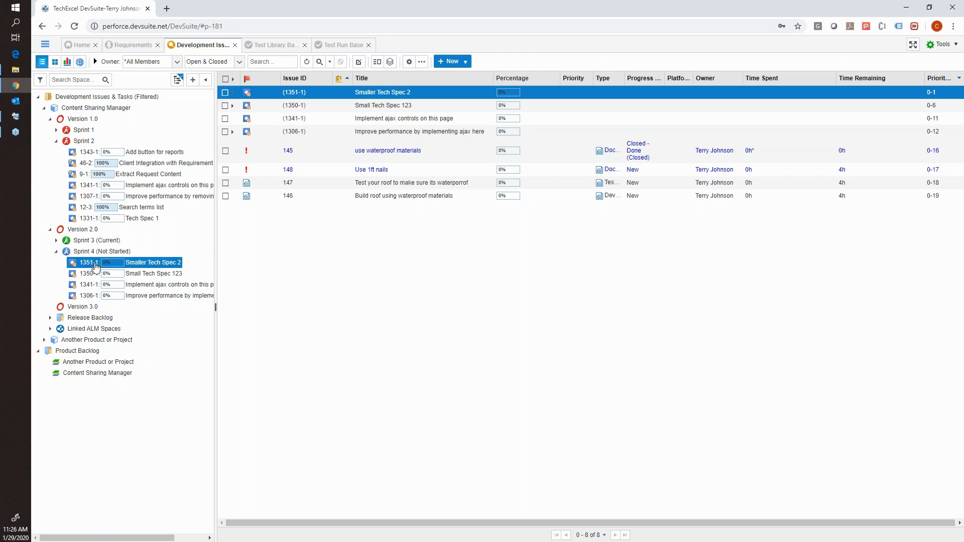
left_click(95, 266)
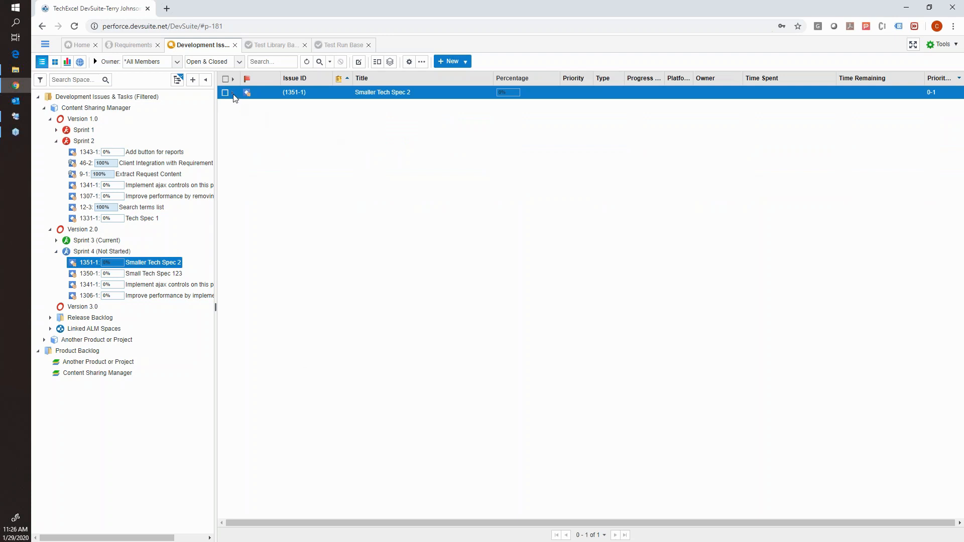
left_click(233, 93)
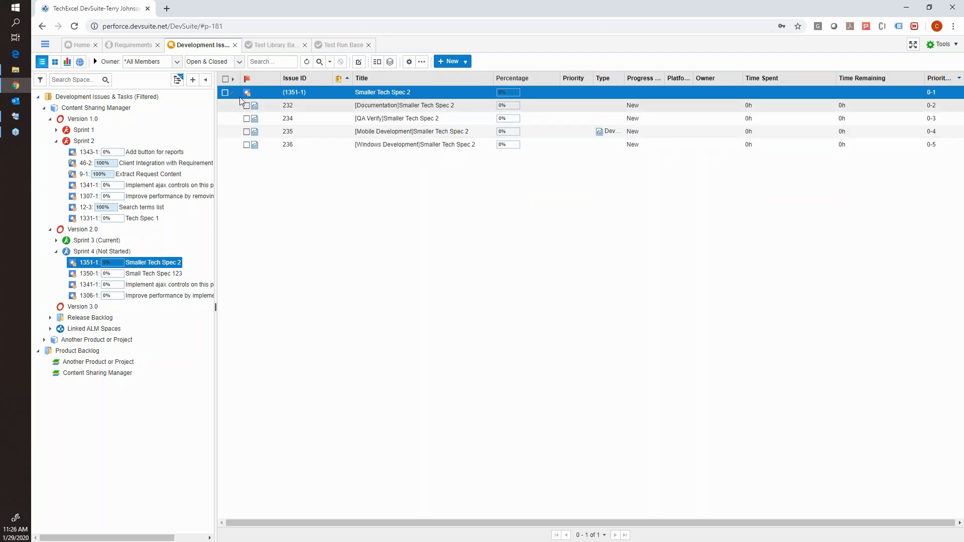
left_click(233, 95)
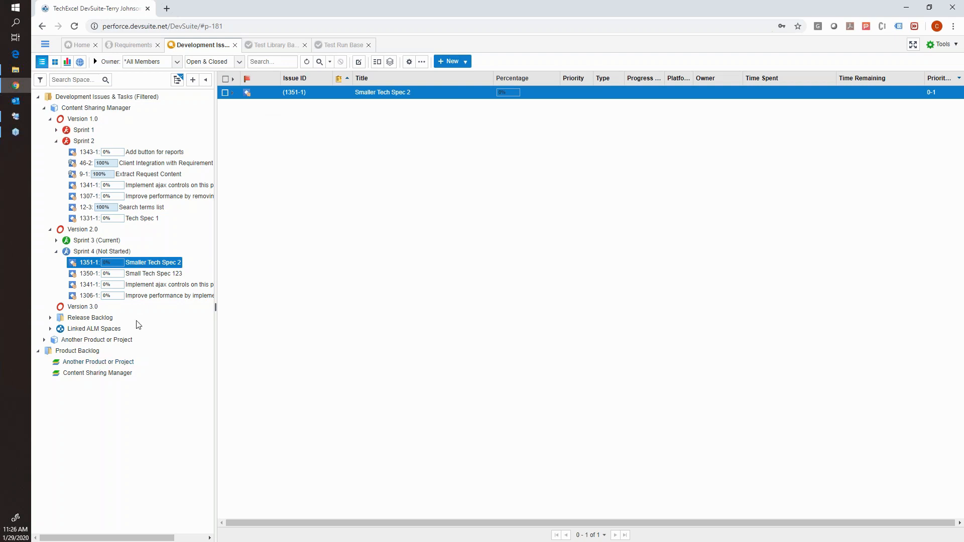
left_click(86, 274)
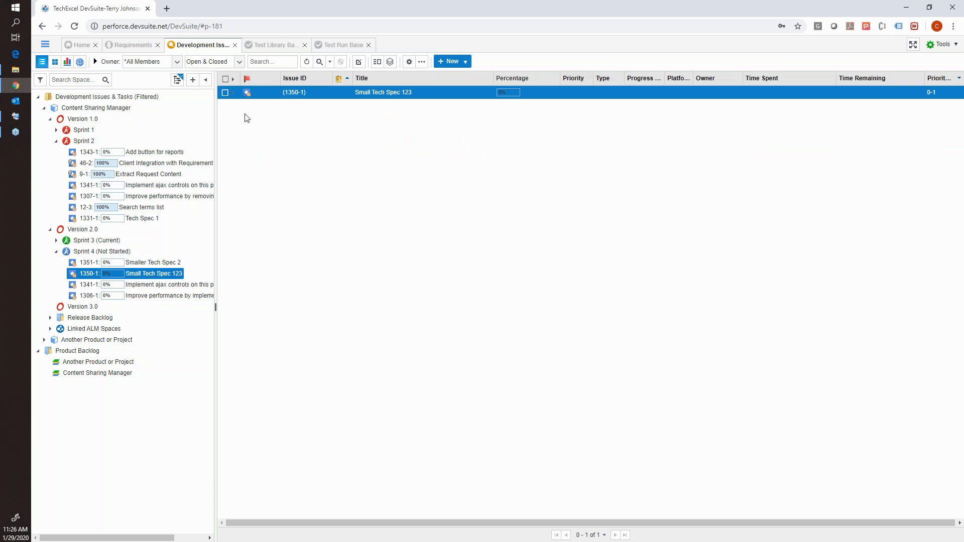
left_click(233, 93)
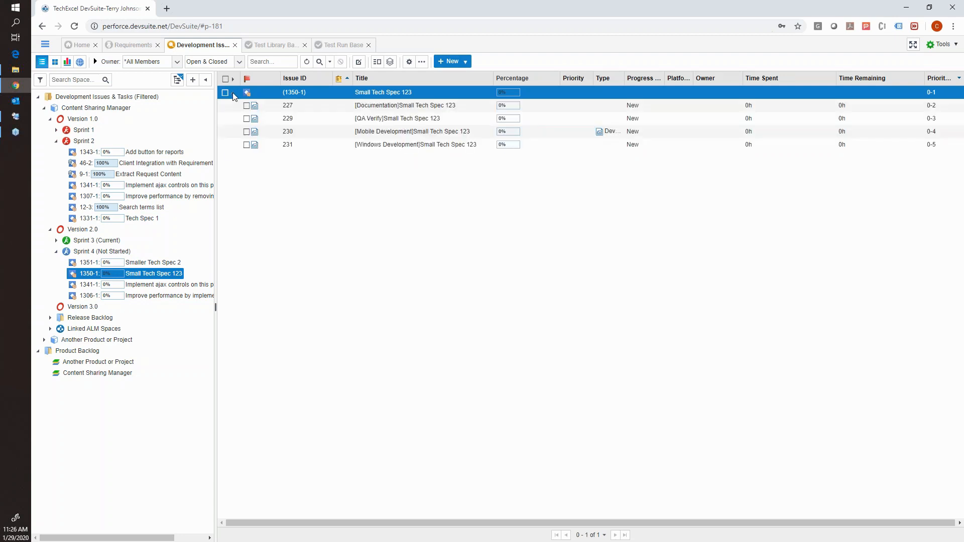
left_click(234, 94)
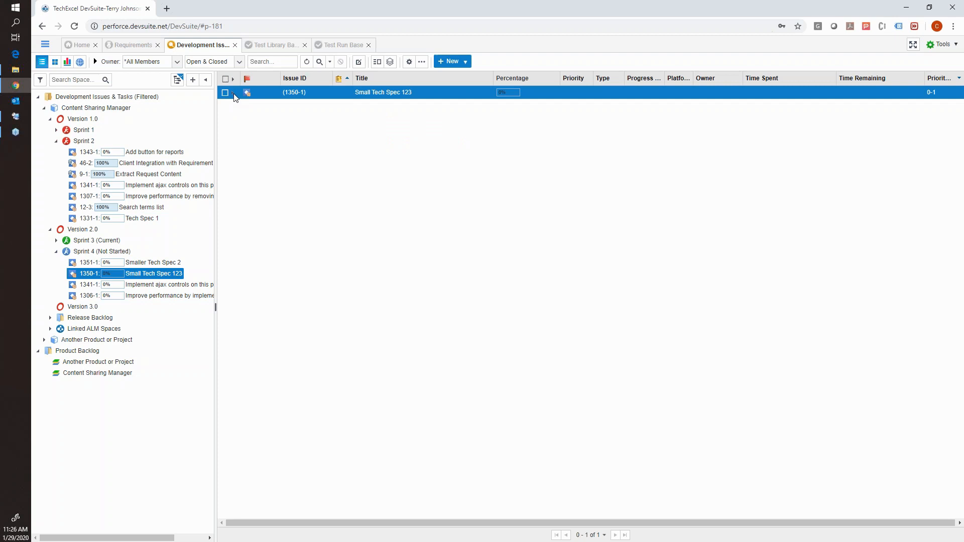
Try to add group tasks and a new task to Small Tech Spec 123 in Sprint 4.
right_click(271, 94)
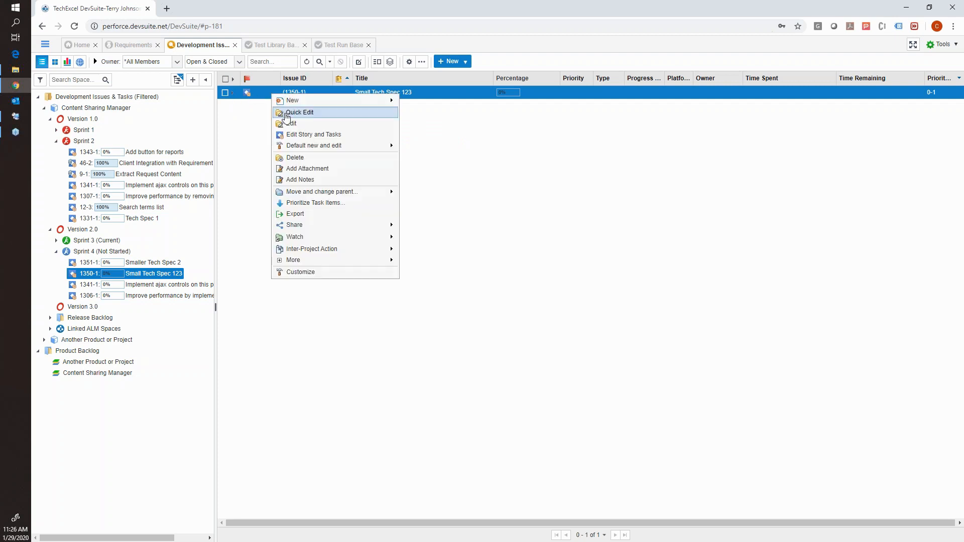
mouse_move(296, 102)
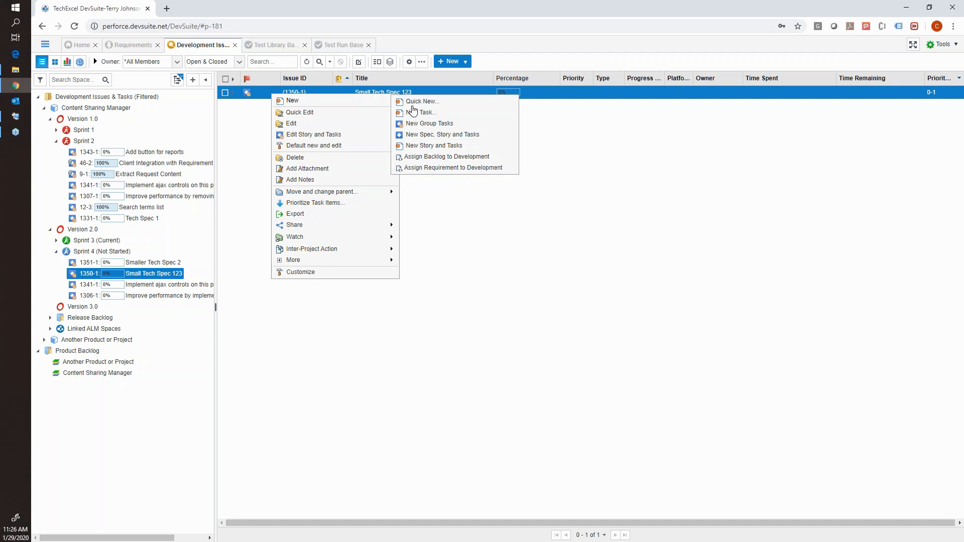
left_click(431, 126)
left_click(584, 82)
left_click(112, 254)
left_click(112, 274)
right_click(113, 274)
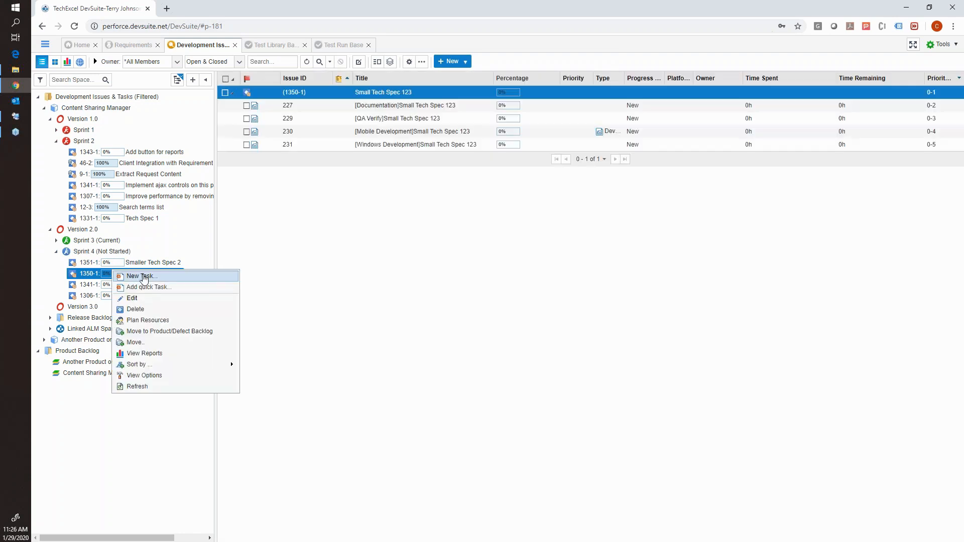
left_click(143, 276)
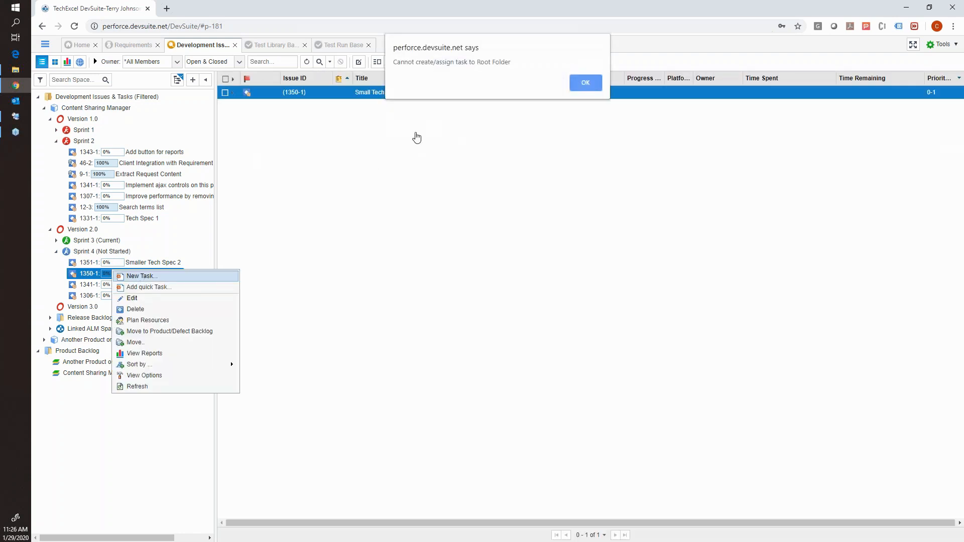
left_click(584, 83)
Expand the tasks under Smaller Tech Spec 2, and show those of Small Tech Spec 123 for comparison.
left_click(125, 251)
left_click(134, 267)
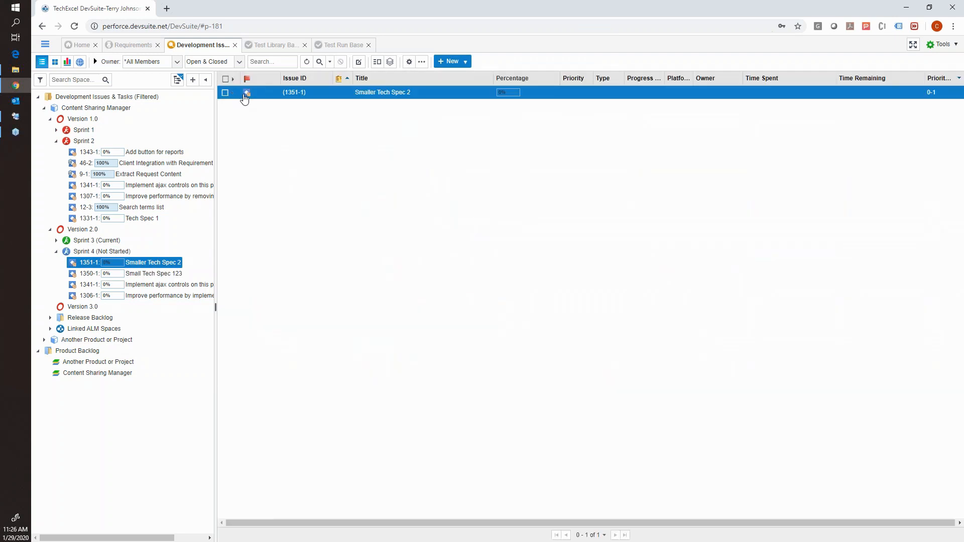
left_click(233, 93)
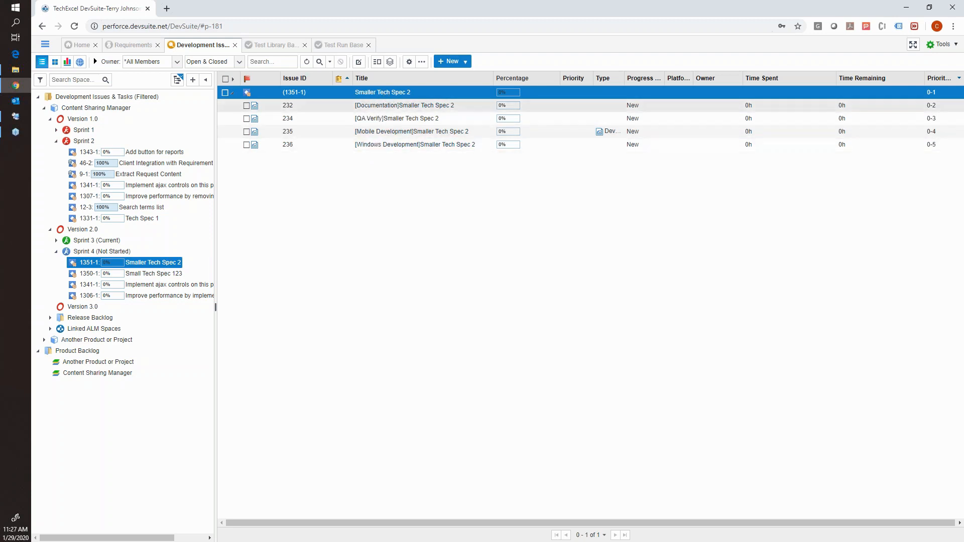
left_click(173, 274)
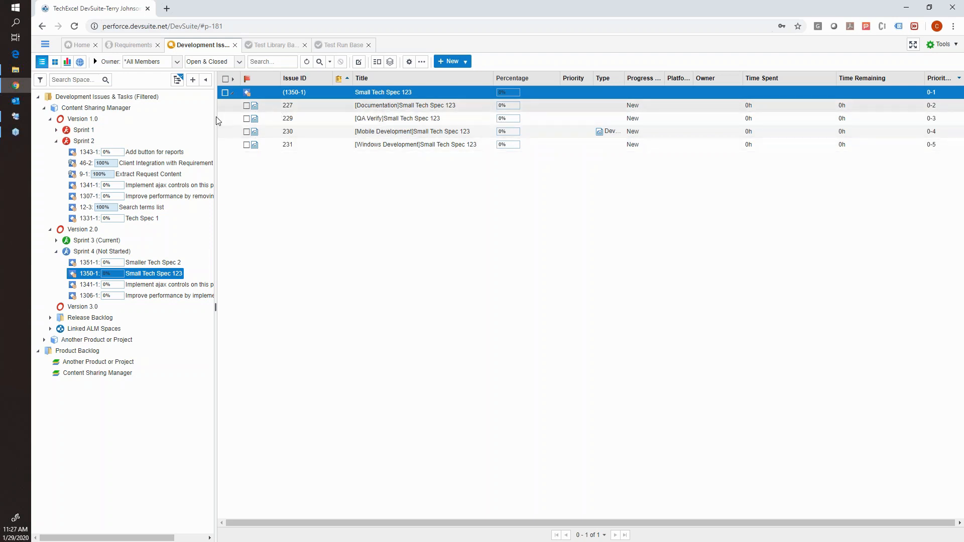
Switch to DevSuite Admin, view the workflow design of the Development Issues & Tasks project base, and return to the browser.
left_click(15, 116)
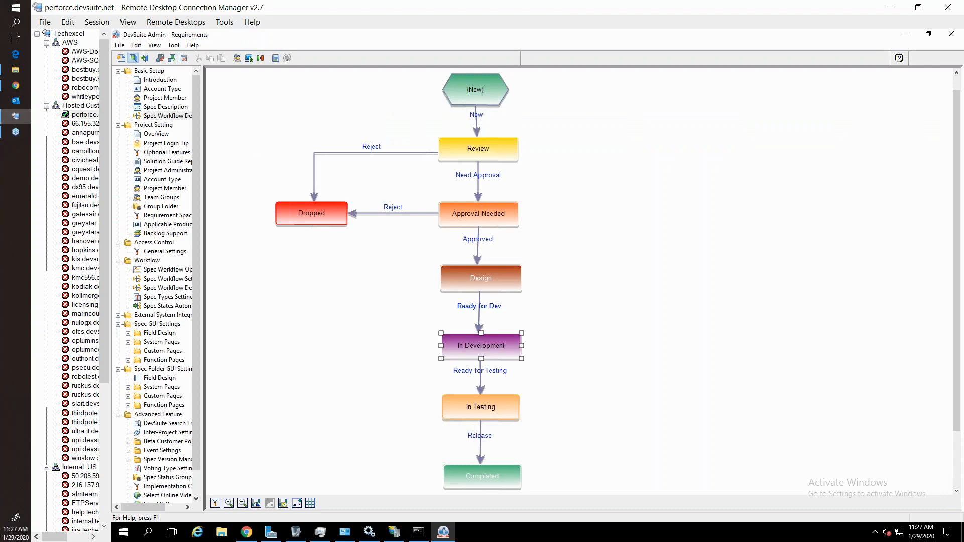
left_click(133, 58)
left_click(387, 210)
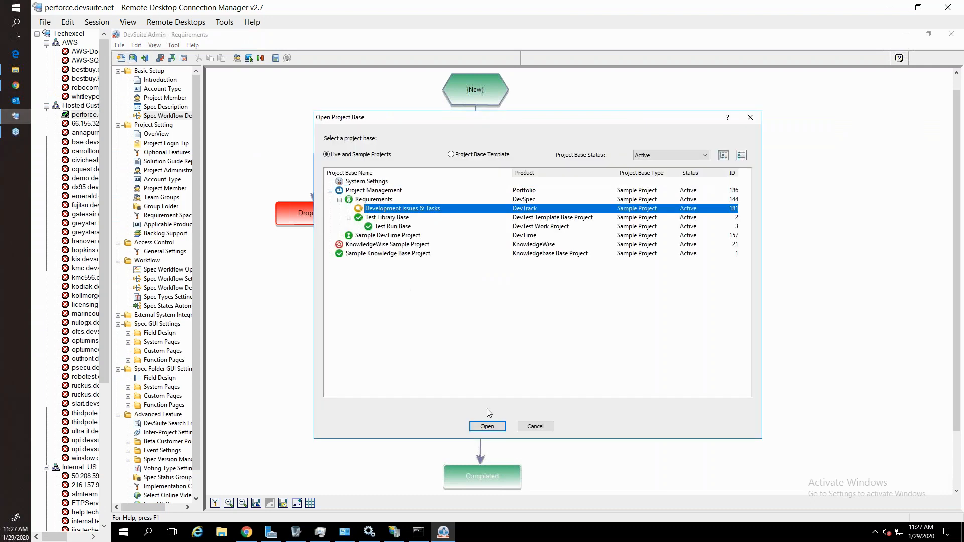
left_click(495, 426)
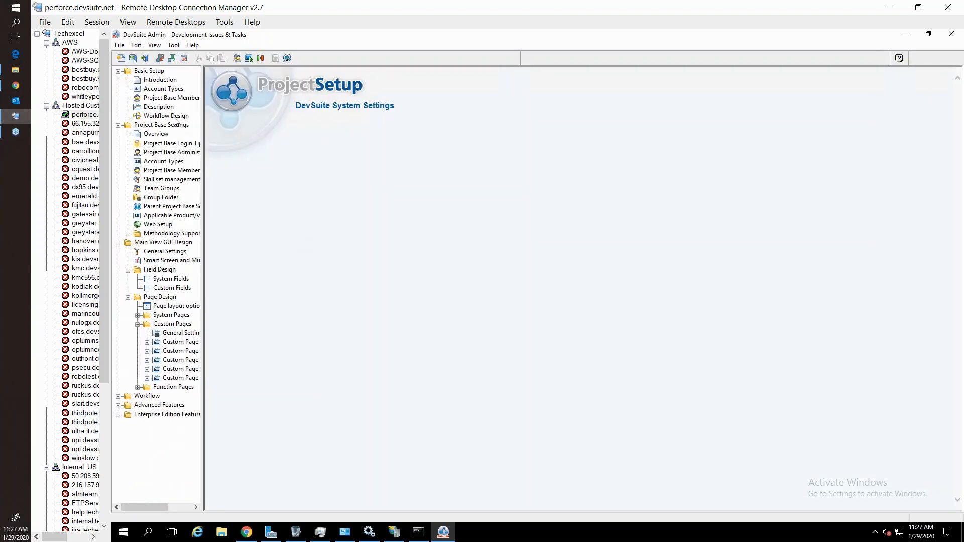
left_click(174, 120)
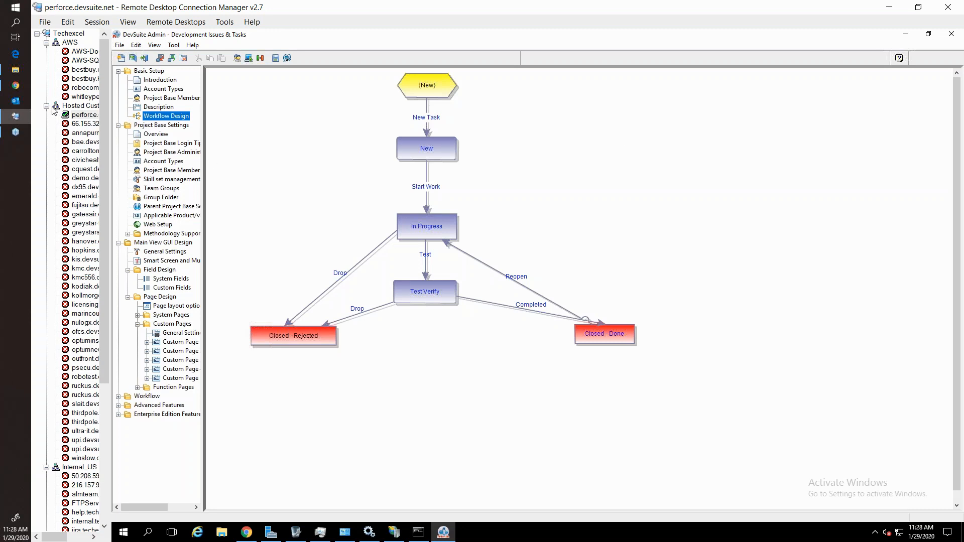
left_click(26, 87)
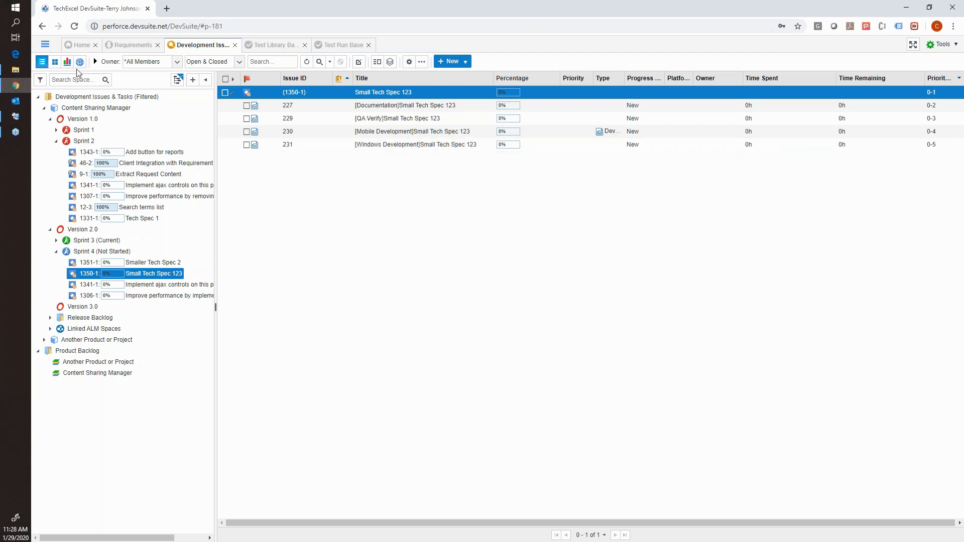
Show Sprint 4 on the task board, group its tasks by Owner, and expand the tasks of the individual team member.
left_click(55, 61)
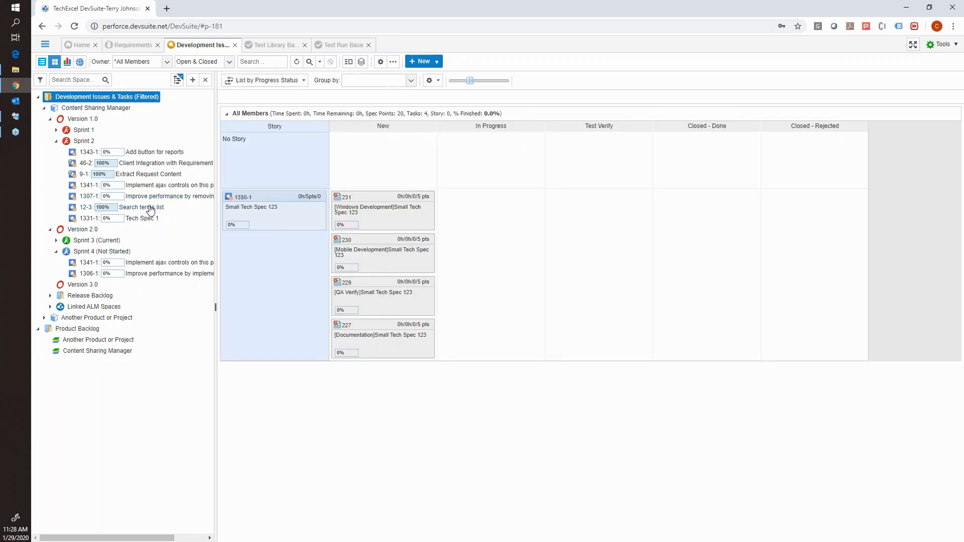
left_click(111, 253)
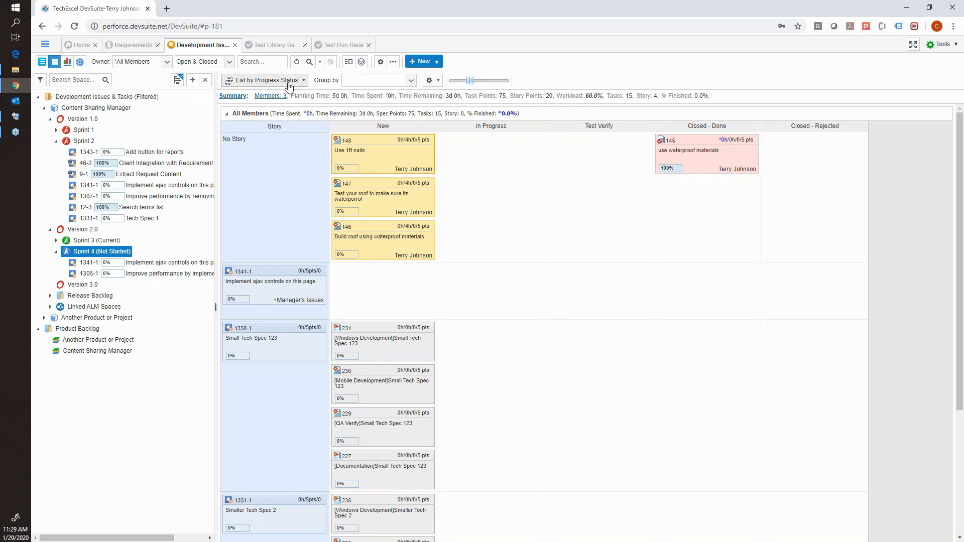
left_click(359, 80)
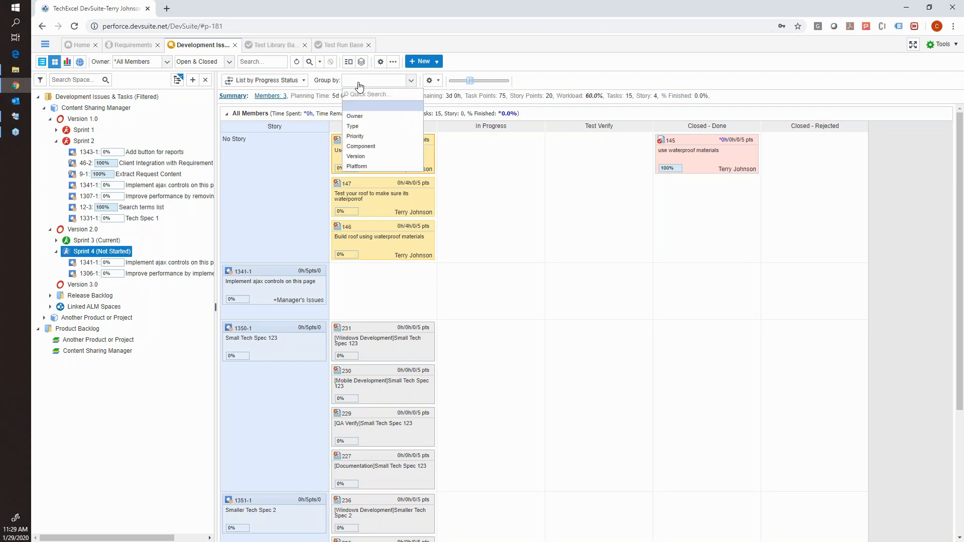
left_click(360, 115)
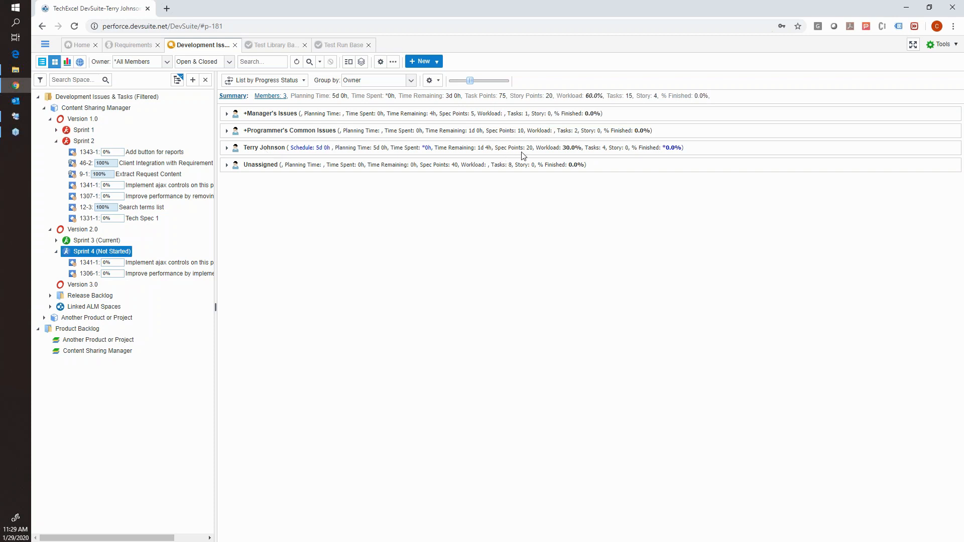
left_click(227, 148)
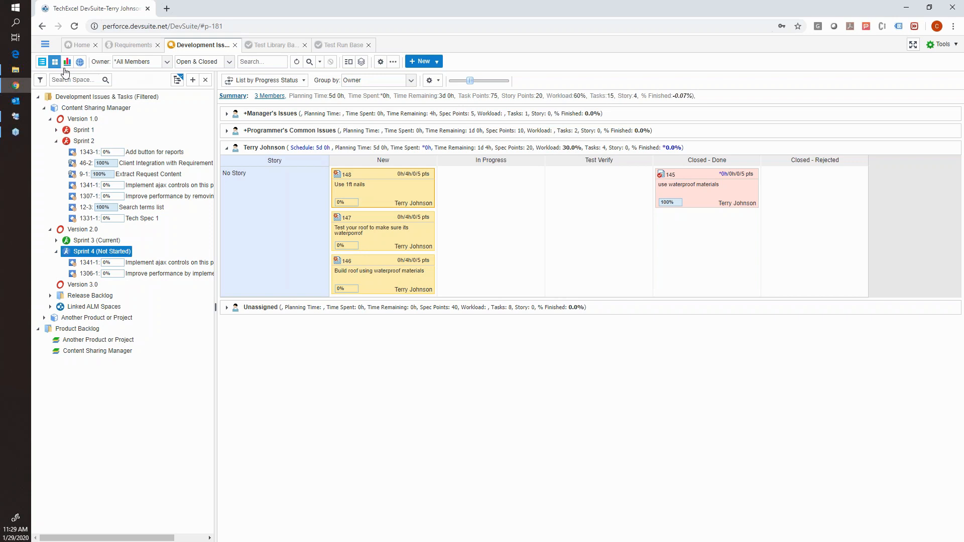
List the Sprint 4 issues again, check the specs' % Finish in Requirements, and return to the development issues.
left_click(42, 62)
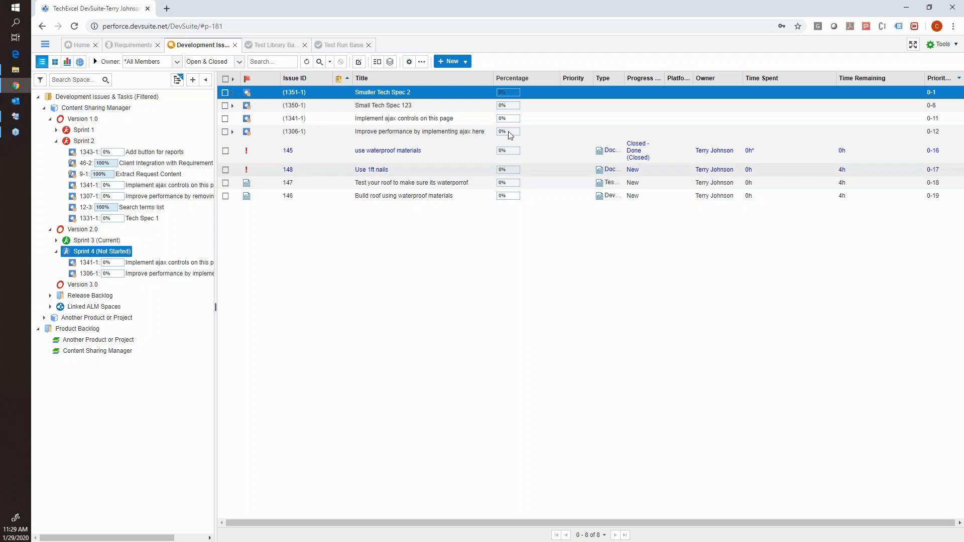
left_click(135, 45)
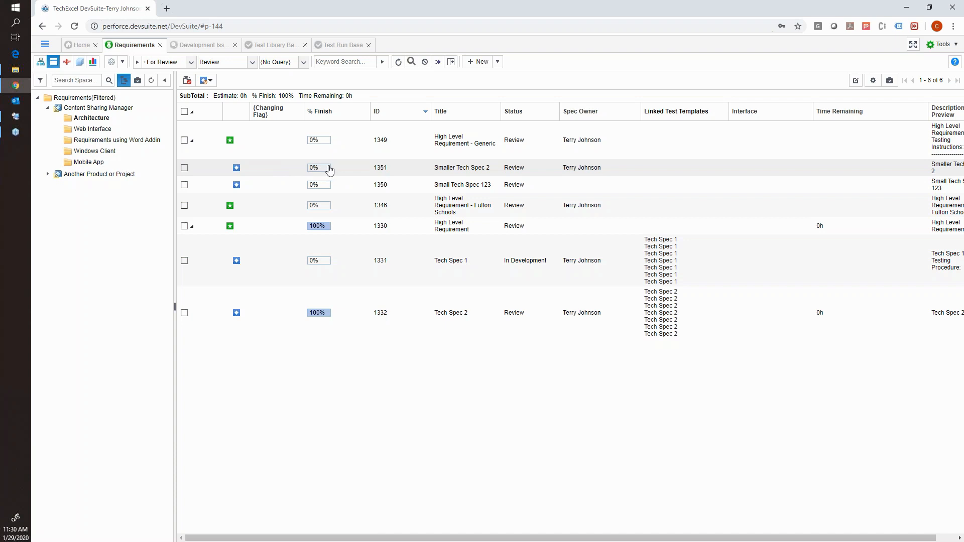
left_click(202, 45)
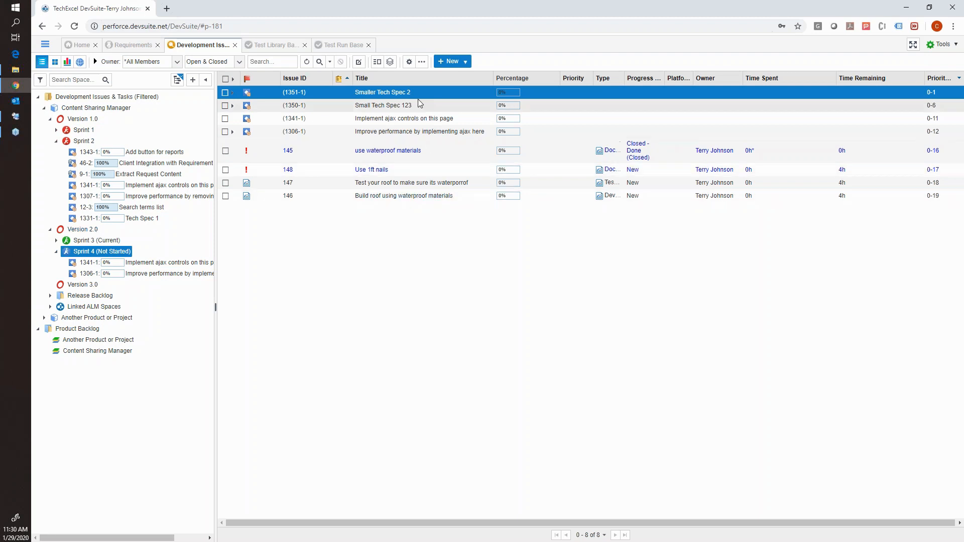
Try to save the [Documentation]Smaller Tech Spec 2 task with Time Remaining and Time Spent each set to 2h.
left_click(233, 92)
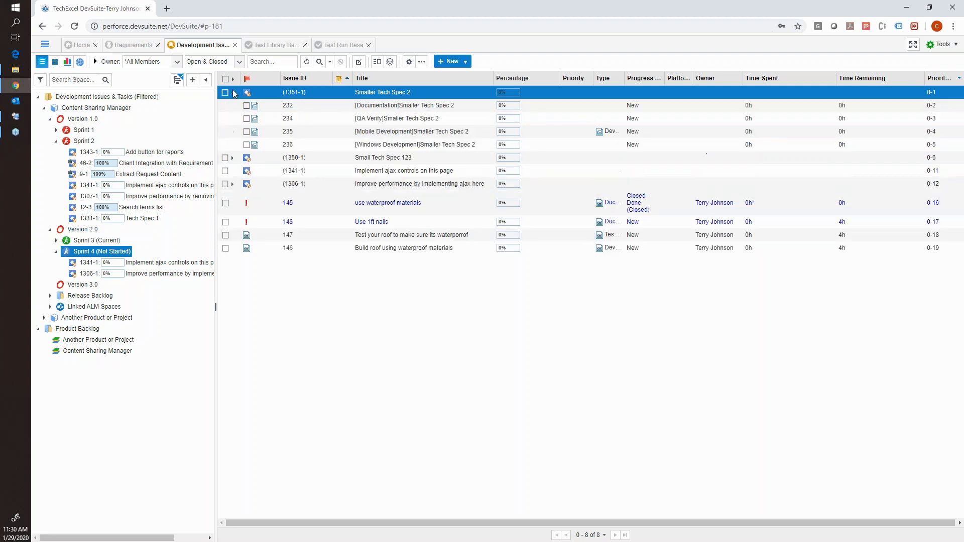
left_click(361, 109)
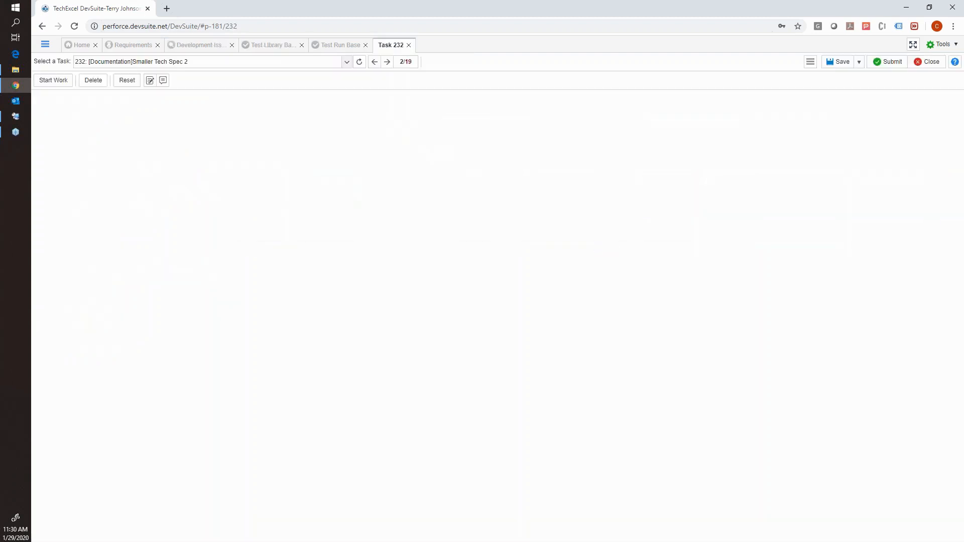
left_click(131, 104)
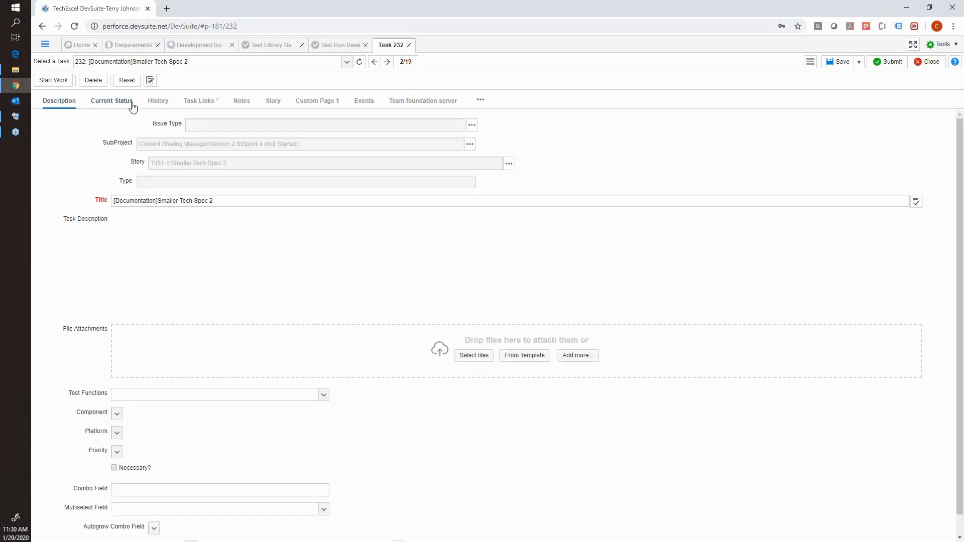
left_click(515, 204)
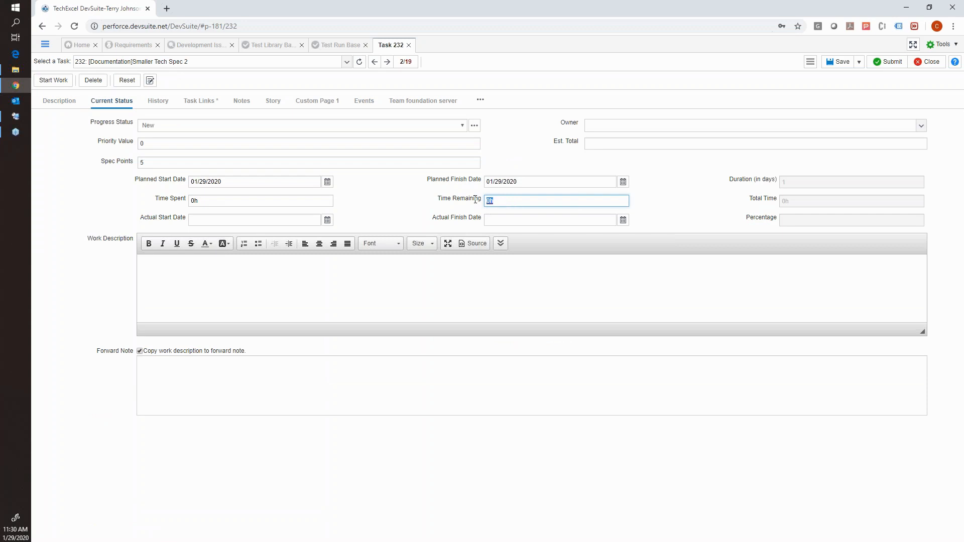
type("2h")
left_click_drag(252, 205, 186, 206)
type("2h")
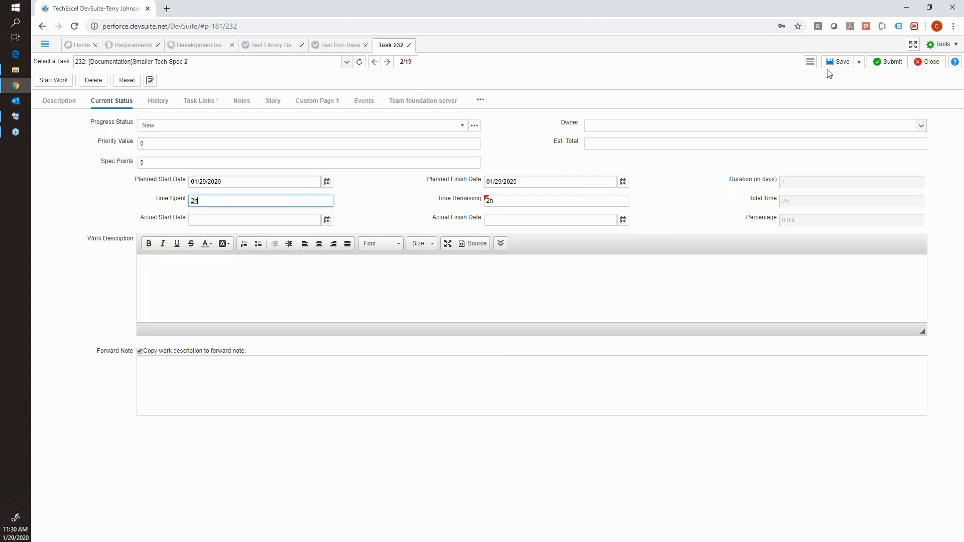
left_click(838, 62)
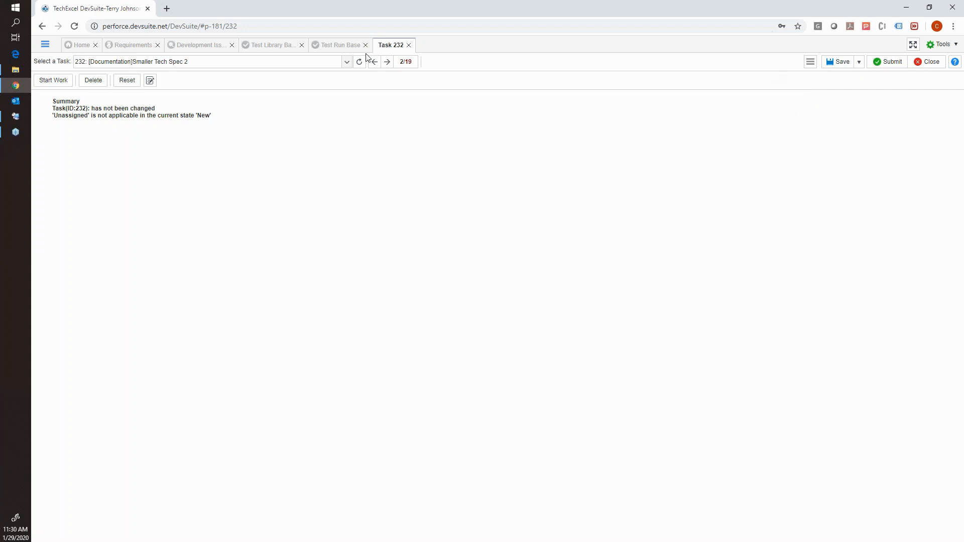
Try to apply Start Work to the documentation task and close it while saving its changes.
left_click(63, 81)
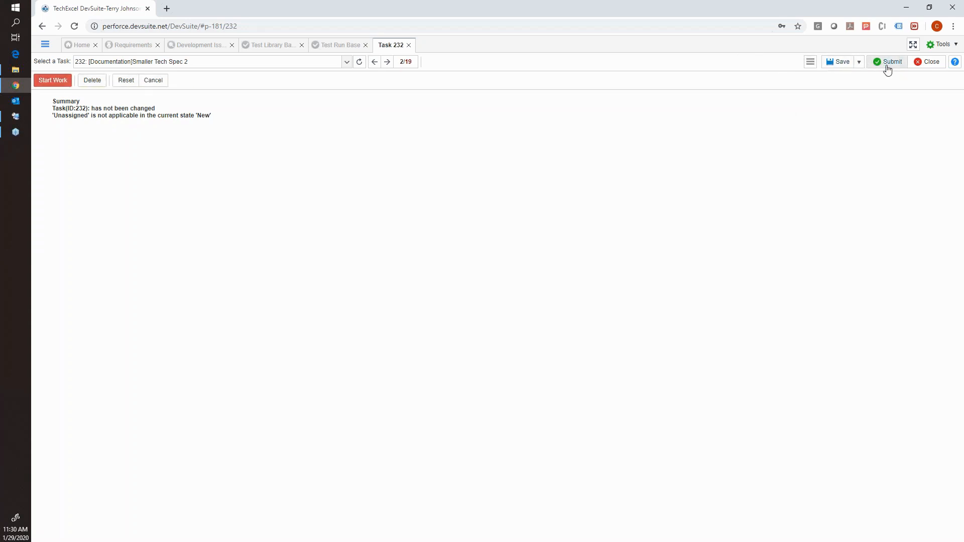
left_click(916, 64)
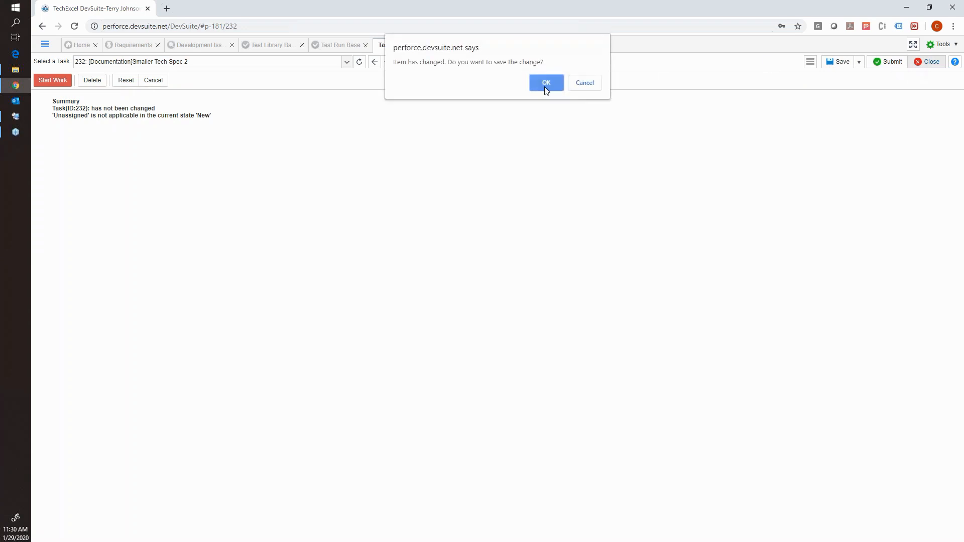
left_click(551, 83)
left_click(409, 46)
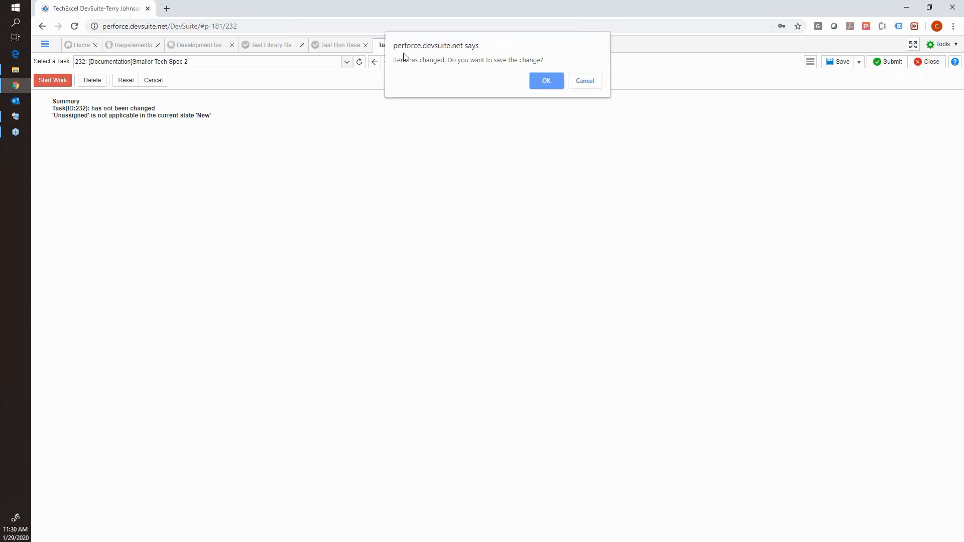
left_click(548, 83)
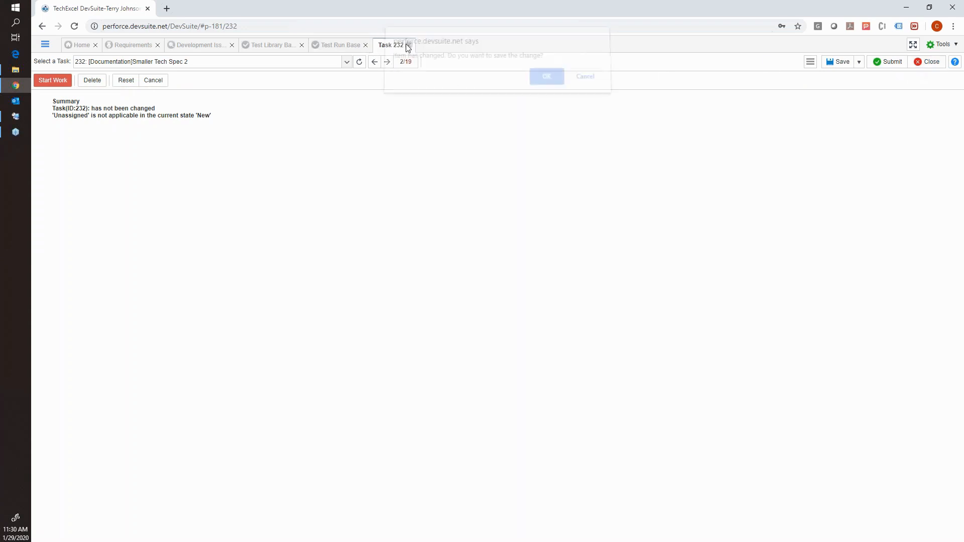
left_click(539, 83)
Compare the task percentages under Smaller Tech Spec 2 with the spec's completion in Requirements, ending on the development issues.
left_click(185, 49)
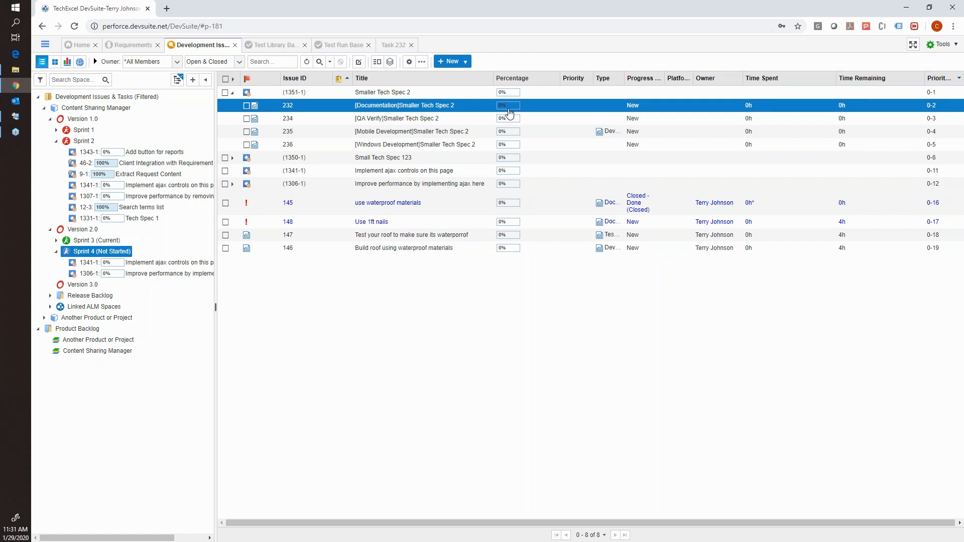
left_click(135, 44)
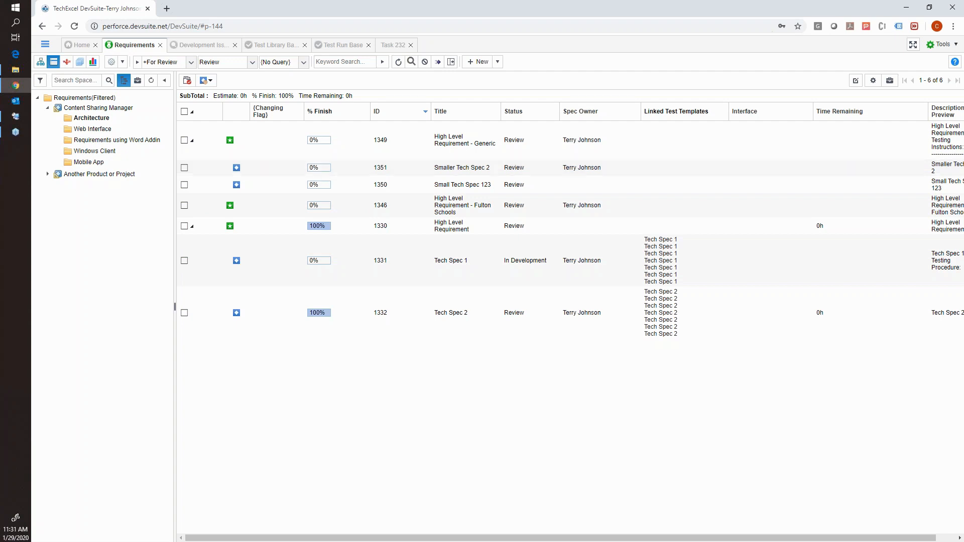
left_click(200, 45)
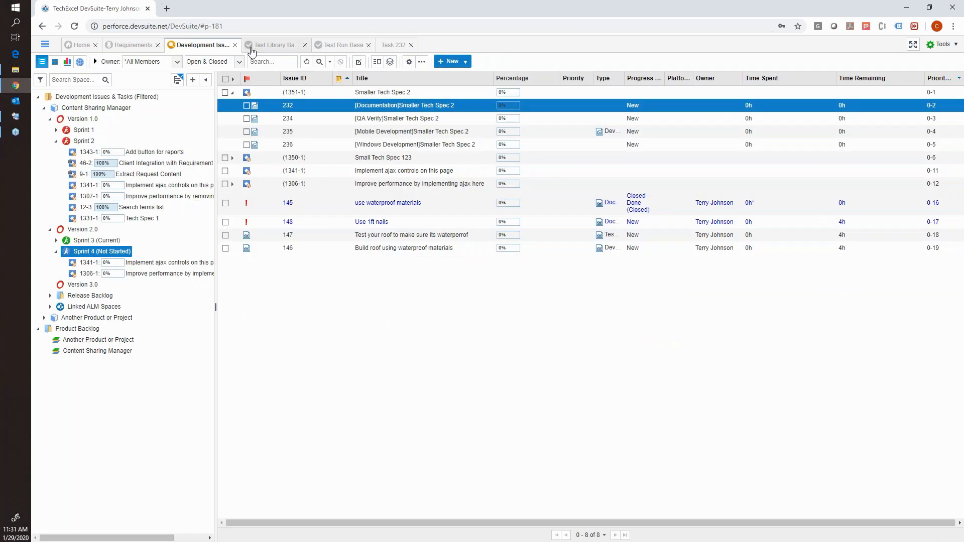
Open the Test Library and examine the folders under Content Sharing Manager and Another Product or Project.
left_click(275, 46)
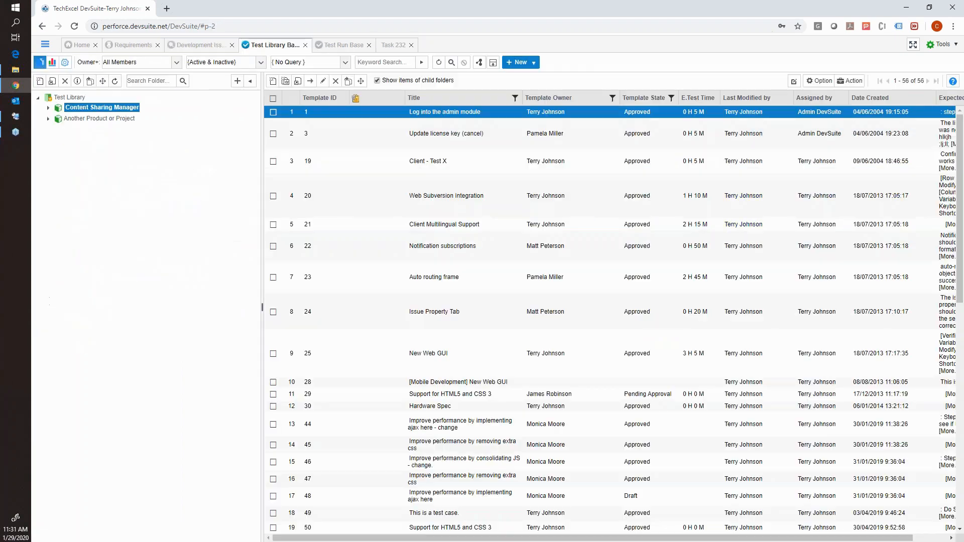
left_click(49, 108)
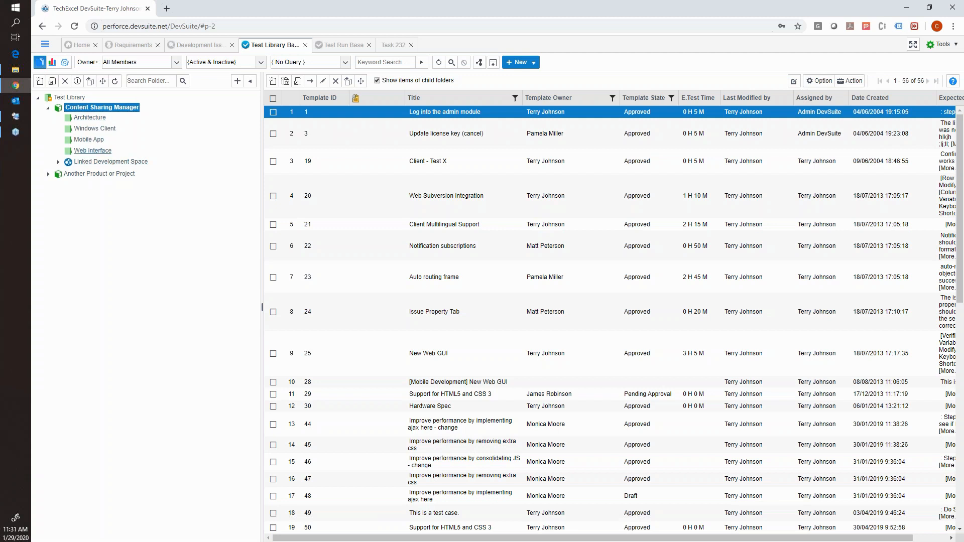
left_click(48, 174)
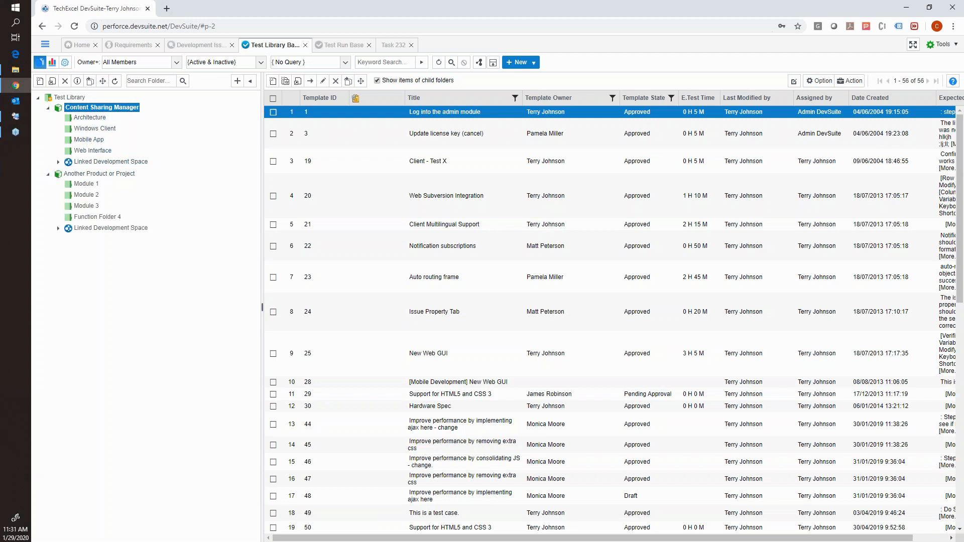
left_click(49, 175)
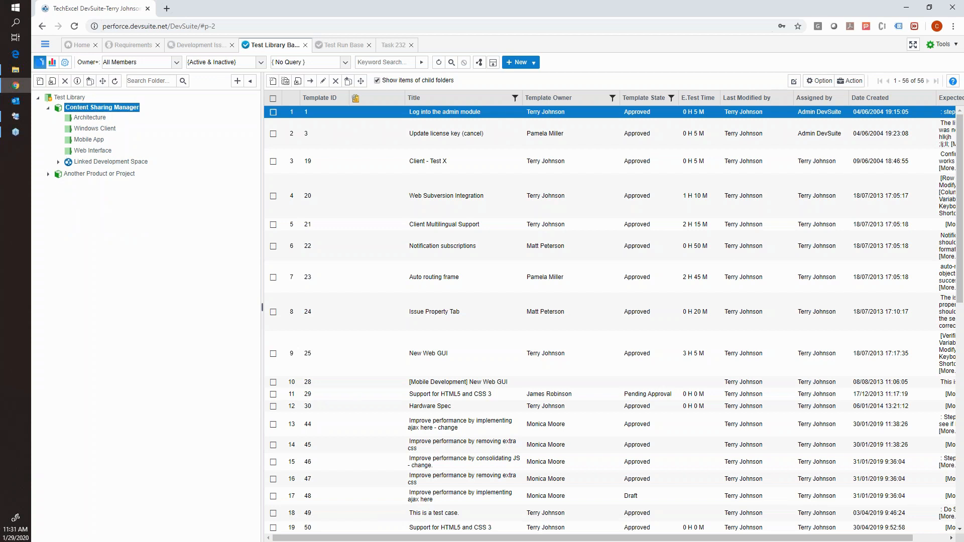
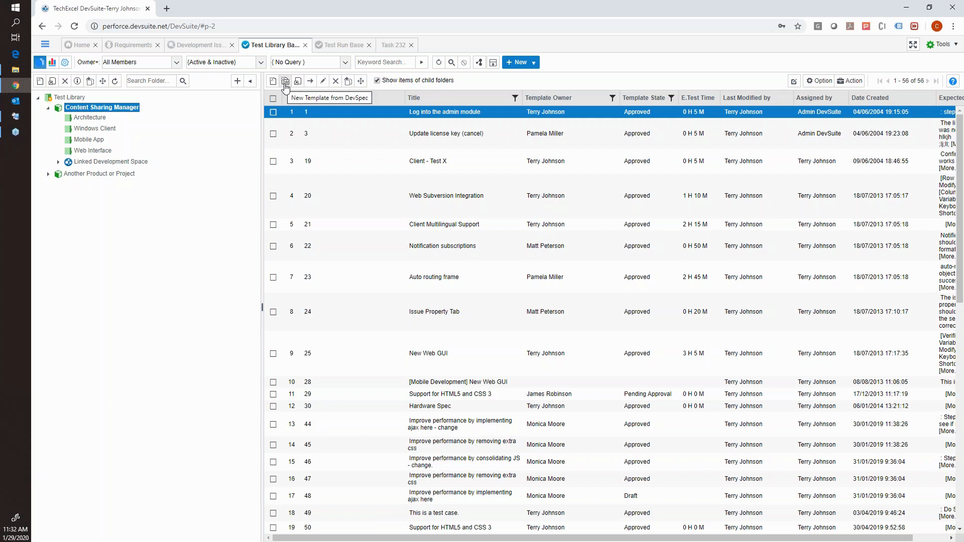
Create test templates from the Smaller Tech Spec 2 and Small Tech Spec 123 specs in the Requirements using Word Addin folder.
left_click(285, 82)
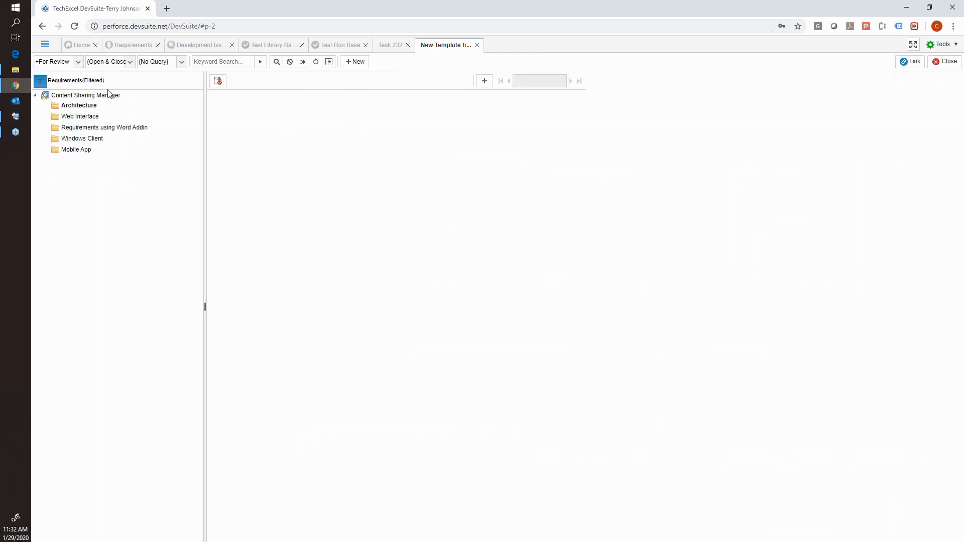
left_click(94, 128)
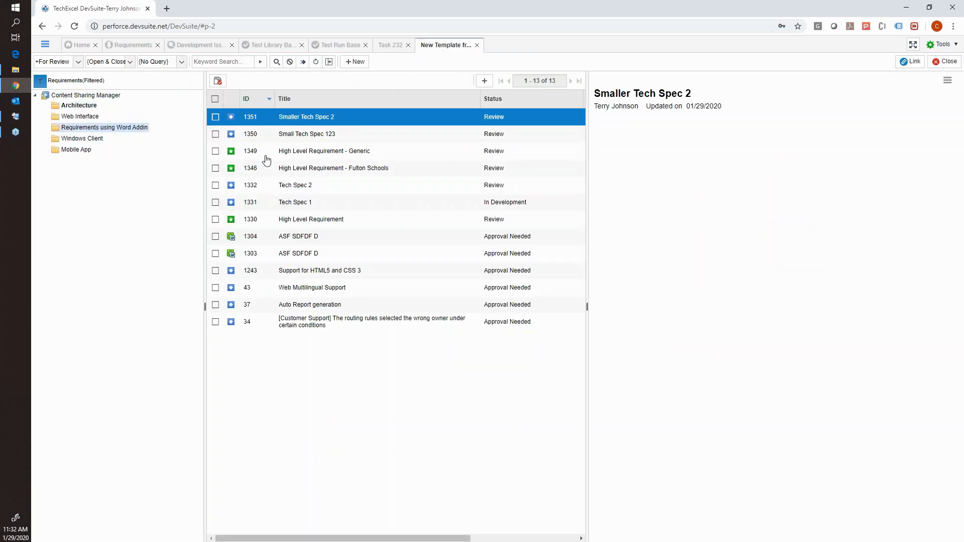
left_click(216, 134)
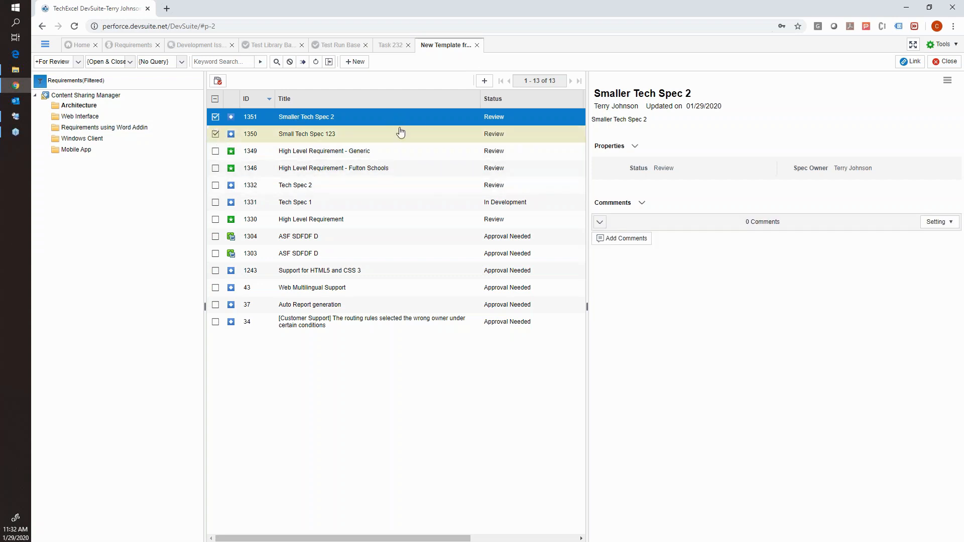
left_click(905, 65)
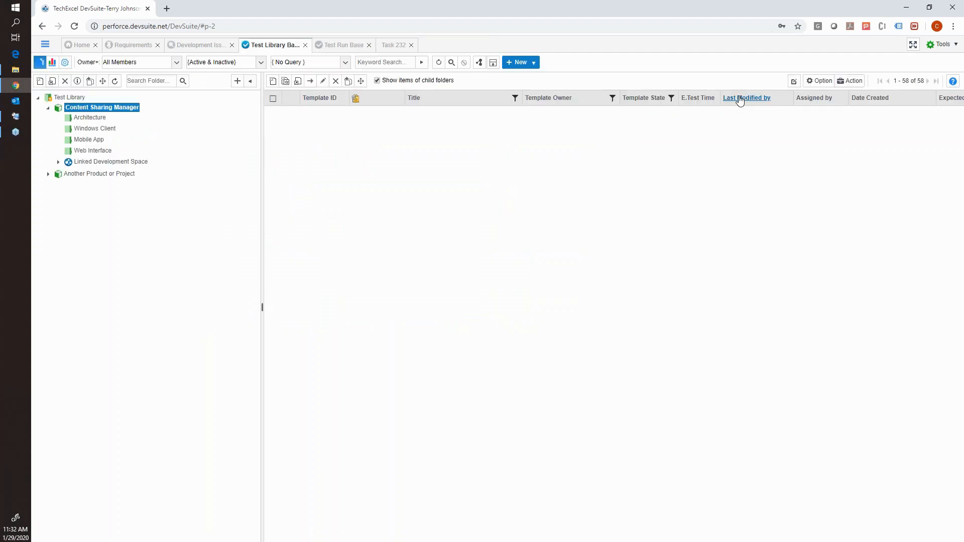
Open the Small Tech Spec 123 template, set its Template State to Approved and assign a Template Owner.
scroll(515, 206, "down", 10)
scroll(515, 196, "down", 1)
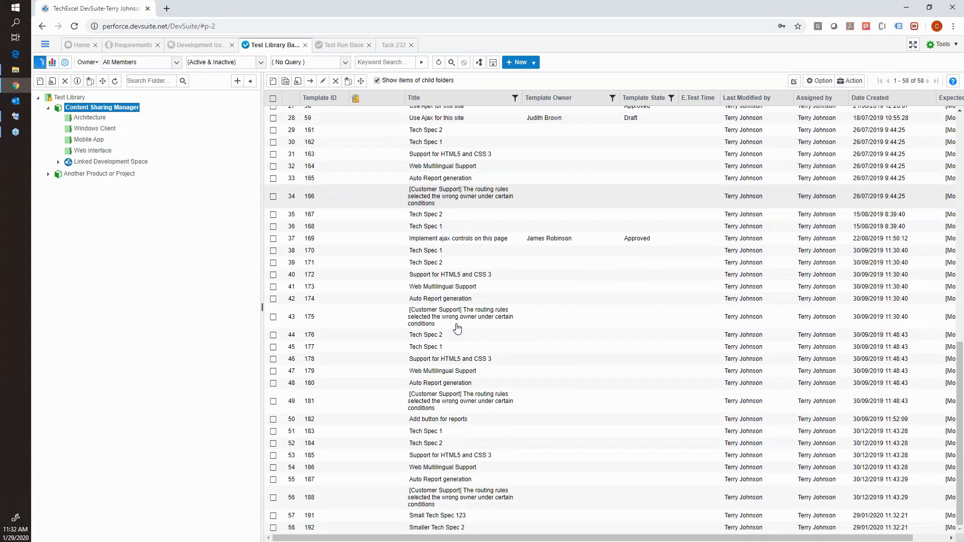
double_click(437, 517)
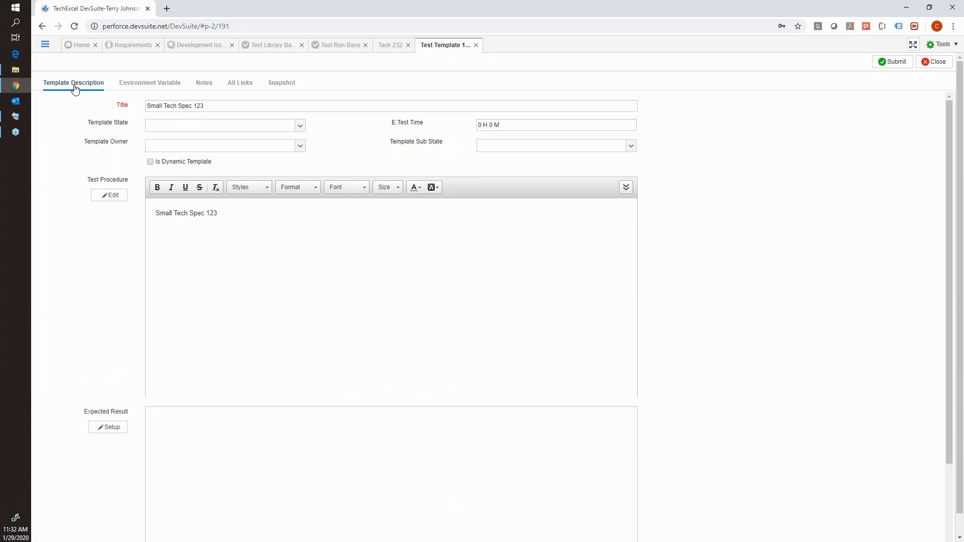
left_click(154, 128)
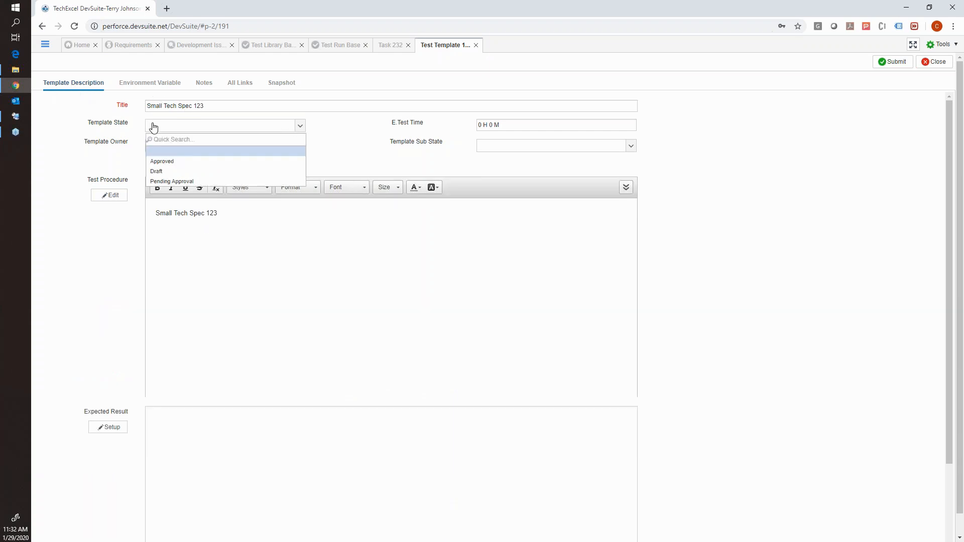
left_click(188, 162)
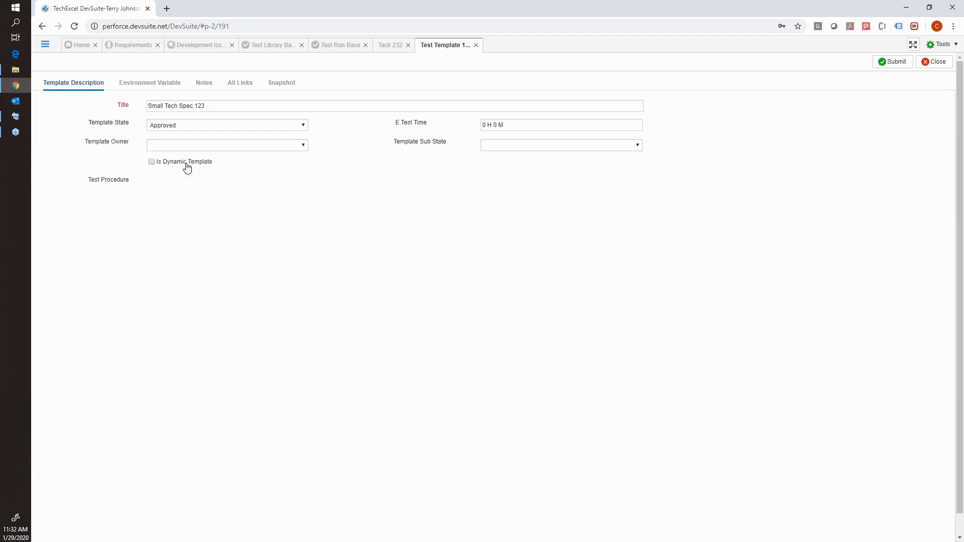
left_click(216, 130)
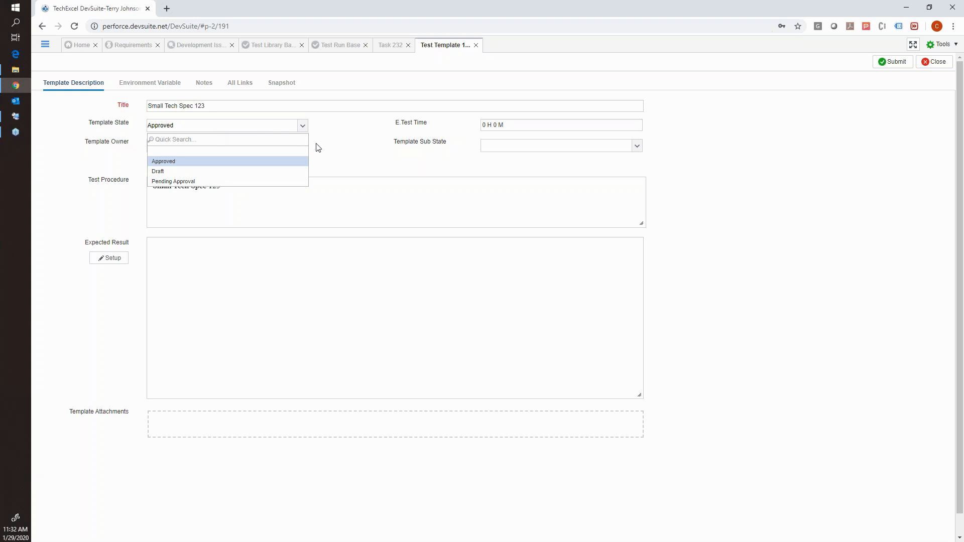
left_click(318, 148)
left_click(221, 151)
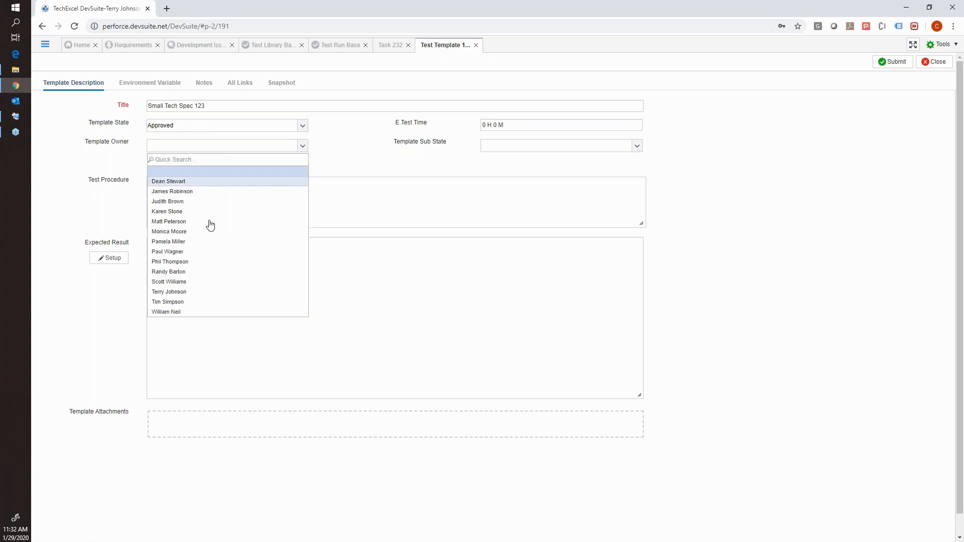
left_click(205, 292)
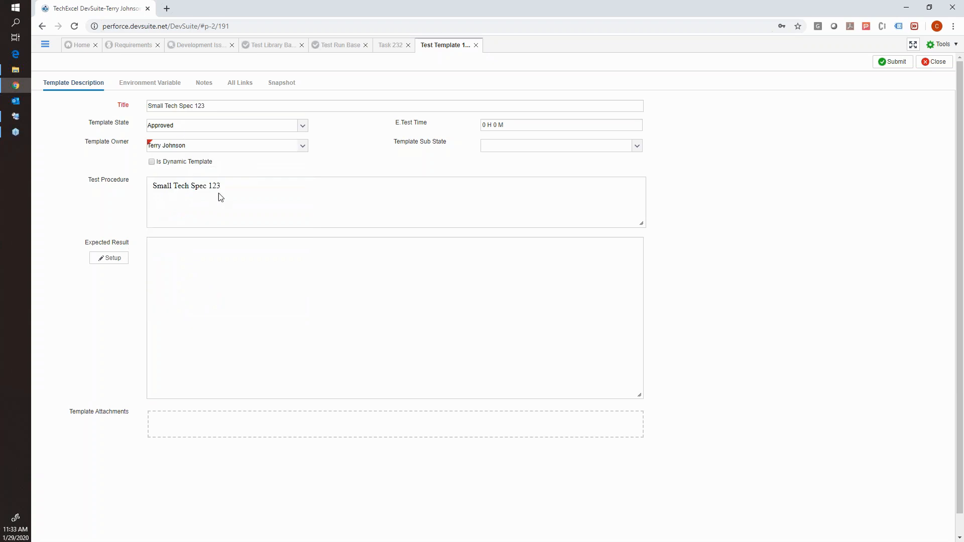
Try to edit the Test Procedure text and the Expected Result setup while the template is in the Approved state.
left_click_drag(222, 187, 154, 189)
left_click(232, 188)
key("ctrl+a")
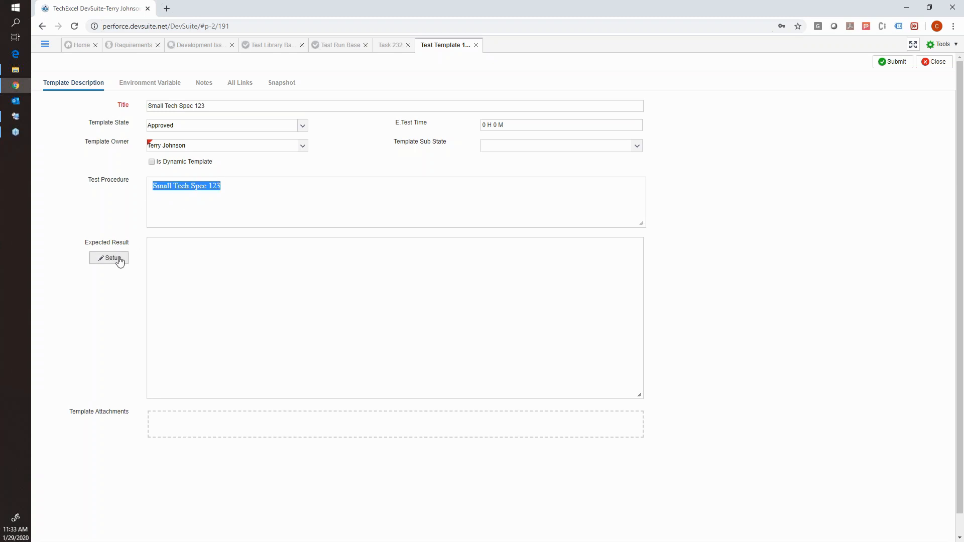
left_click(119, 259)
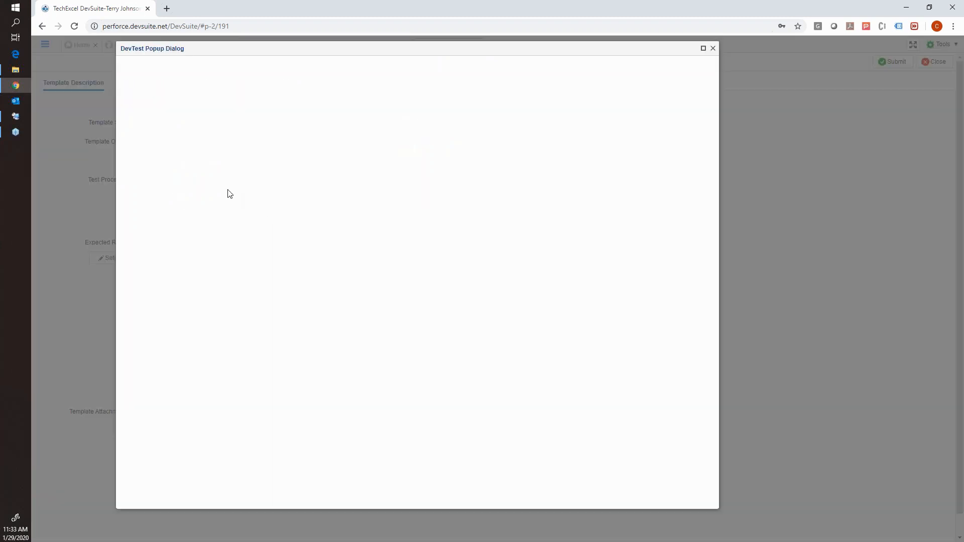
left_click(714, 50)
left_click_drag(222, 186, 129, 190)
left_click(206, 191)
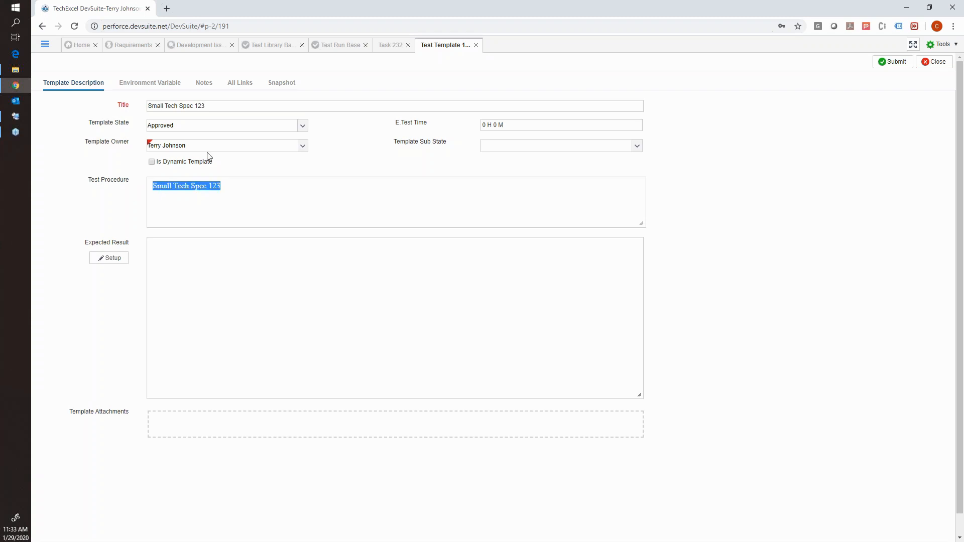
Set the Template State to Draft and replace the Test Procedure text with "This is my test procedure, follow these steps.".
left_click(186, 127)
left_click(172, 171)
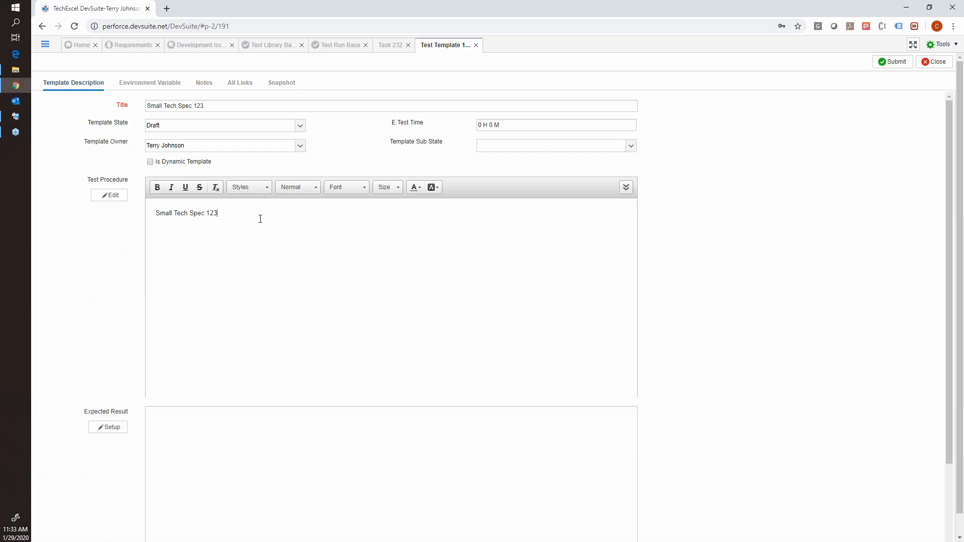
key("ctrl+a")
type("This is my test procedure, follow these steps.")
Set up the Expected Result with No Verification Point and the text "This is what I expect".
left_click(113, 428)
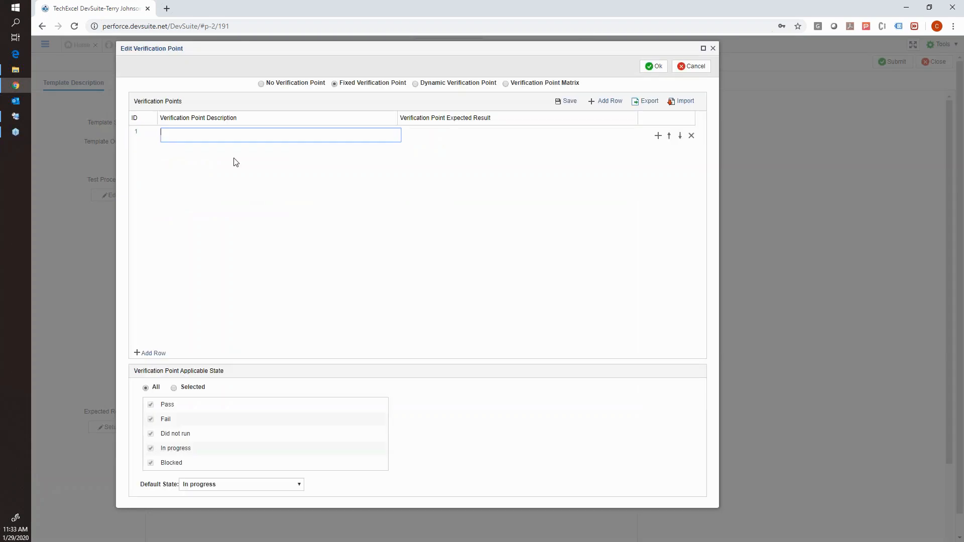
left_click(261, 85)
left_click(245, 144)
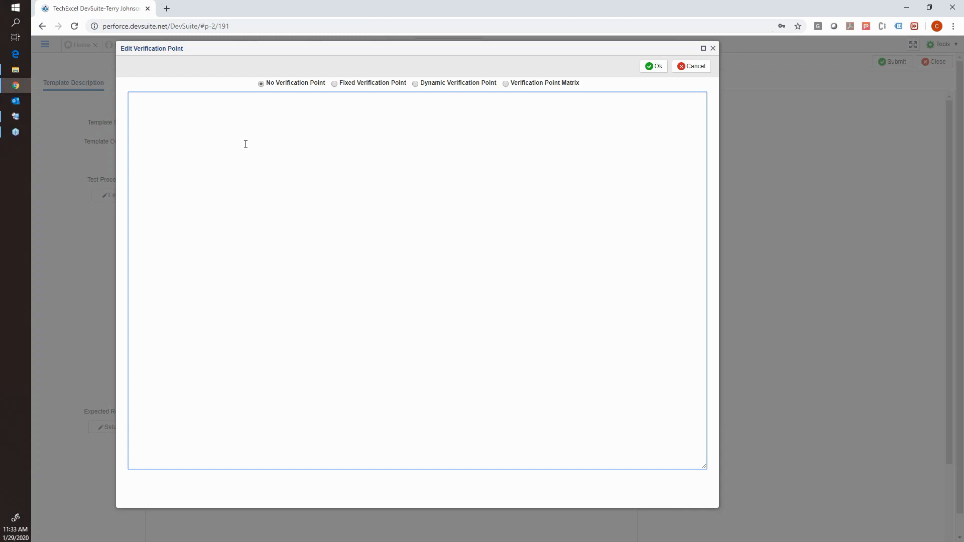
type("This is what I expect")
left_click(652, 67)
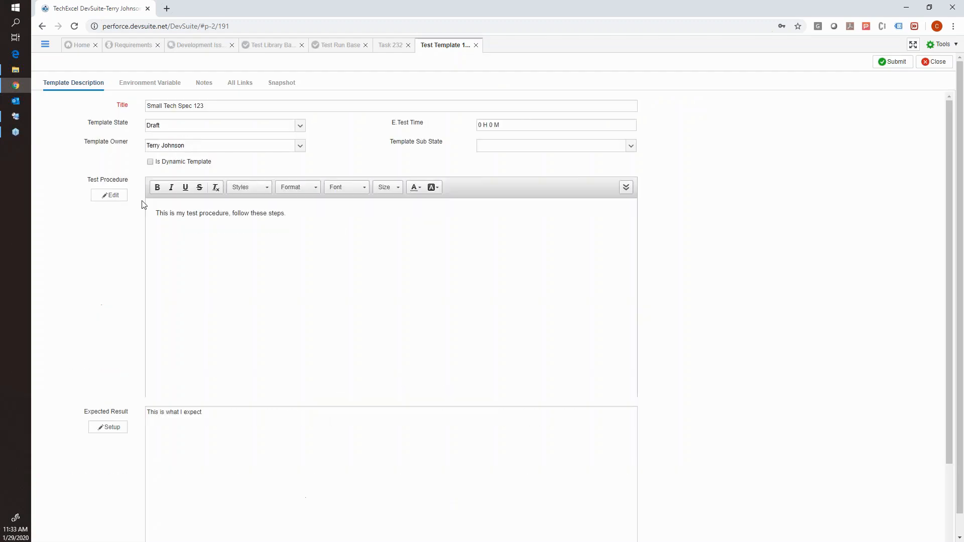
left_click_drag(202, 412, 147, 412)
Set the Small Tech Spec 123 template's state to Approved and submit the template.
left_click(206, 127)
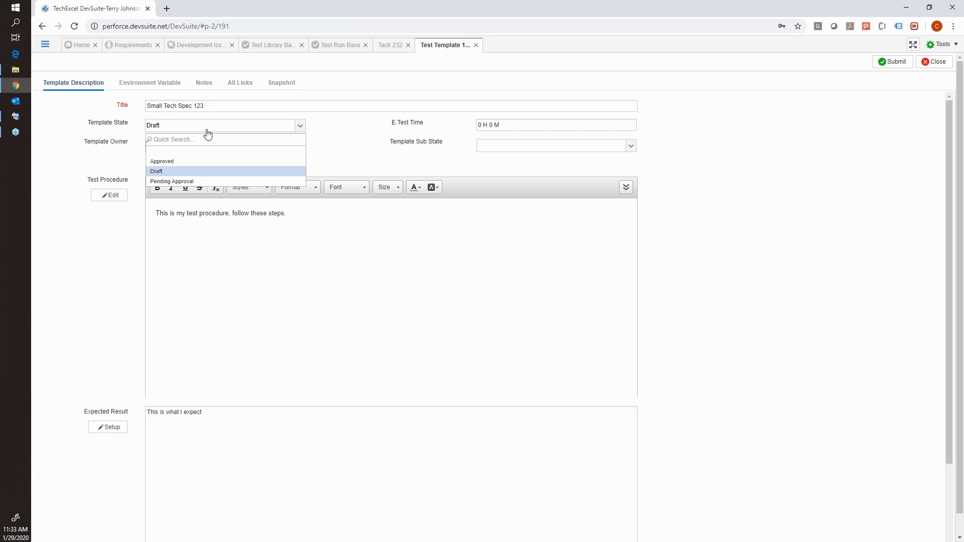
left_click(189, 160)
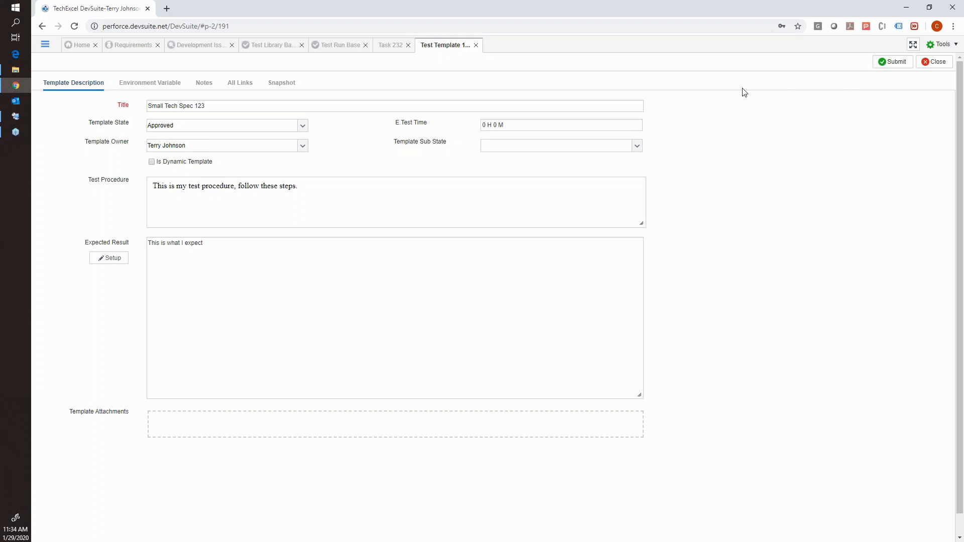
left_click(885, 63)
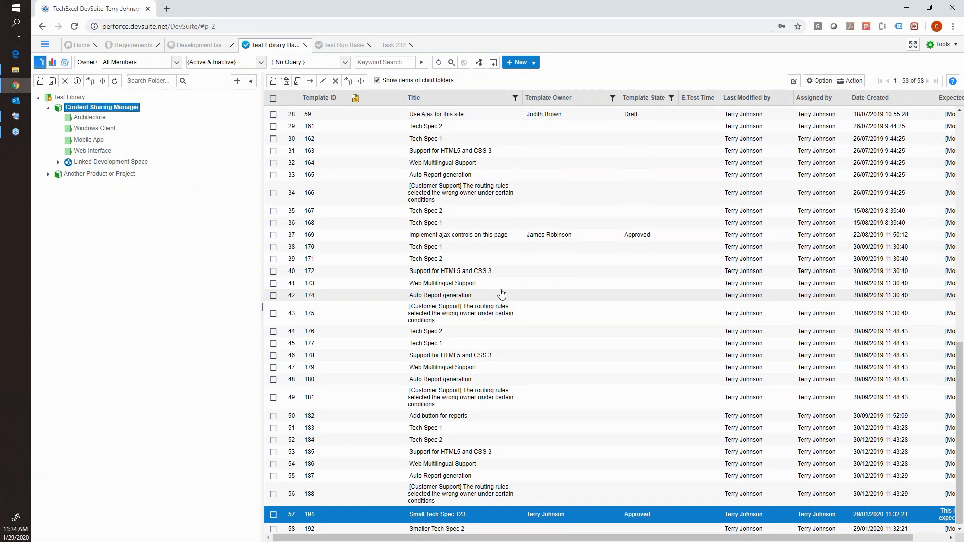
Open the Smaller Tech Spec 2 template, set its Template State to Draft and assign a Template Owner.
left_click(454, 527)
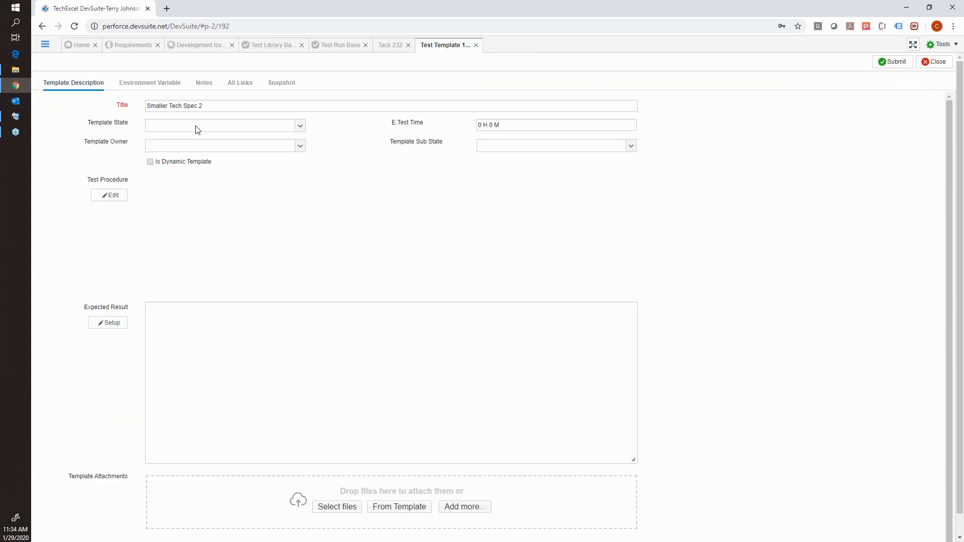
left_click(197, 128)
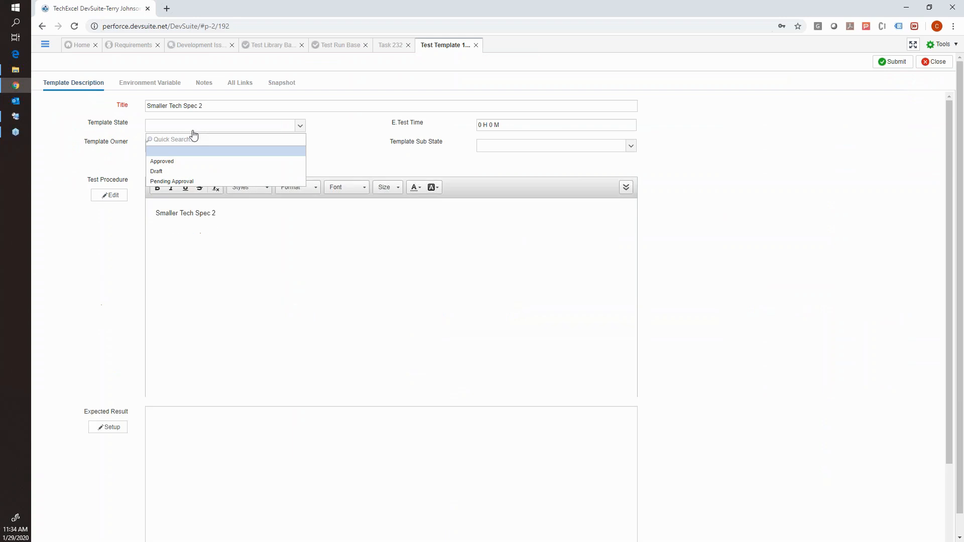
left_click(180, 173)
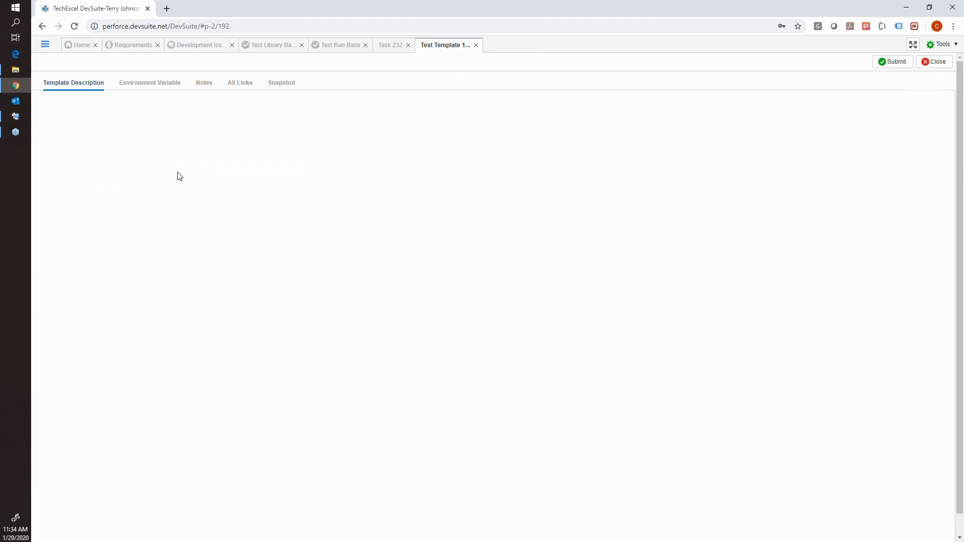
left_click(186, 151)
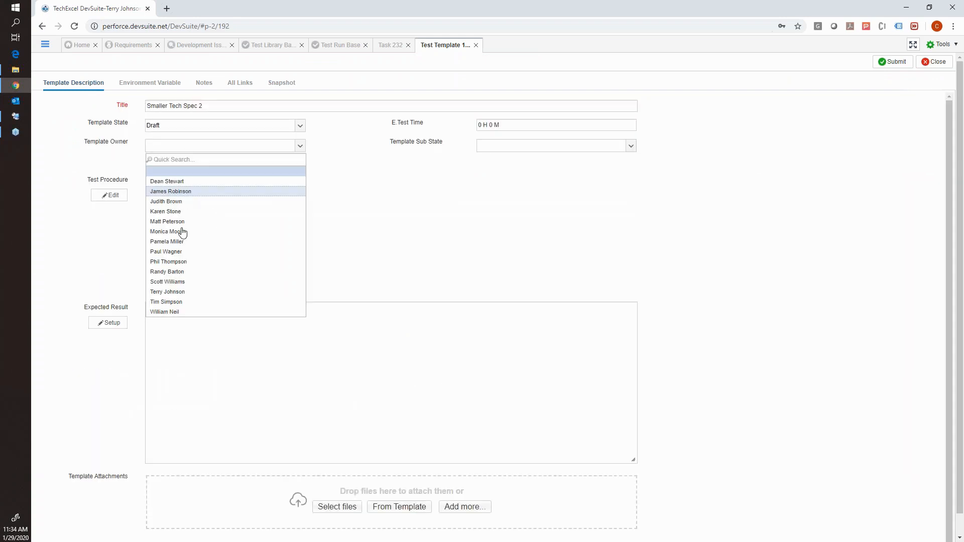
left_click(179, 292)
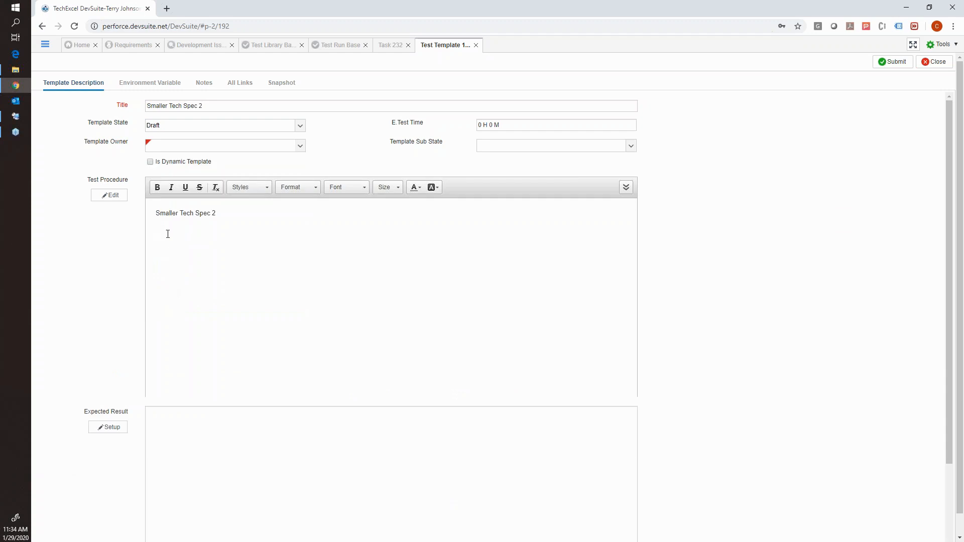
left_click_drag(217, 213, 156, 219)
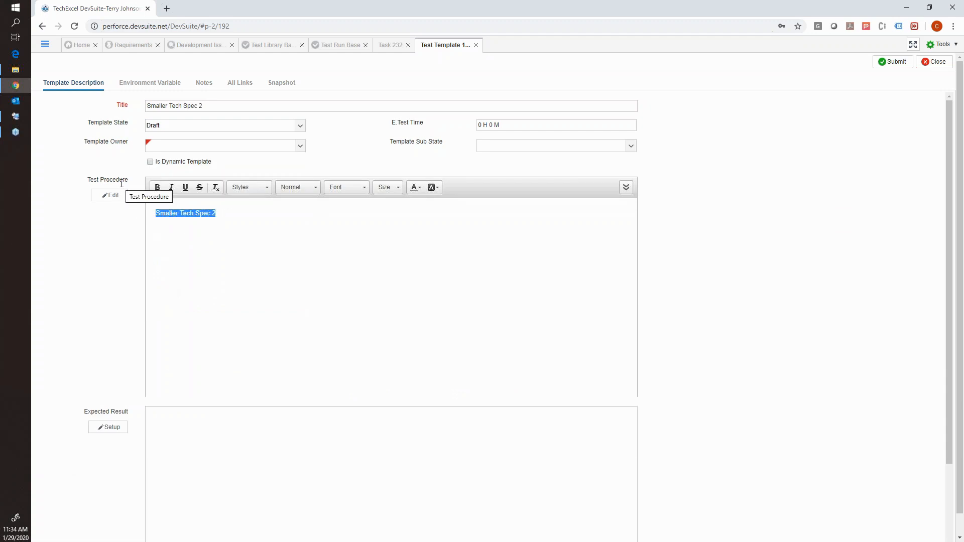
left_click_drag(129, 181, 87, 180)
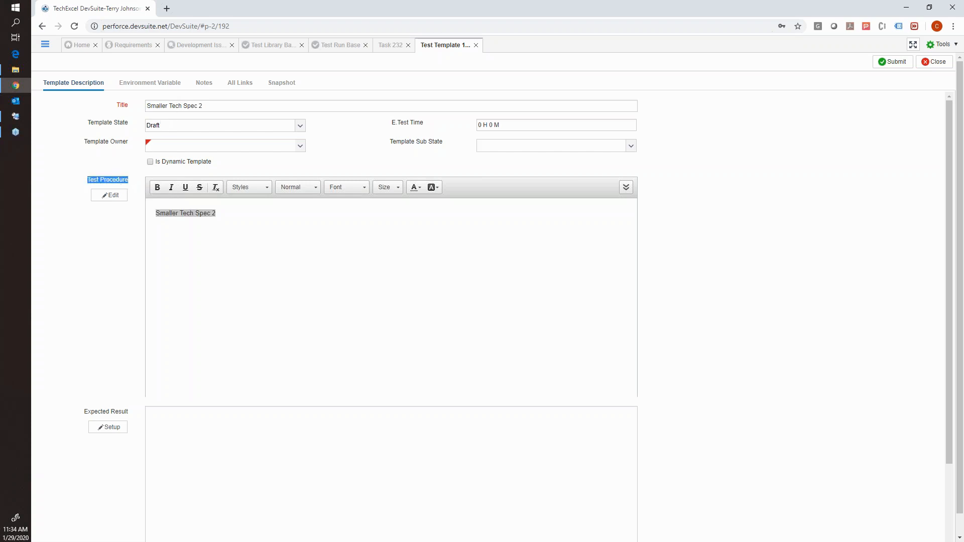
Add a fixed verification point to the Expected Result, described as "Step 1 Do this" with the expected result "He jumps".
left_click(111, 426)
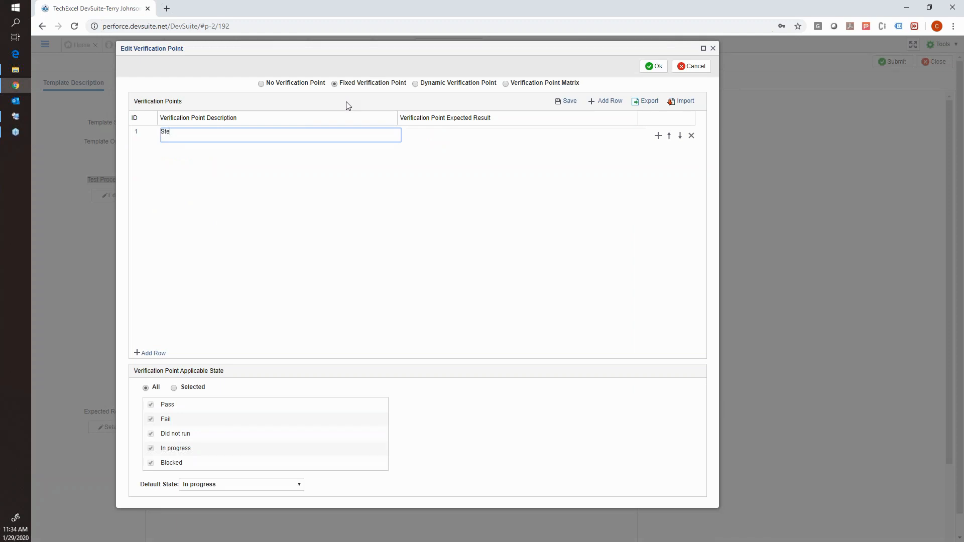
type("p 1 Do thid")
left_click(419, 137)
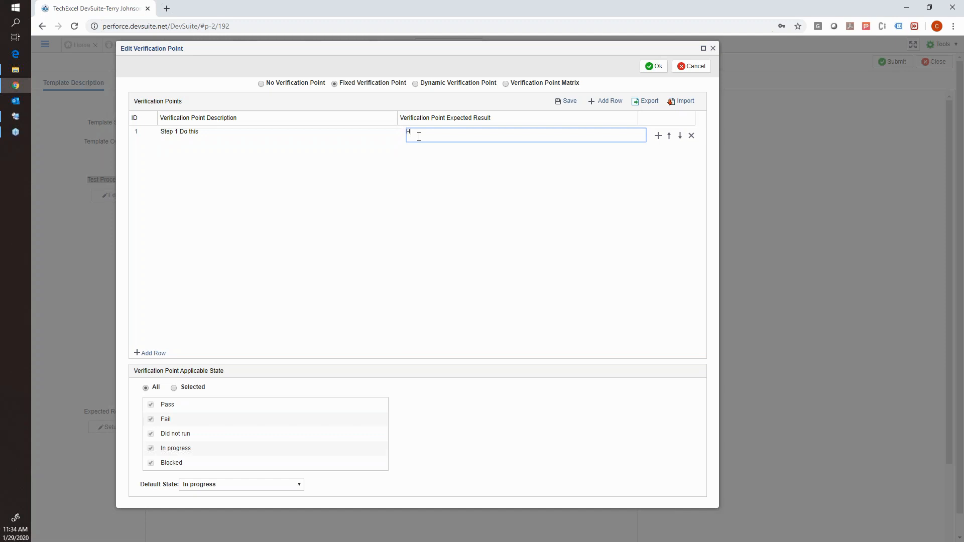
type("He jumps")
Add a second verification point, "Step 2 Do that" with the expected result "He flies", and accept the verification points.
left_click(608, 101)
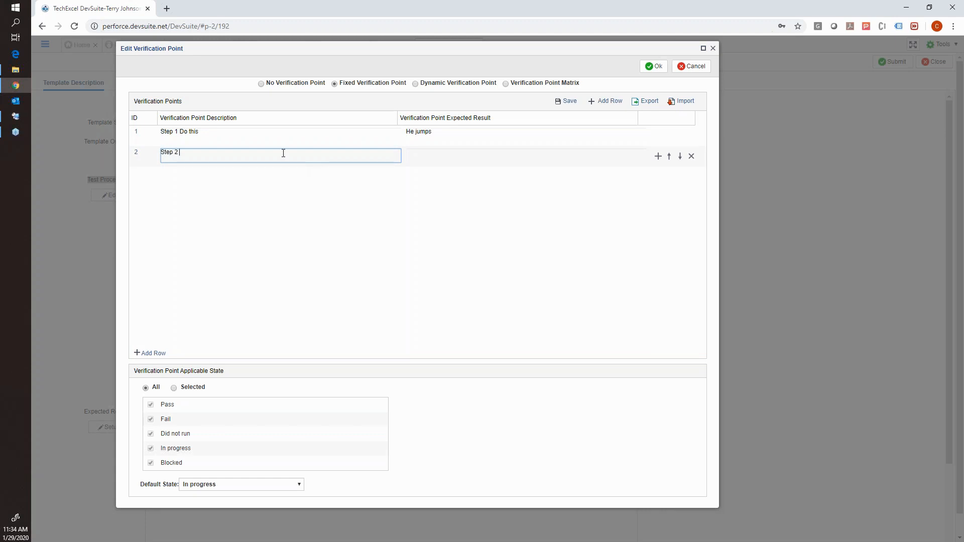
type("Step 2 Do that")
left_click(434, 157)
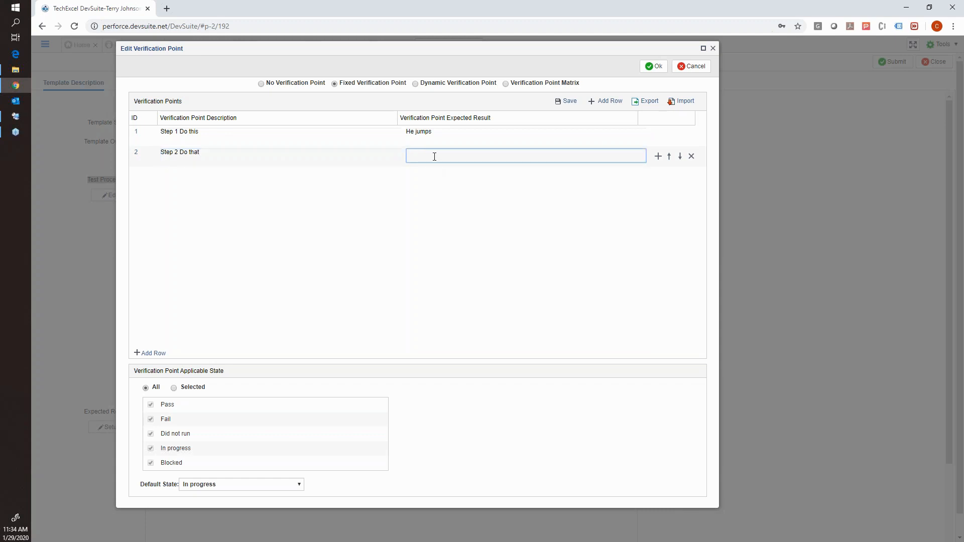
type("He fil")
left_click(654, 67)
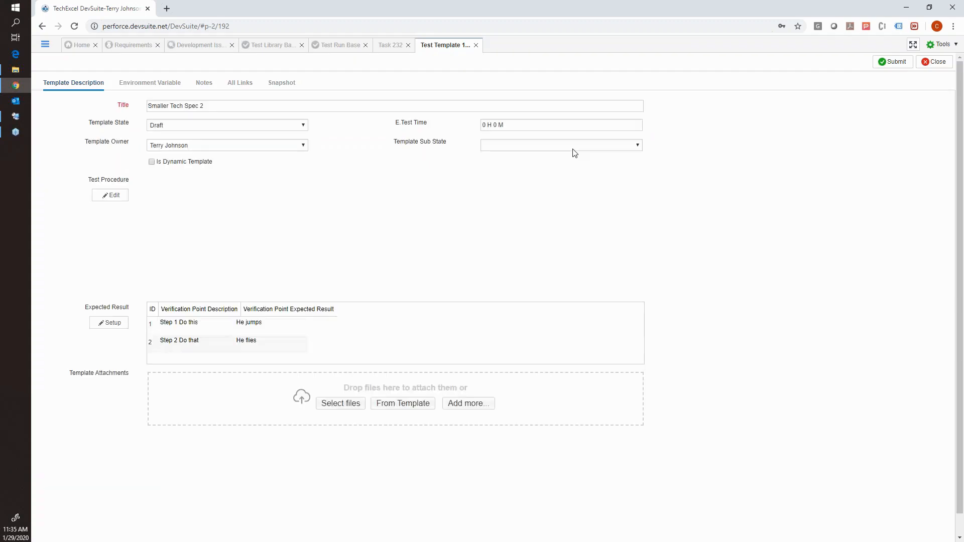
Set the Template State of the Smaller Tech Spec 2 template to Approved.
left_click(282, 126)
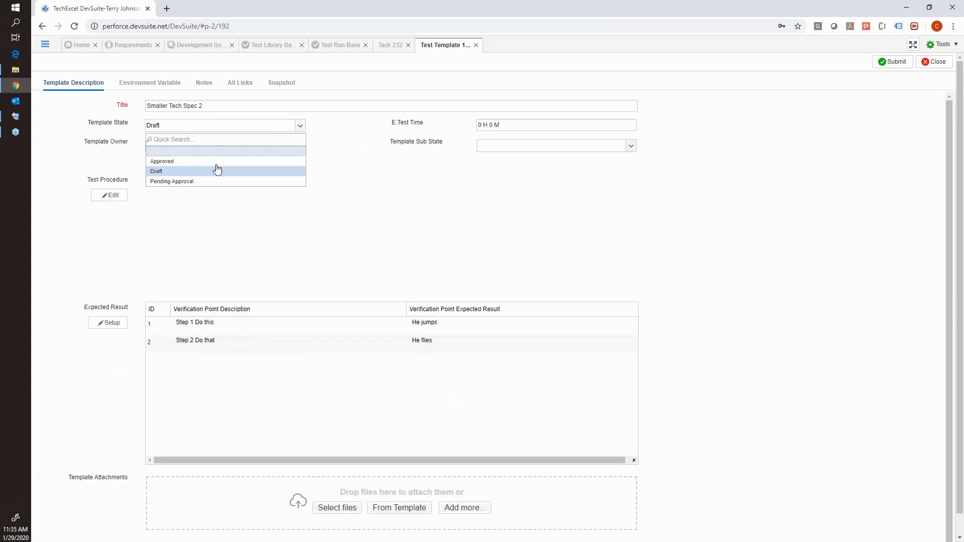
left_click(227, 129)
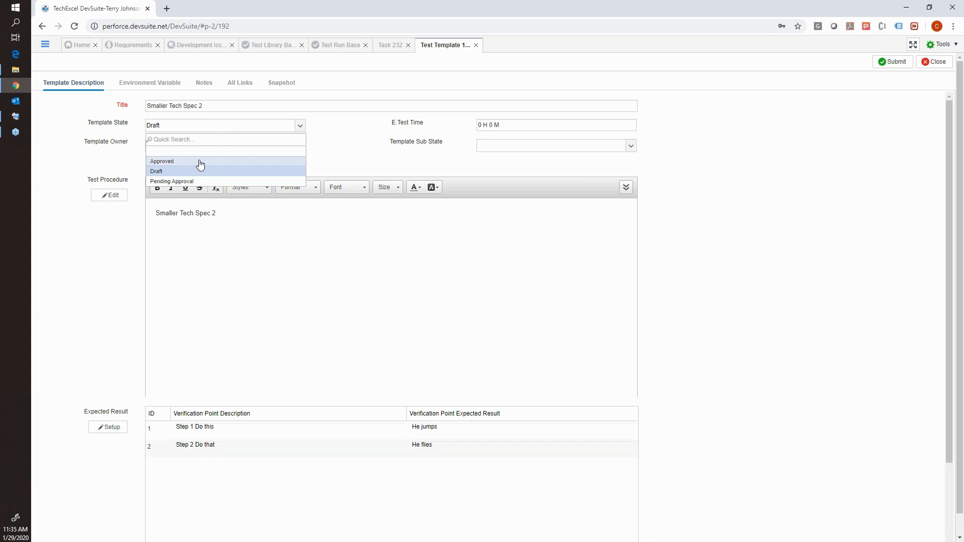
left_click(201, 162)
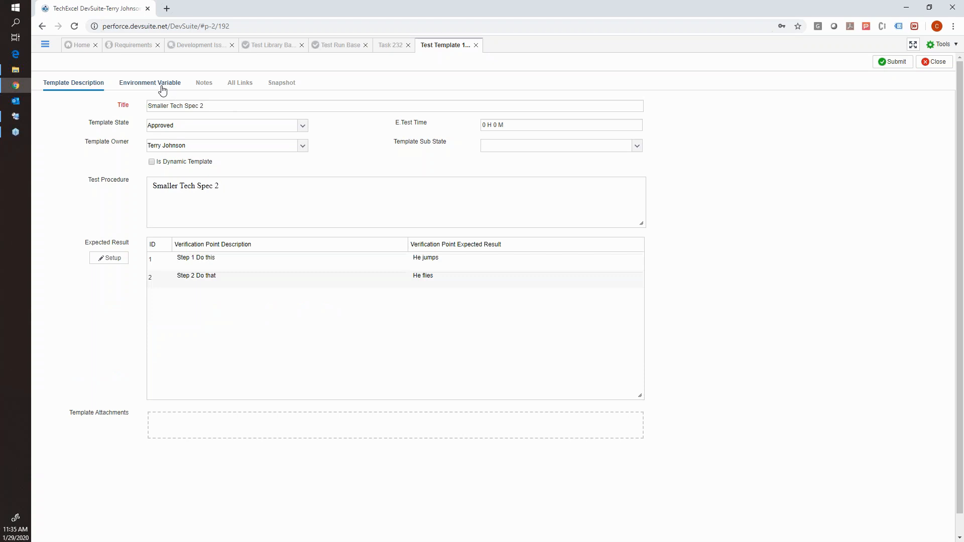
Review the template's Platform, Browser and Game Console environment variable values, and submit the template.
left_click(169, 86)
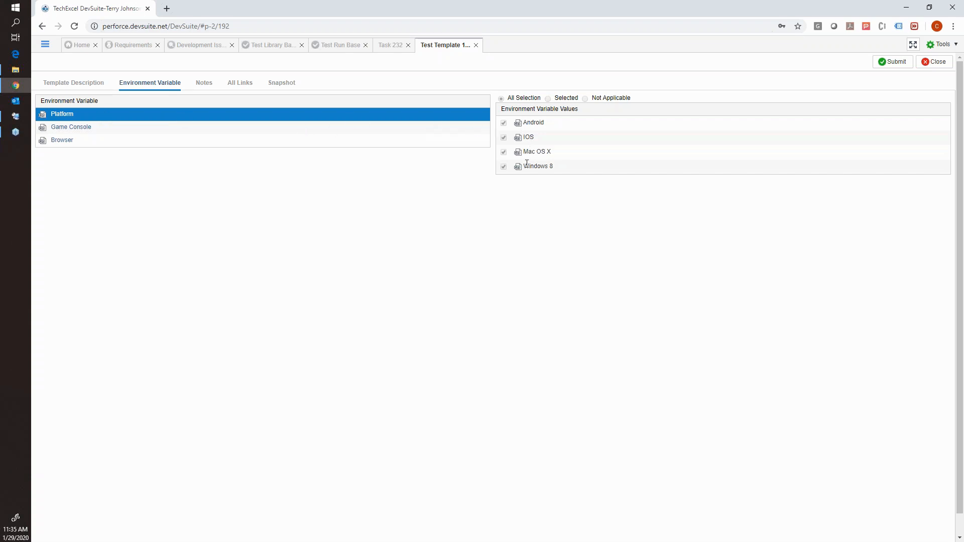
left_click(68, 142)
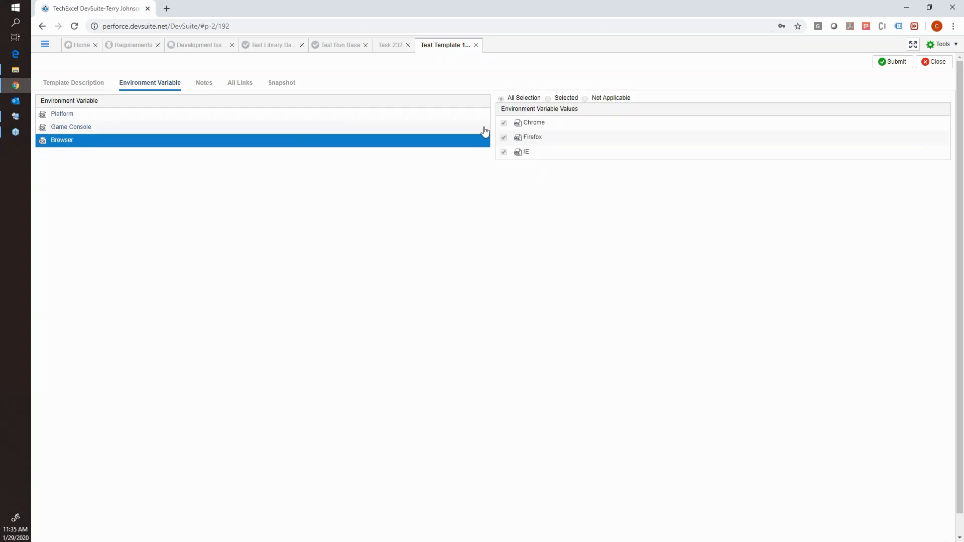
left_click(94, 130)
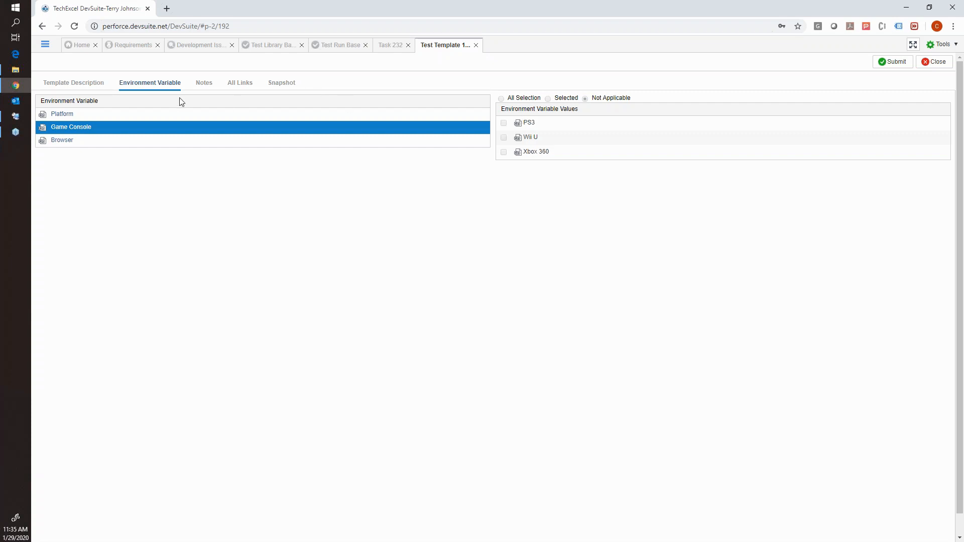
left_click(68, 115)
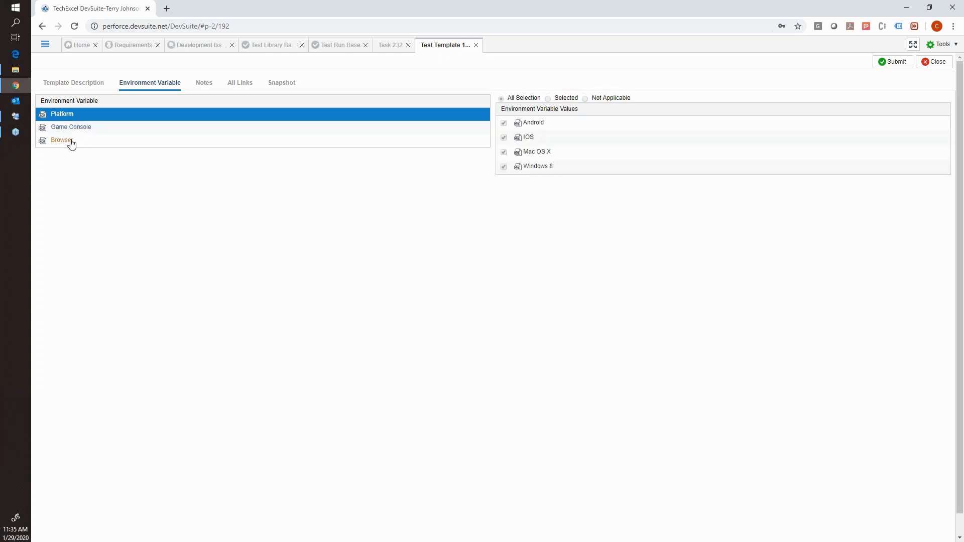
left_click(71, 142)
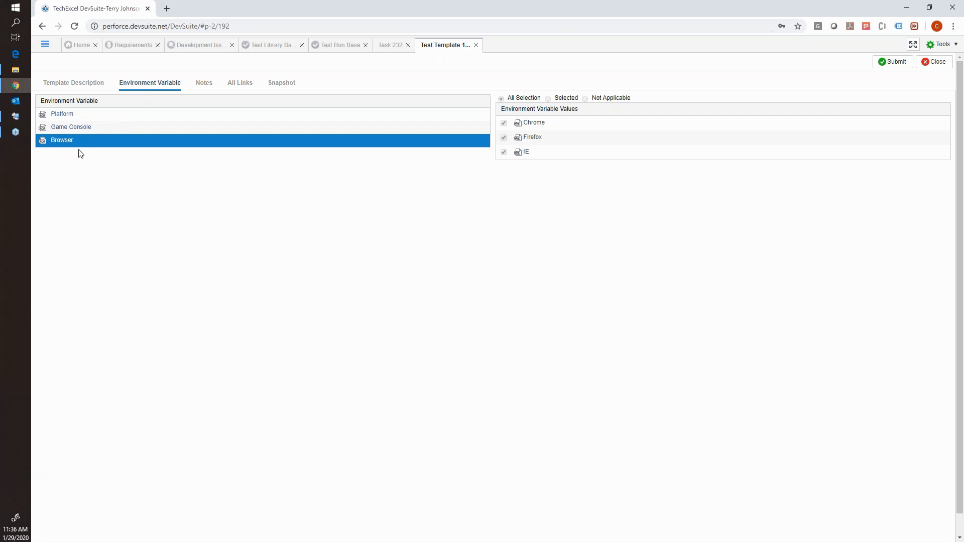
left_click(879, 65)
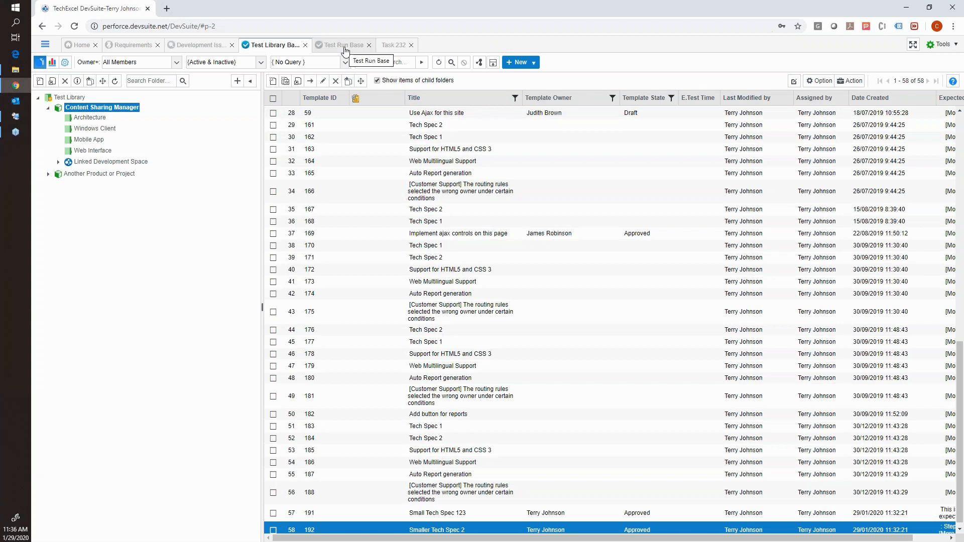
In Test Run Base, start a new release under the Content Sharing Manager product and title it "Release 4.0".
left_click(46, 49)
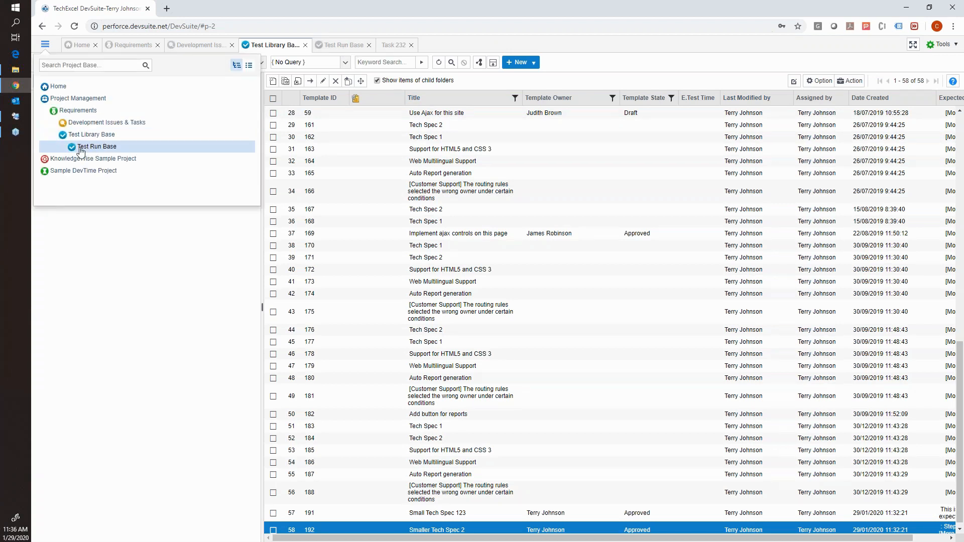
left_click(344, 48)
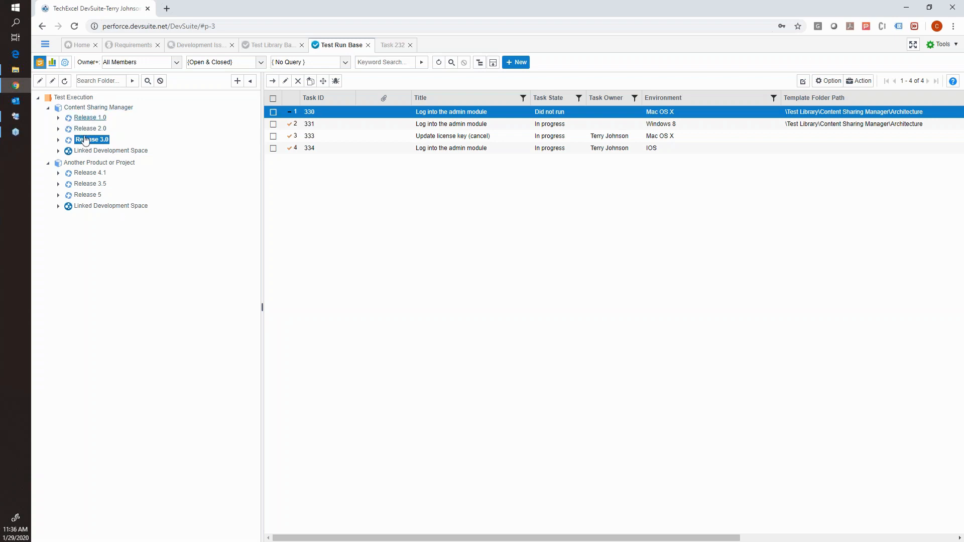
right_click(99, 110)
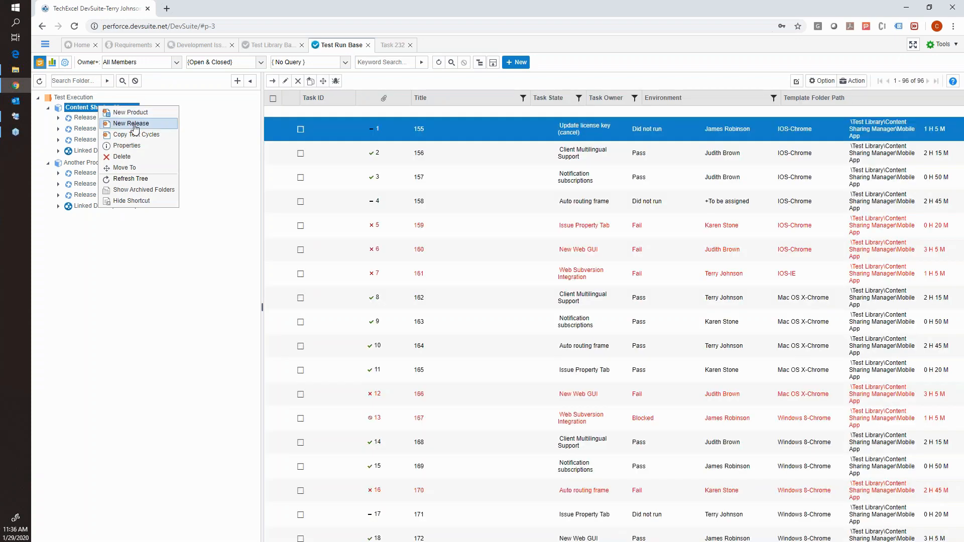
left_click(135, 124)
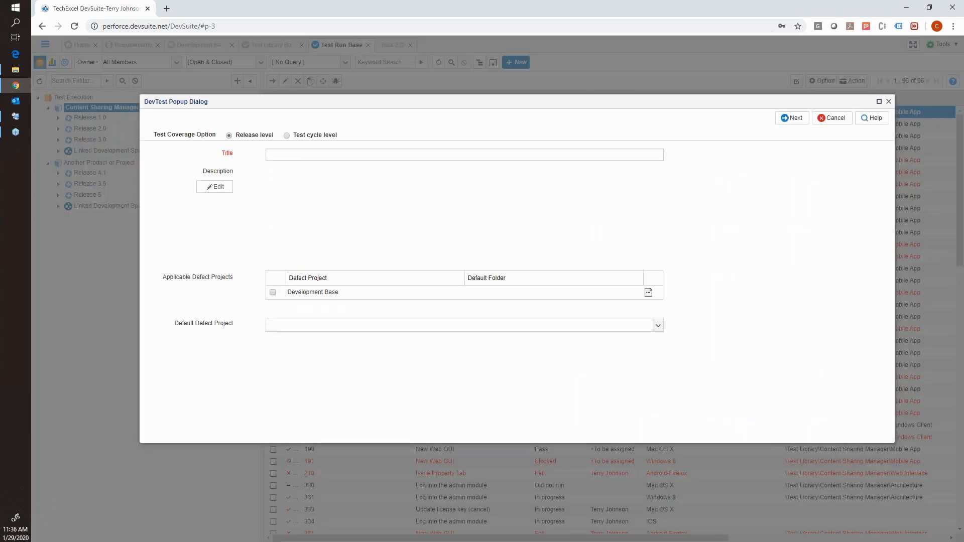
left_click(303, 152)
type("Release 4.0")
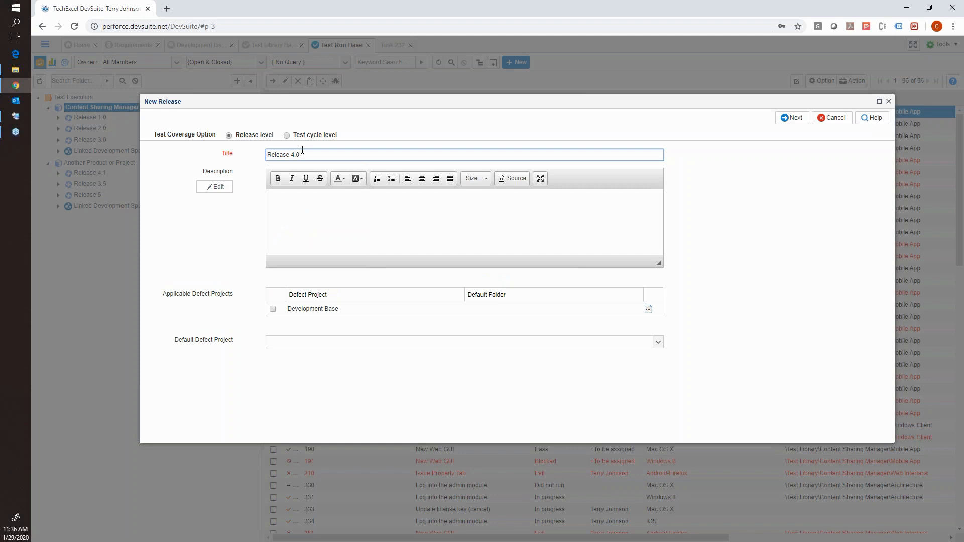
Make Development Base an applicable defect project and the default defect project of the release, and continue to the team selection.
left_click(295, 228)
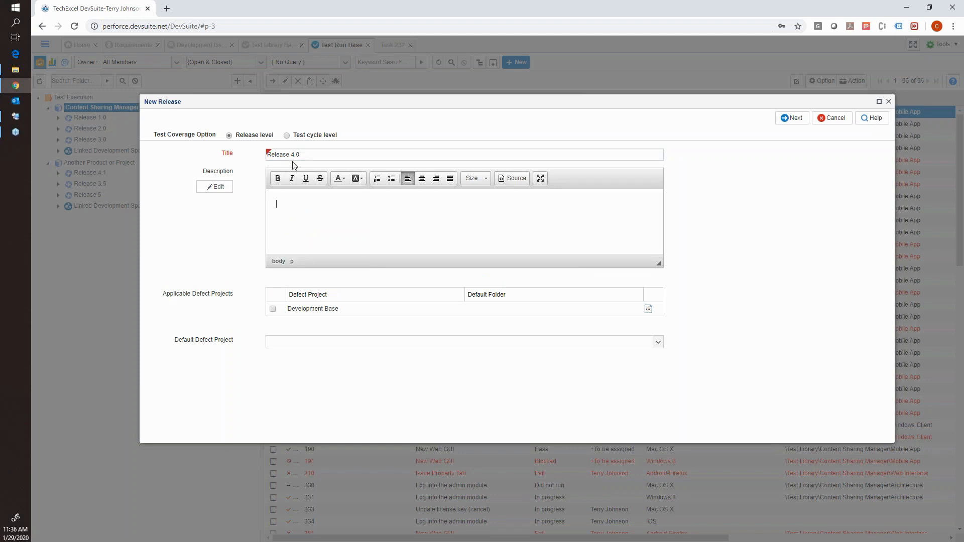
left_click(273, 309)
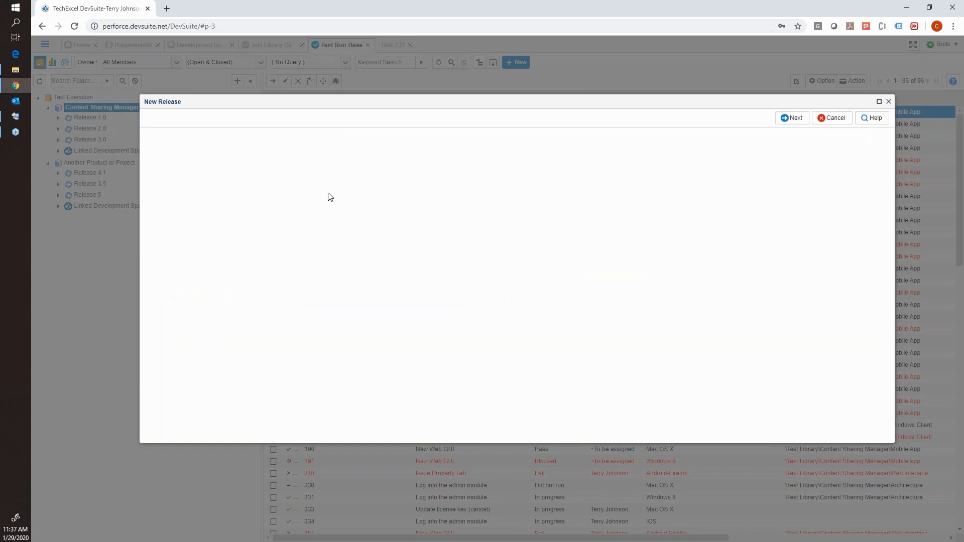
left_click(374, 343)
left_click(314, 387)
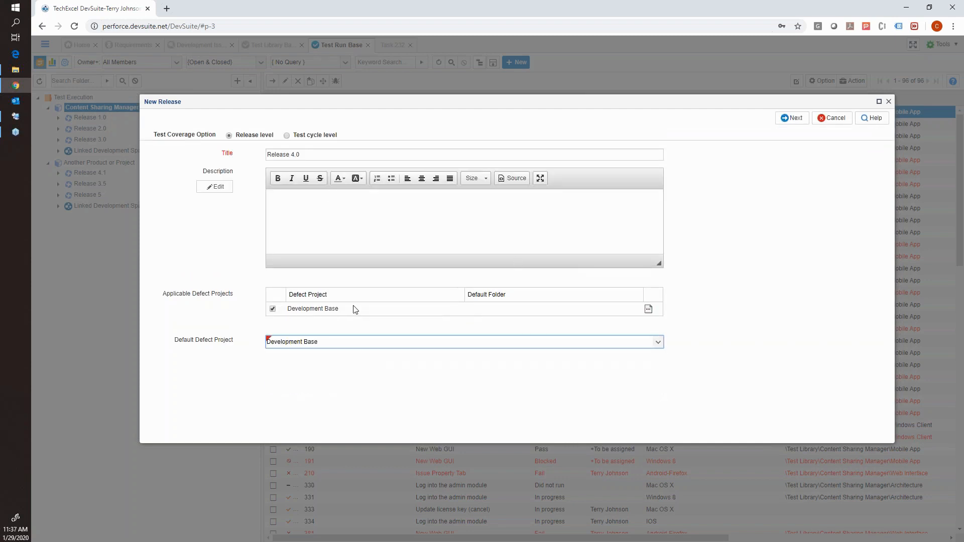
left_click(796, 119)
Include all members in the group, set the Default Task Owner to "+To be assigned", and continue to the environment settings.
left_click(542, 159)
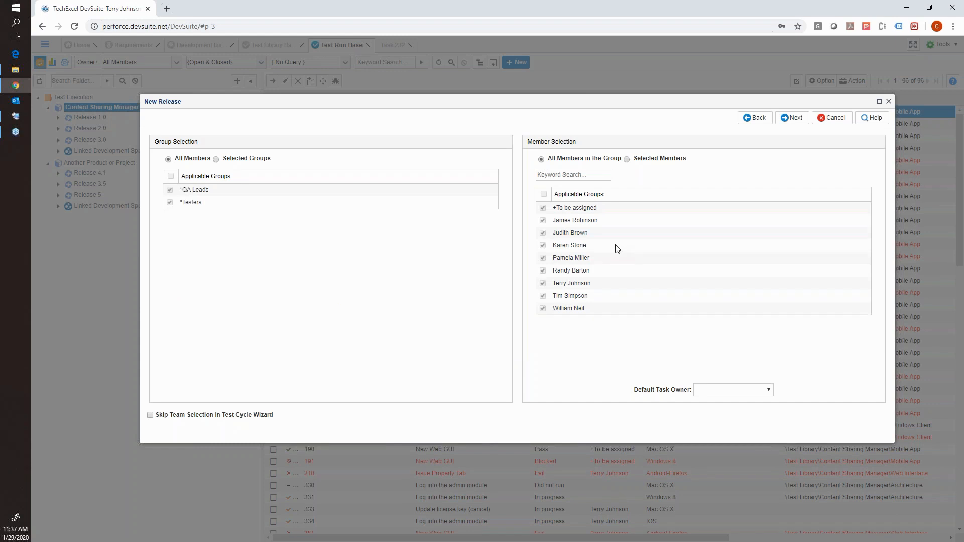
left_click(705, 390)
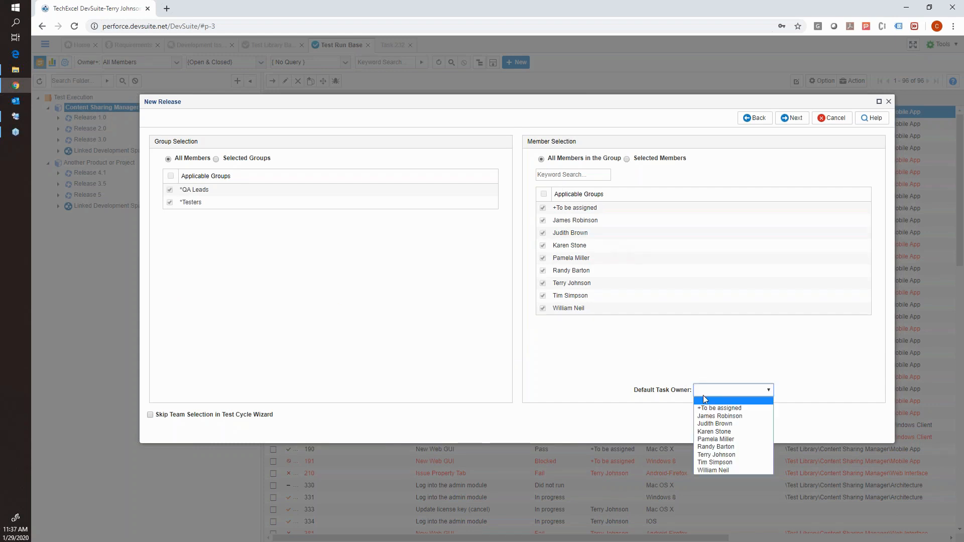
left_click(704, 404)
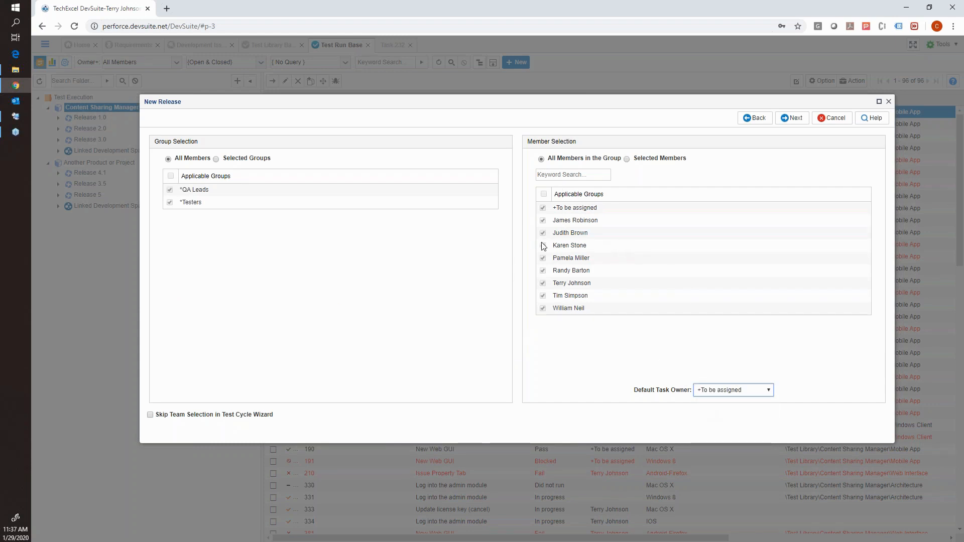
left_click(793, 119)
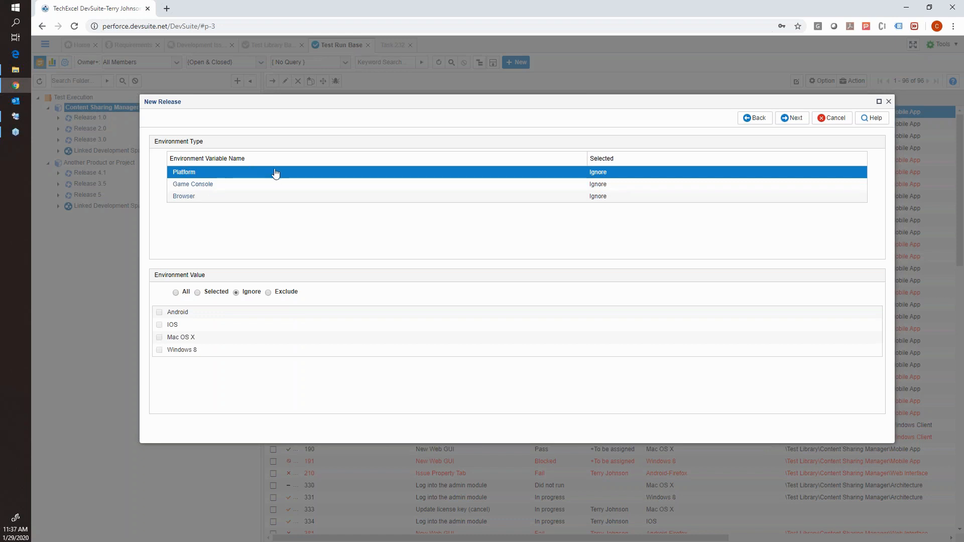
Set the Platform and Browser environment variables to All, keep Game Console on Ignore, and continue to the environment permutations.
left_click(175, 293)
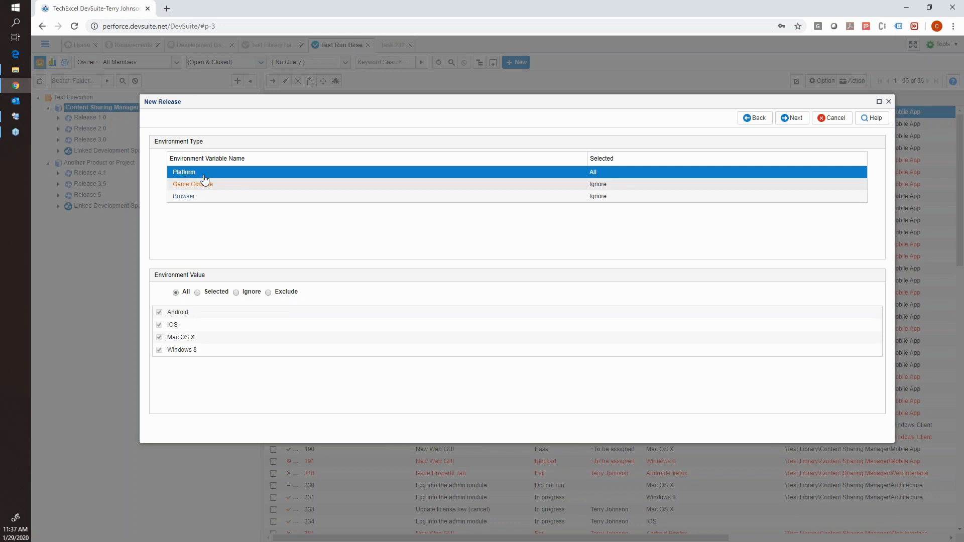
left_click(182, 197)
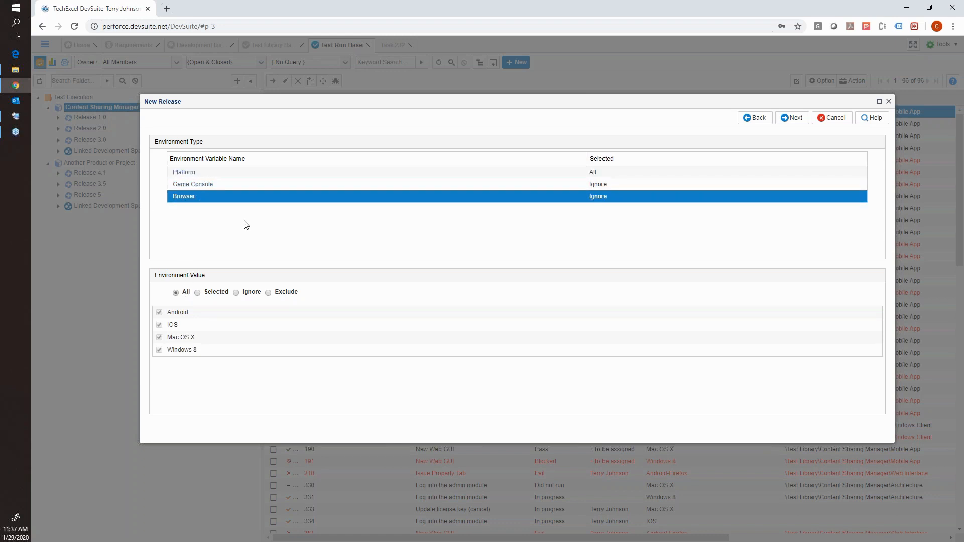
left_click(176, 293)
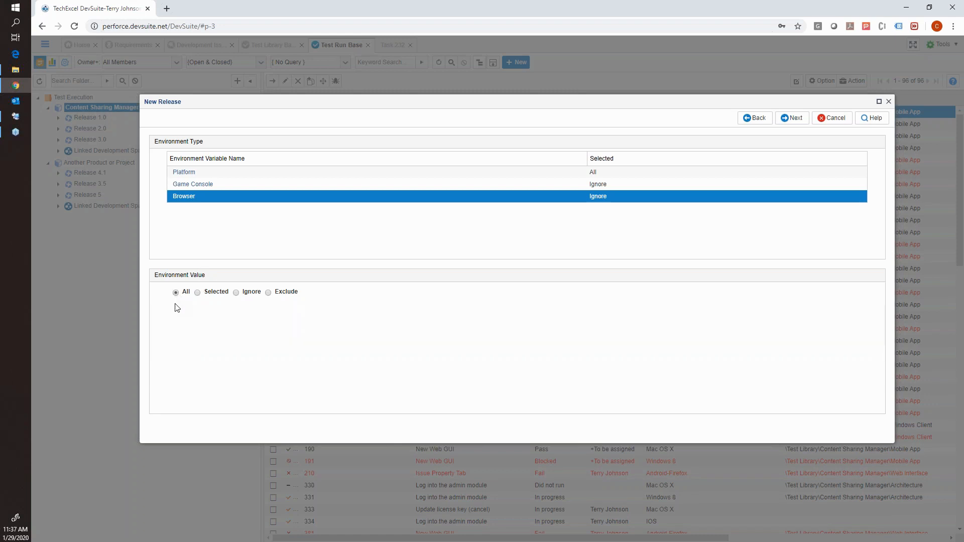
left_click(197, 184)
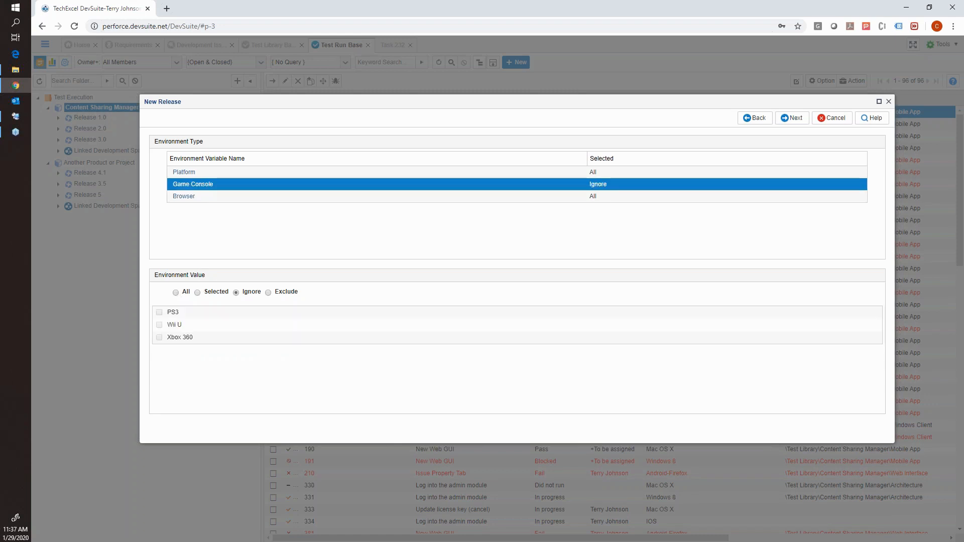
left_click(791, 120)
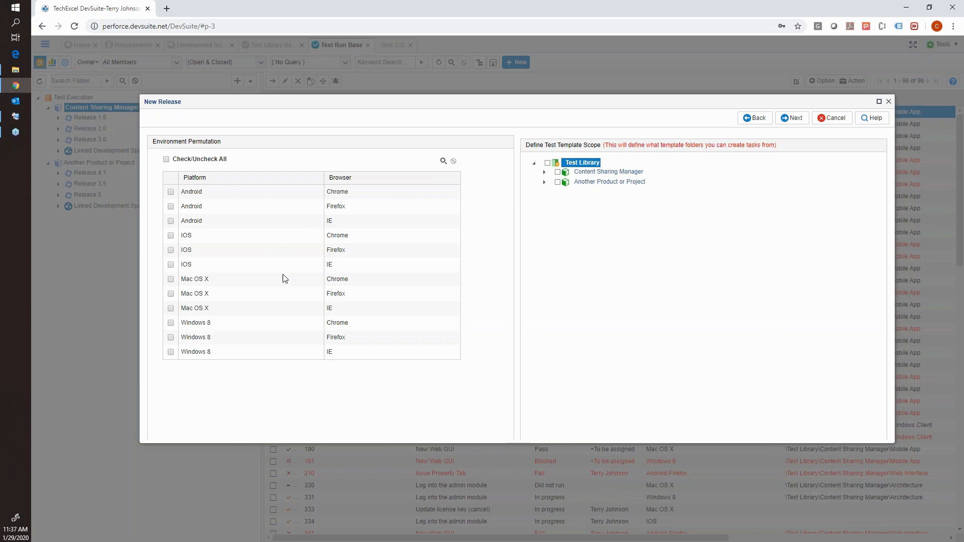
Include all environment permutations, add the Content Sharing Manager folder with its subfolders to the template scope, and continue.
left_click(544, 172)
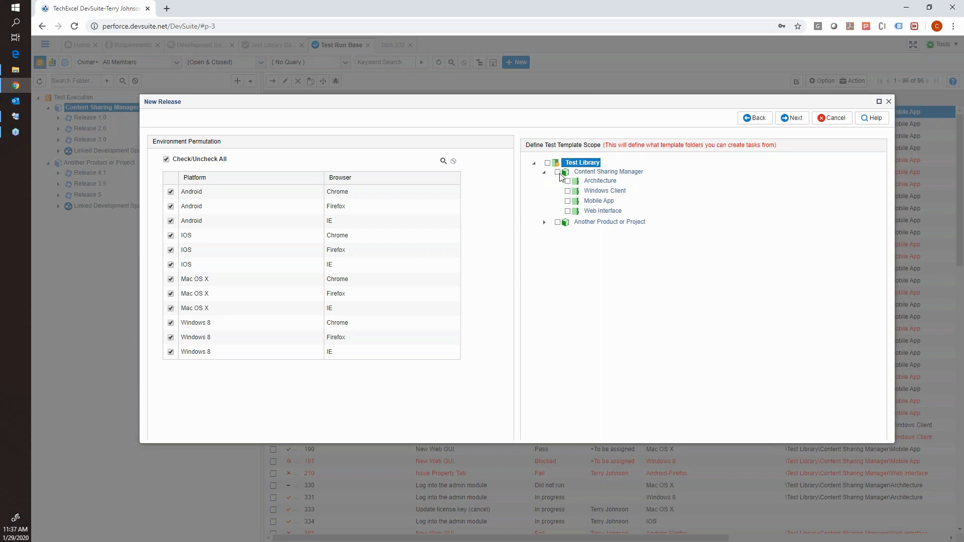
left_click(558, 173)
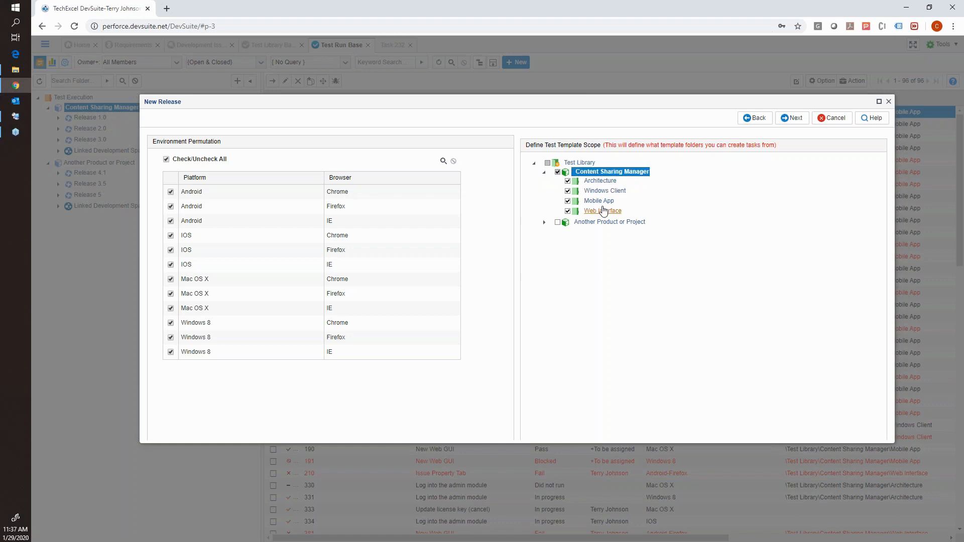
left_click(792, 119)
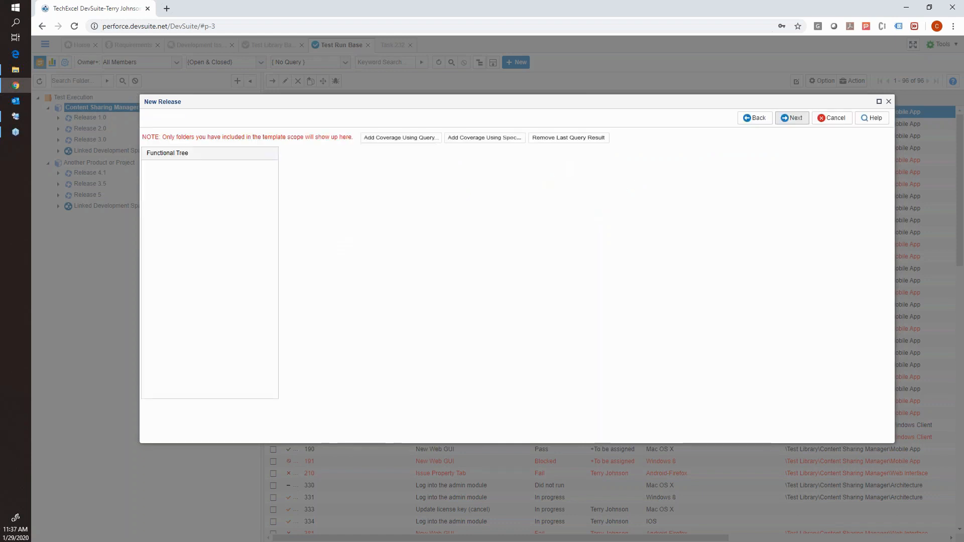
Add all templates of the Content Sharing Manager folder to the release's test coverage and finish creating the release.
left_click(174, 180)
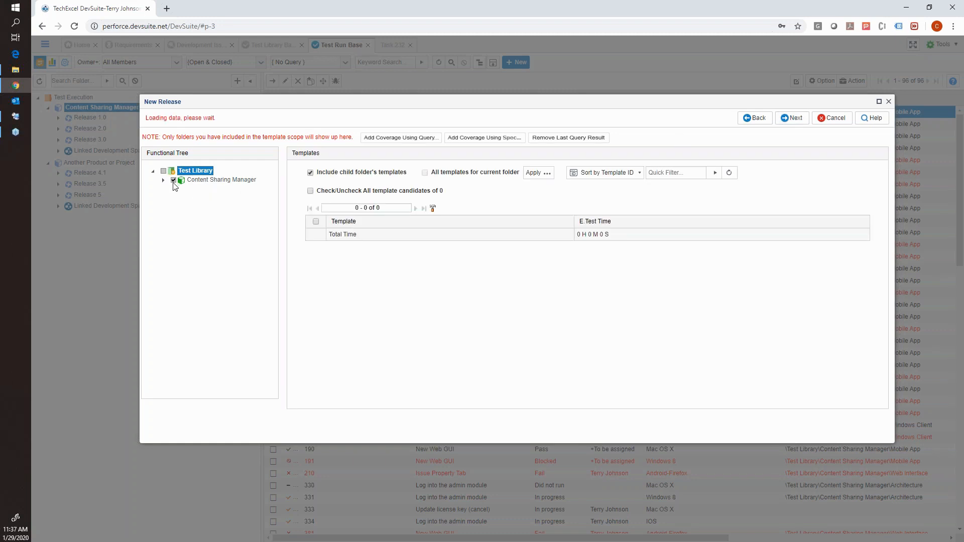
left_click(163, 180)
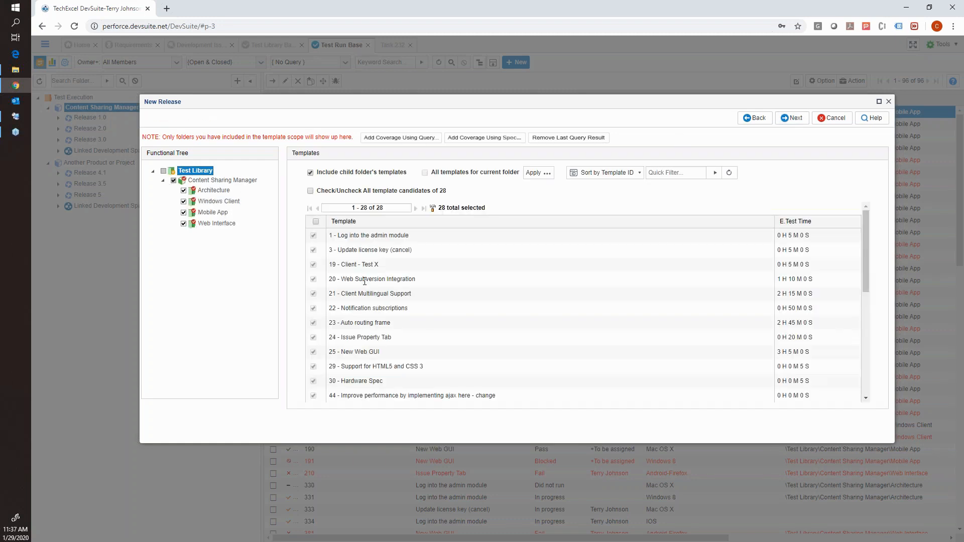
scroll(363, 268, "down", 4)
scroll(368, 256, "up", 3)
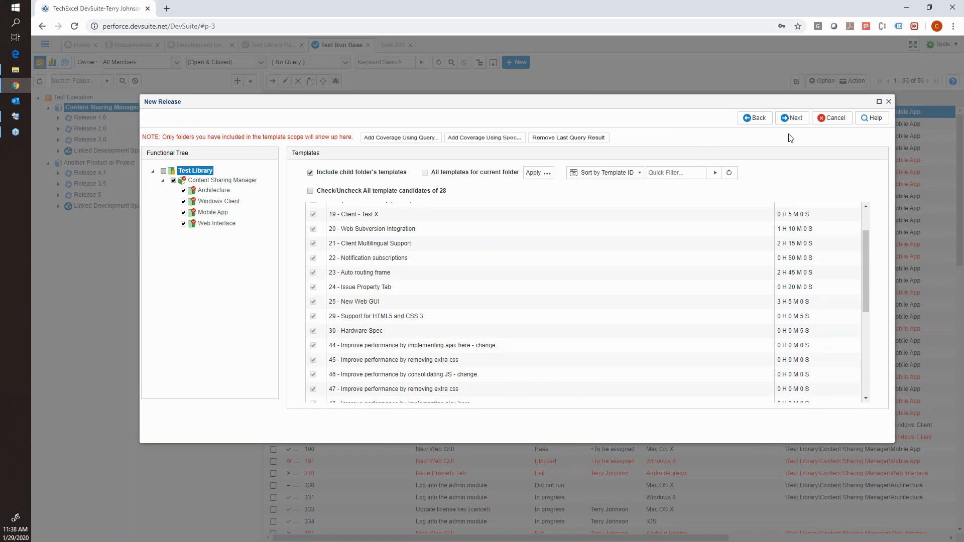
left_click(792, 119)
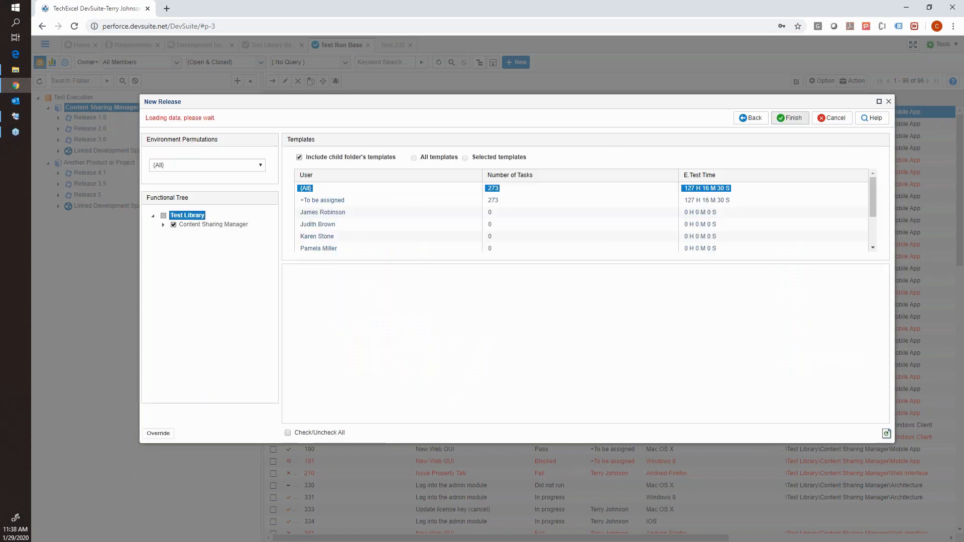
left_click(794, 122)
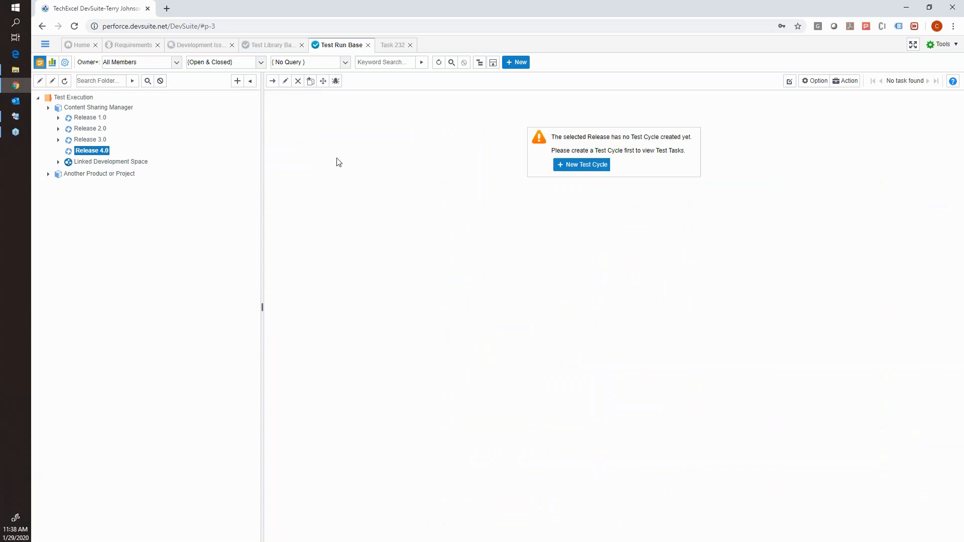
Start a new test cycle under Release 4.0, title it "Test Cycle 1", and continue to the member selection.
right_click(110, 151)
left_click(135, 169)
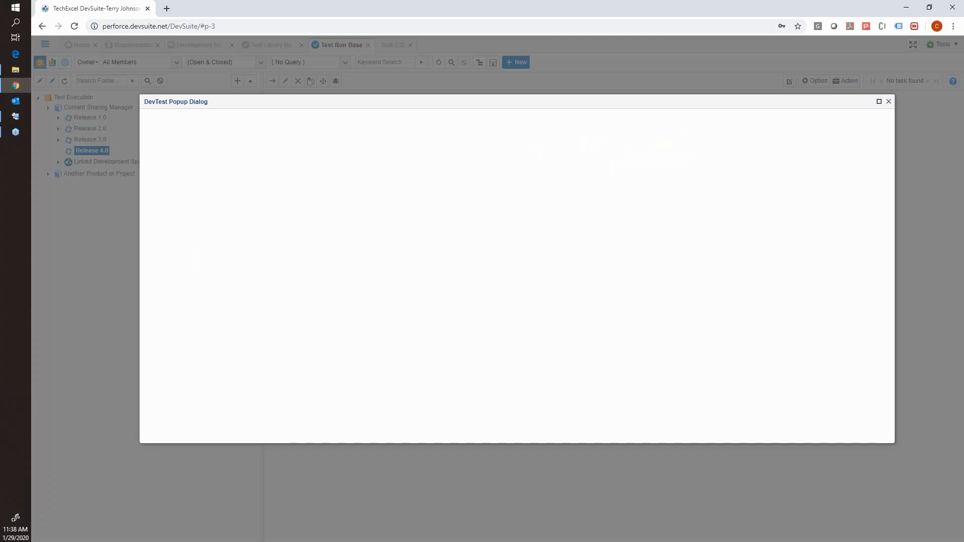
left_click(255, 143)
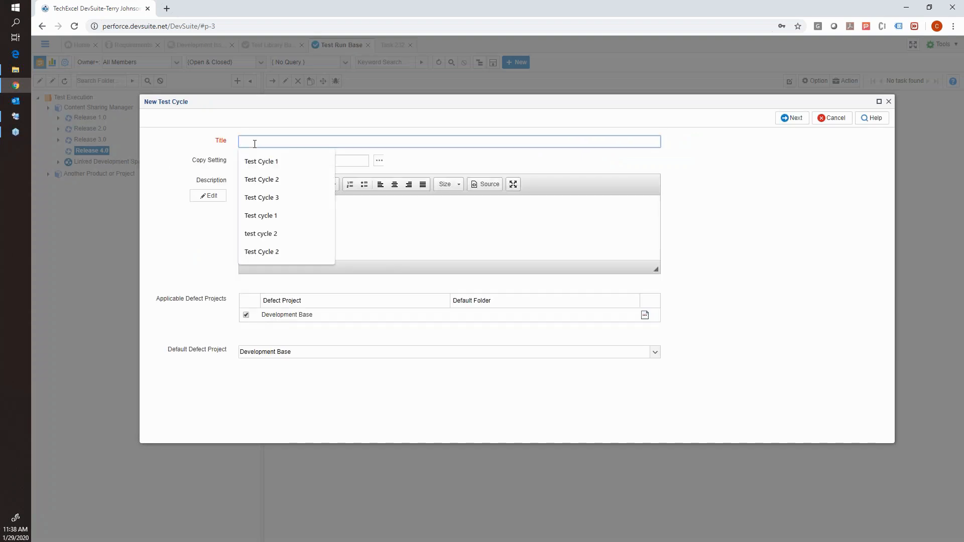
type("Test Cycle")
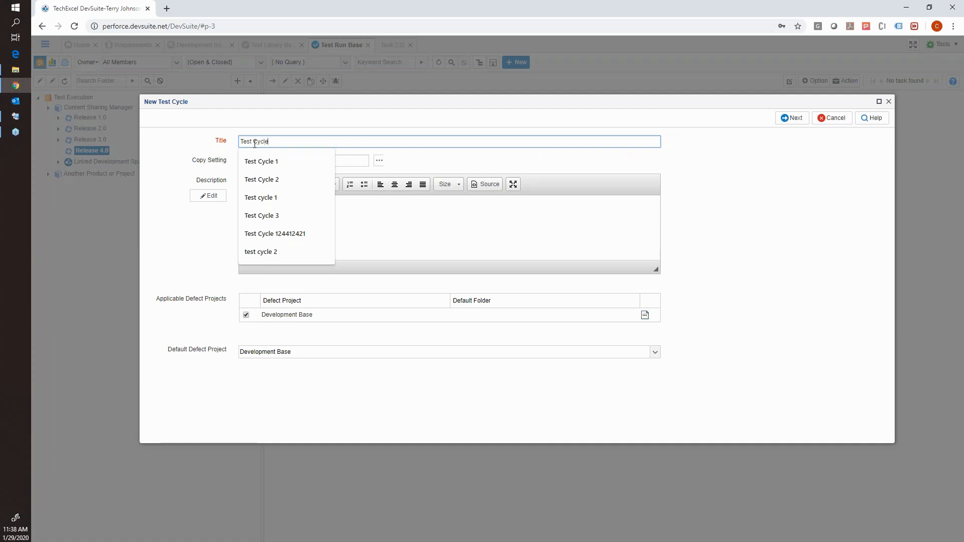
type(" 1")
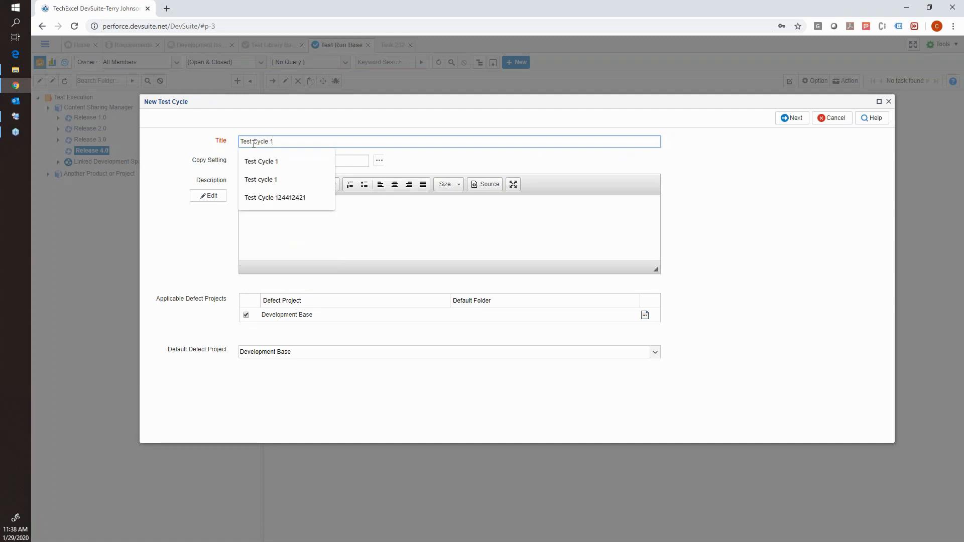
left_click(387, 218)
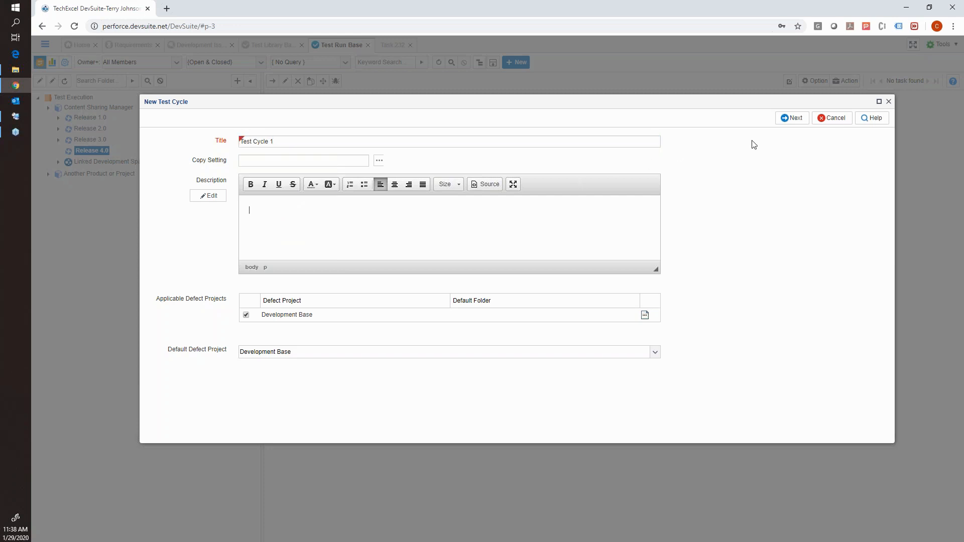
left_click(787, 119)
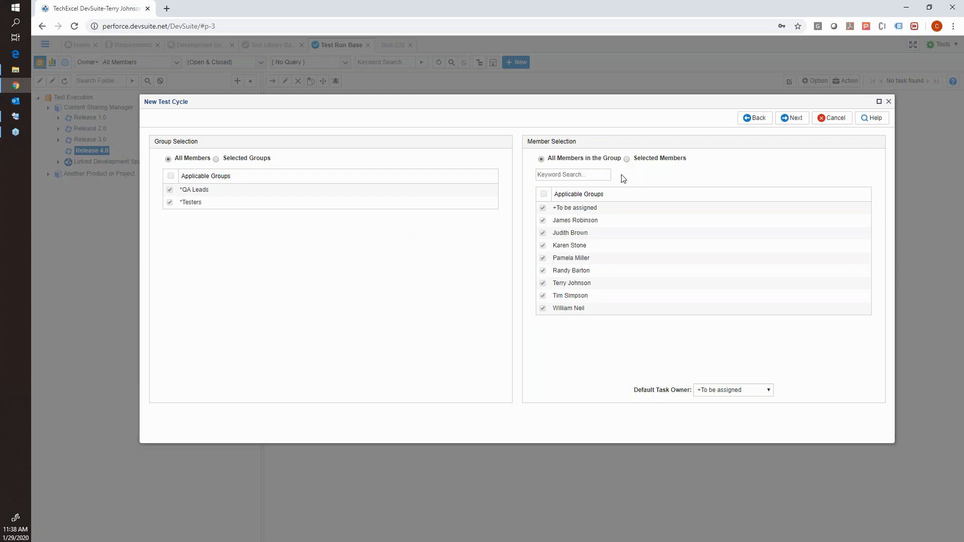
Switch the test cycle to selected members and keep only the last four people in the list.
left_click(627, 159)
left_click(543, 220)
left_click(543, 233)
left_click(543, 245)
left_click(543, 258)
left_click(542, 283)
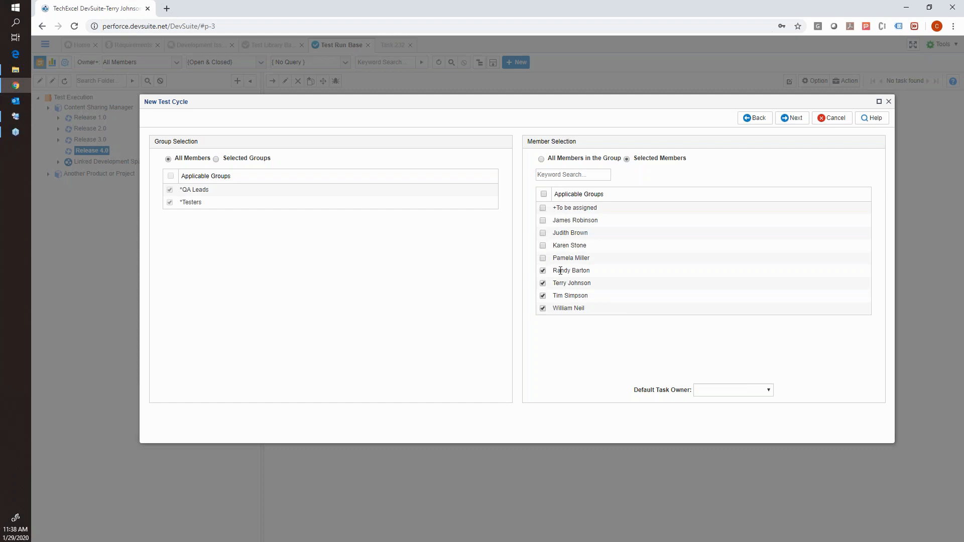
Choose one of the kept members as Default Task Owner and include the Mac OS X and Windows 8 environment permutations for Chrome, Firefox and IE.
left_click(730, 391)
left_click(729, 416)
left_click(792, 118)
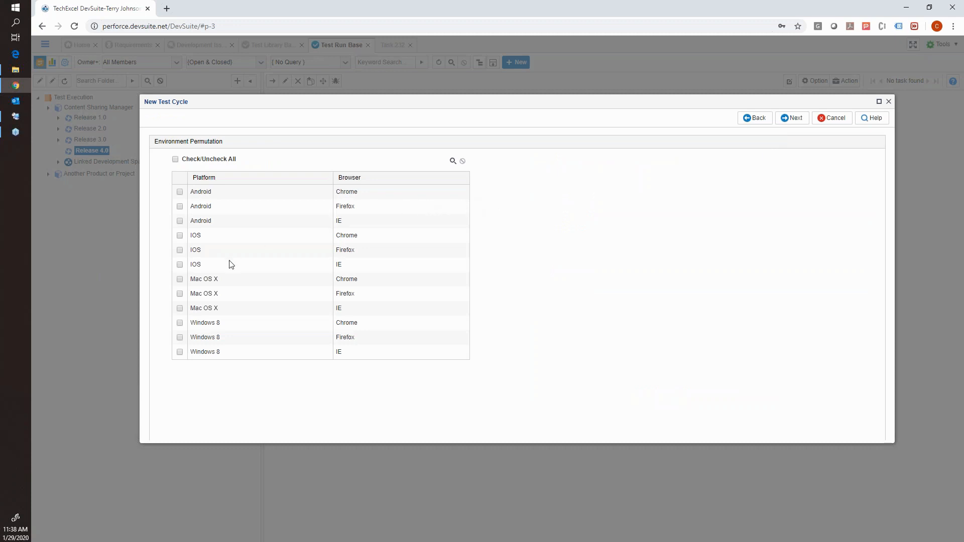
left_click(180, 281)
left_click(786, 116)
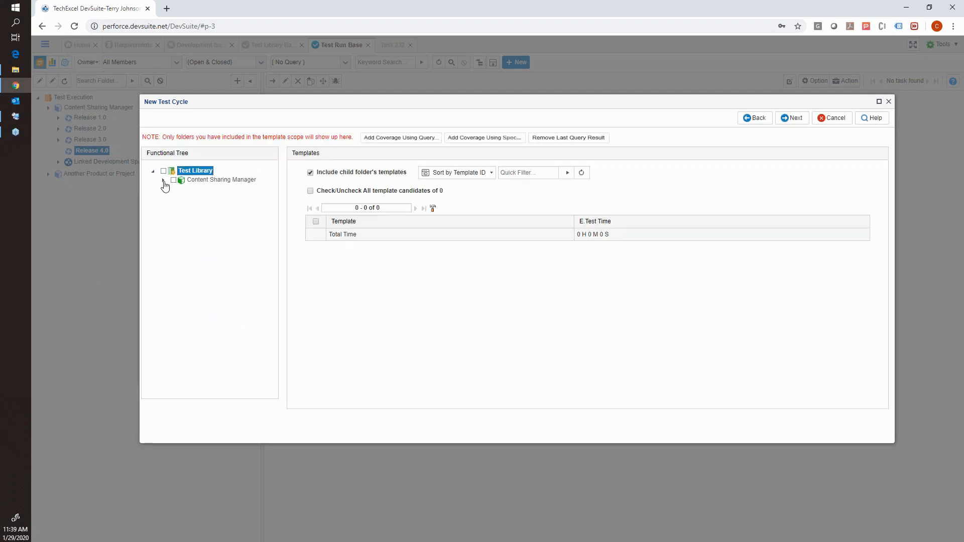
Add the whole Content Sharing Manager folder to the test cycle's template coverage and finish creating the cycle.
left_click(163, 180)
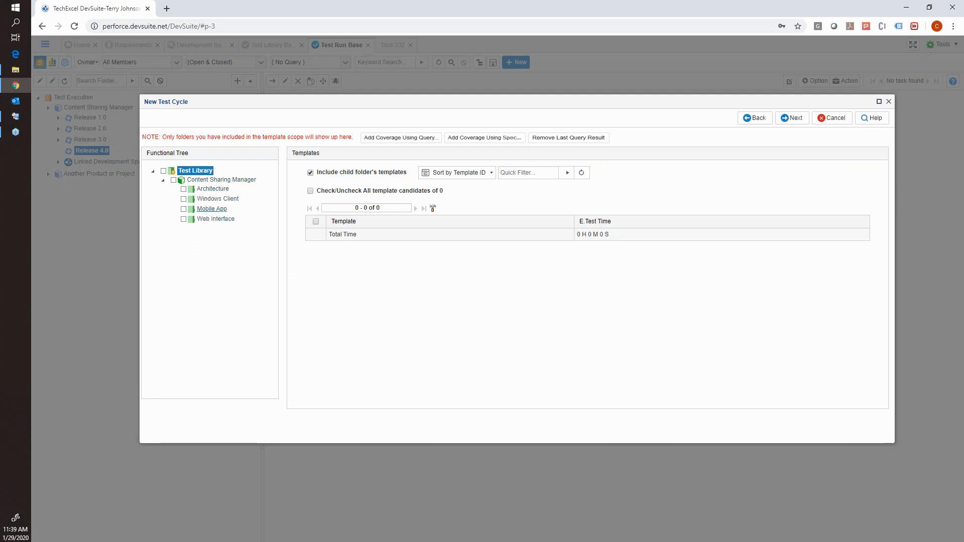
left_click(184, 190)
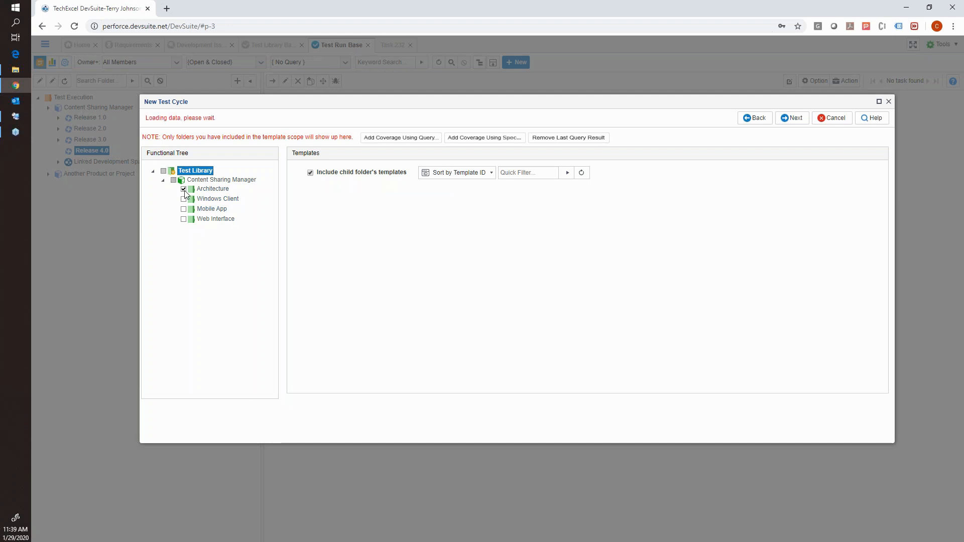
left_click(174, 180)
left_click(791, 118)
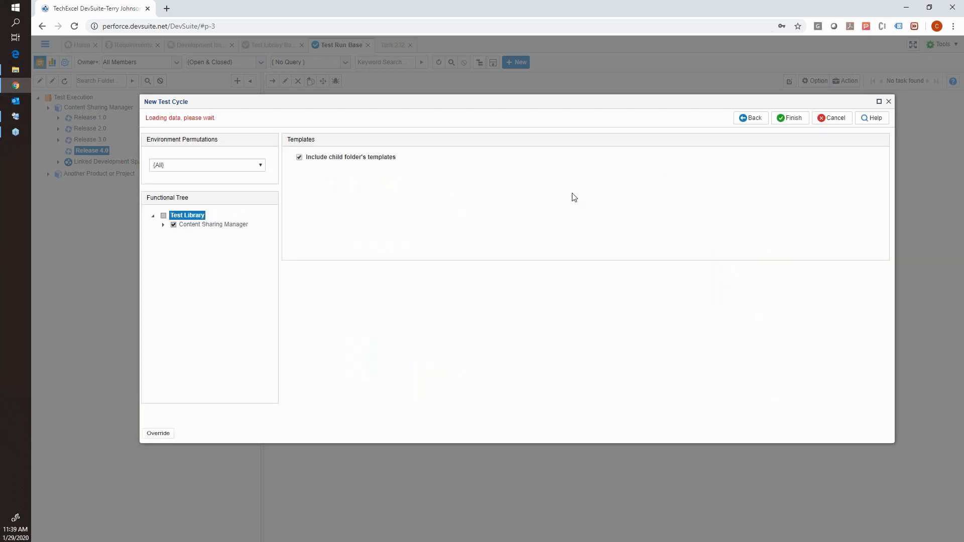
left_click(790, 118)
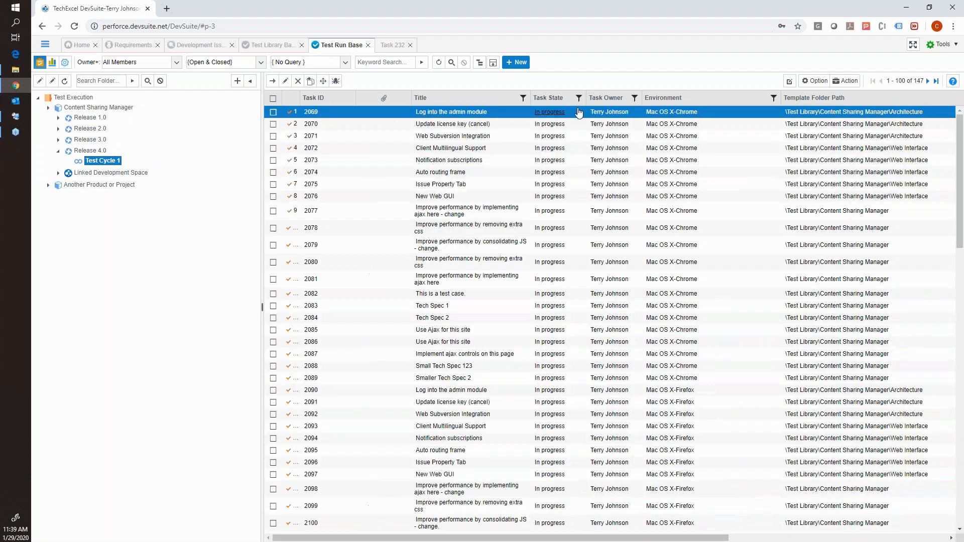
Sort the Test Cycle 1 tasks by title and look through the list down to the Smaller Tech Spec 2 tasks.
left_click(522, 100)
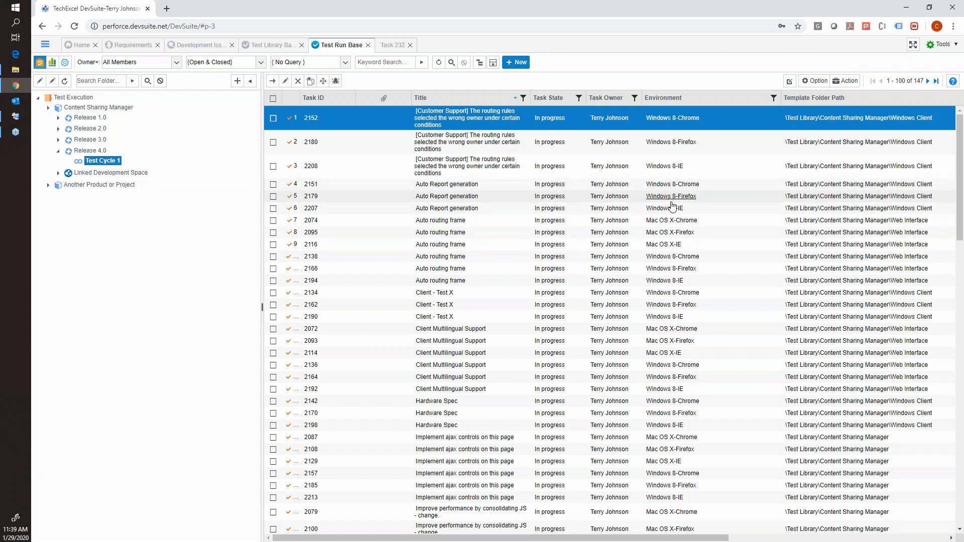
scroll(635, 223, "down", 2)
scroll(635, 223, "down", 5)
scroll(537, 380, "down", 5)
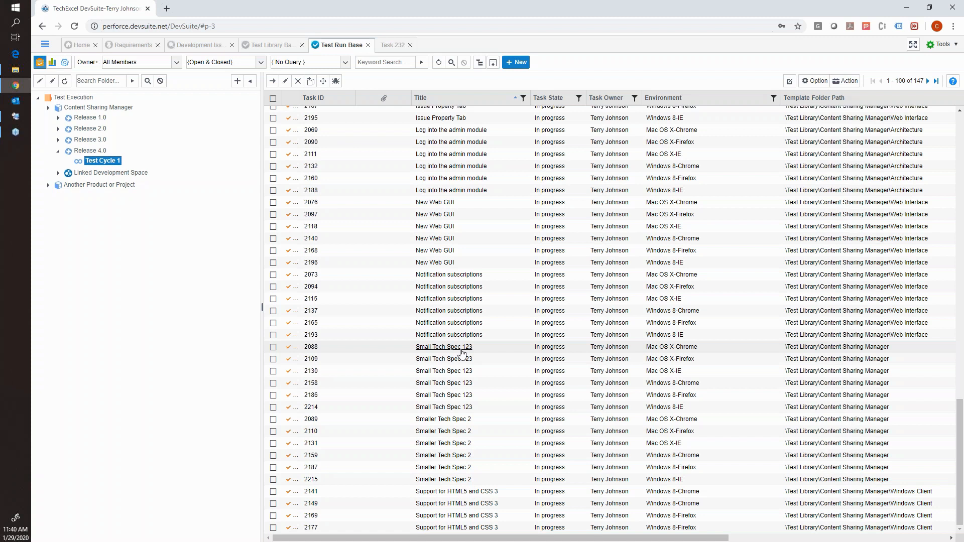
Open the Windows 8-IE "Small Tech Spec 123" test task, review its procedure and expected result, and record it as Pass.
left_click(458, 420)
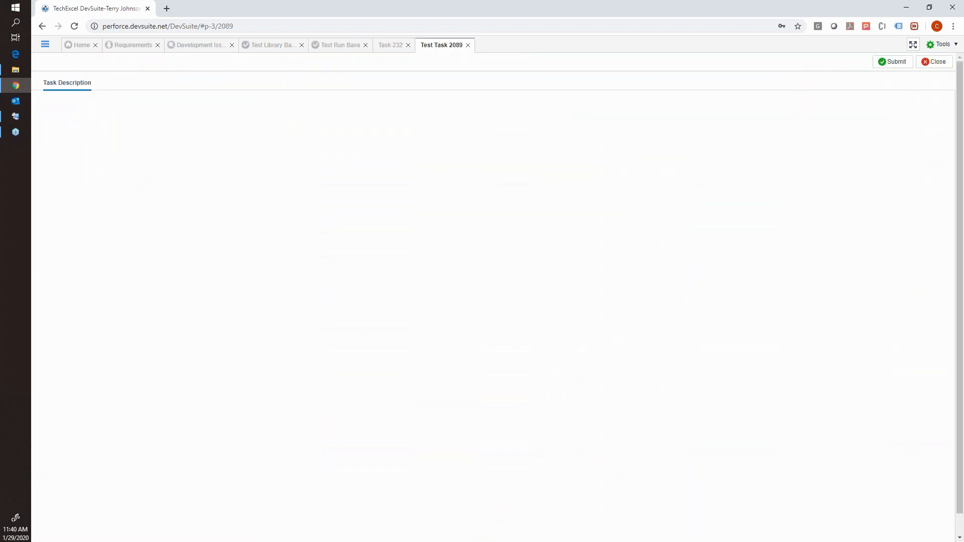
left_click(933, 62)
left_click(468, 407)
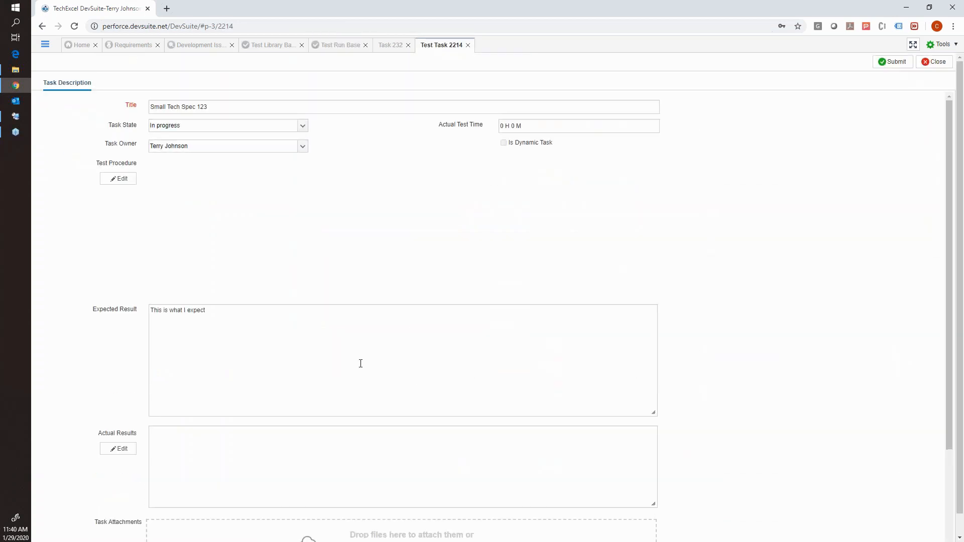
left_click(263, 229)
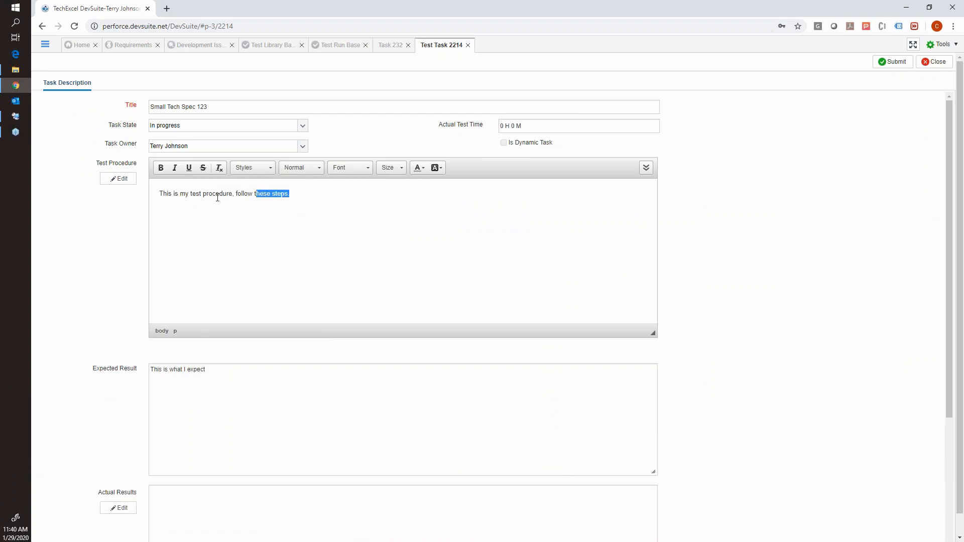
left_click_drag(296, 203, 167, 198)
left_click_drag(221, 370, 101, 371)
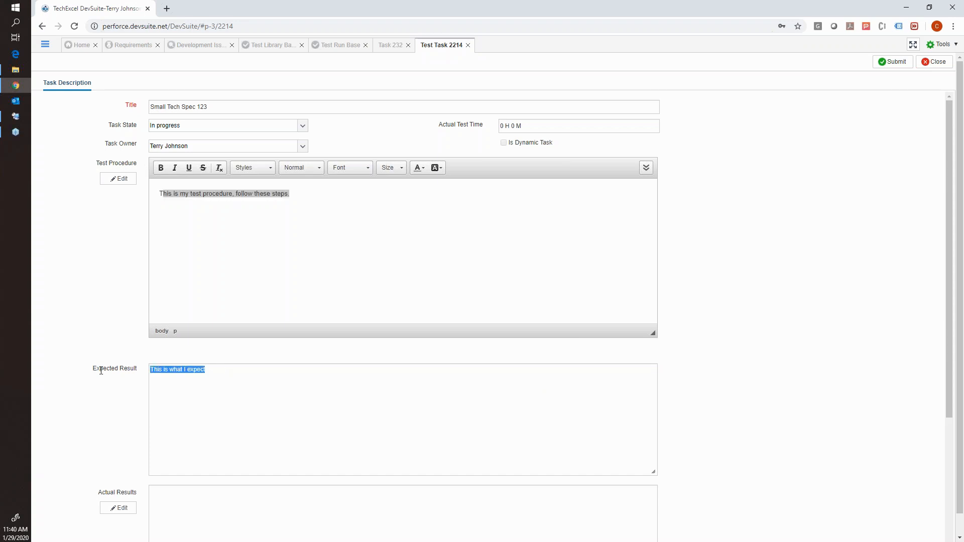
left_click(209, 131)
left_click(176, 202)
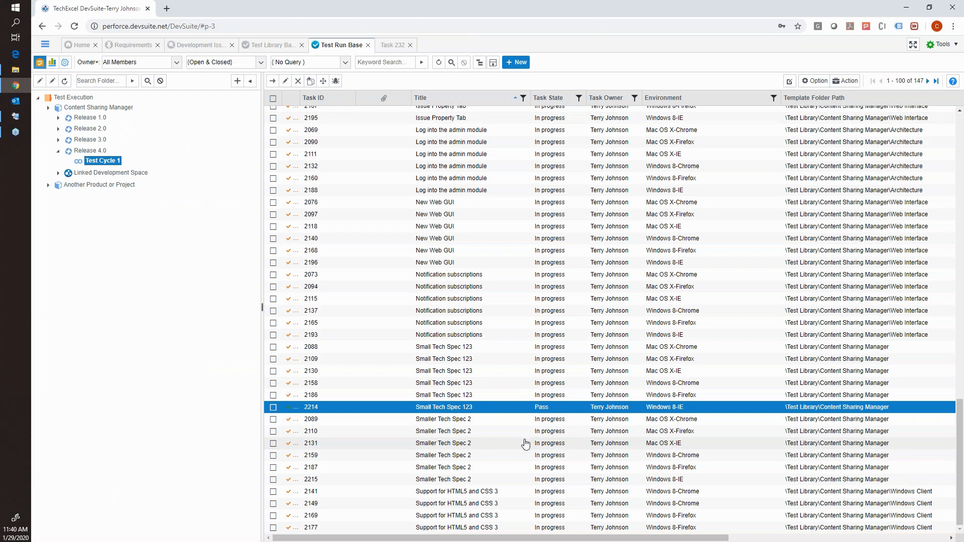
Open the Mac OS X-Chrome "Smaller Tech Spec 2" task, set verification point 1 to Pass and point 2 to Fail, and submit it.
double_click(461, 420)
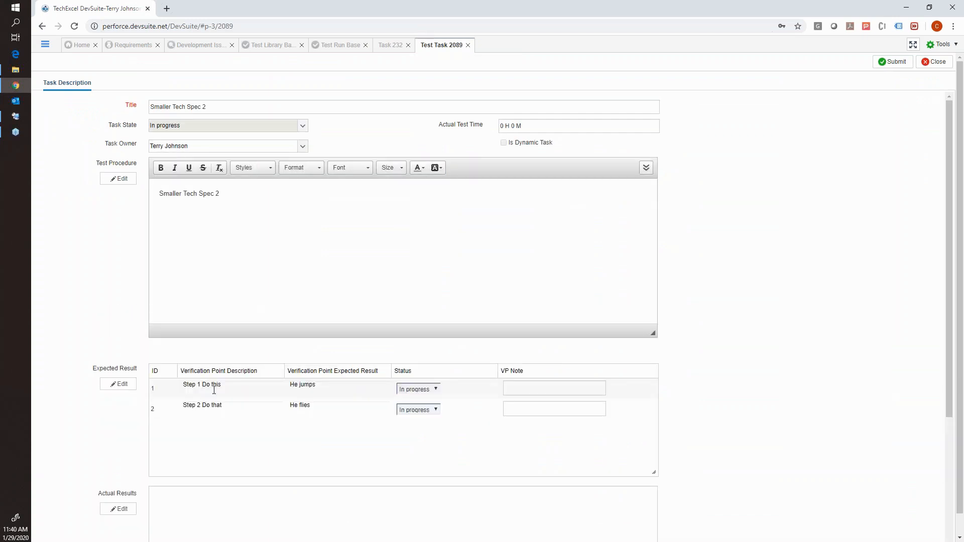
left_click(302, 129)
left_click(435, 390)
left_click(420, 408)
left_click(437, 411)
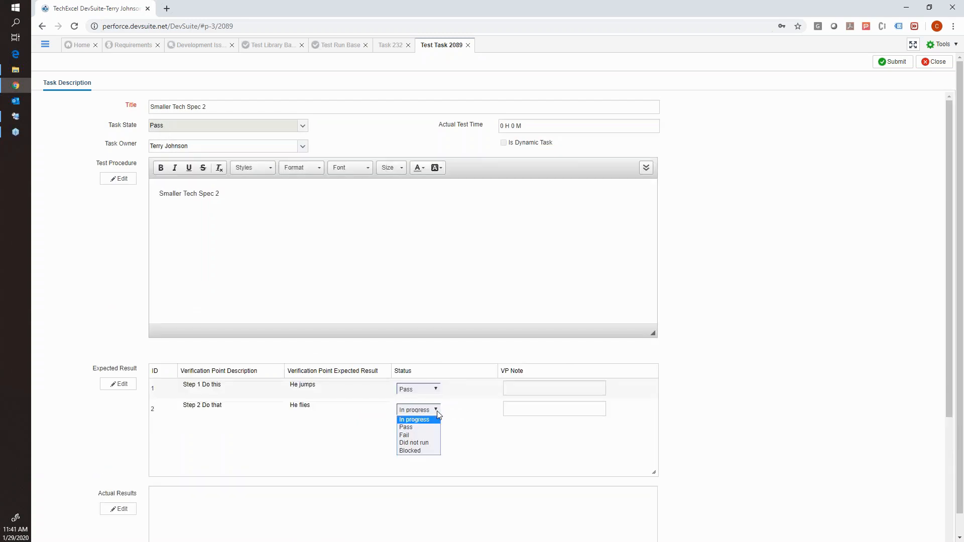
left_click(418, 435)
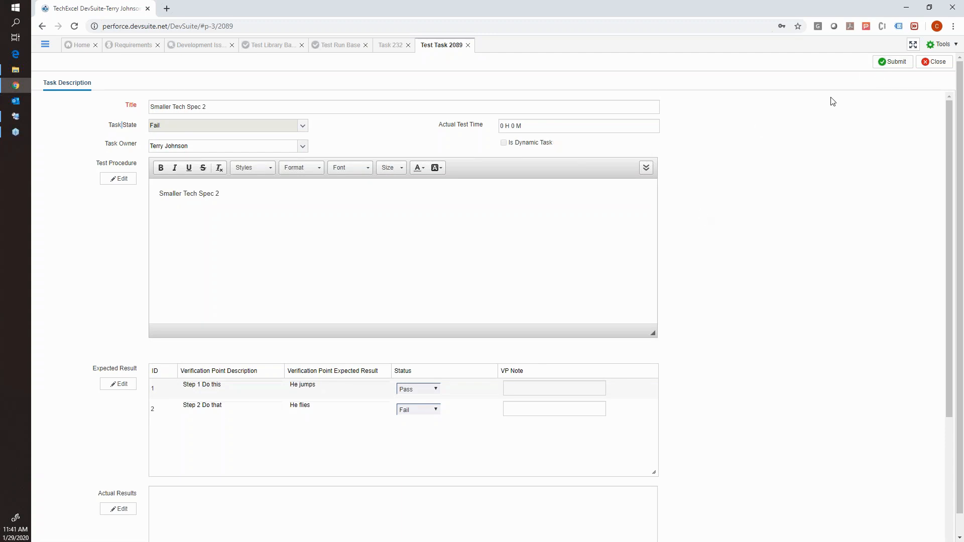
left_click(892, 61)
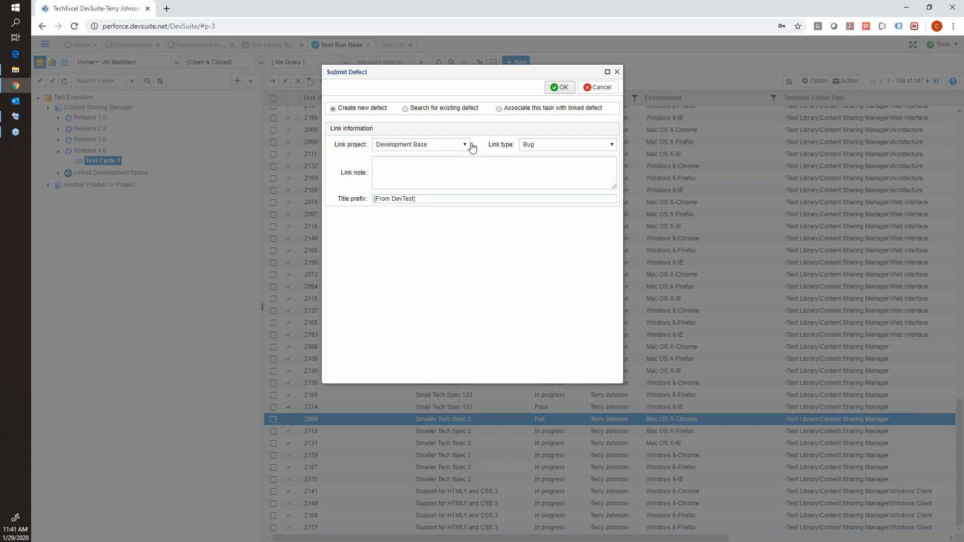
Create a new Bug-linked defect in Development Base for the failed task and set its issue type to Defect.
left_click(558, 87)
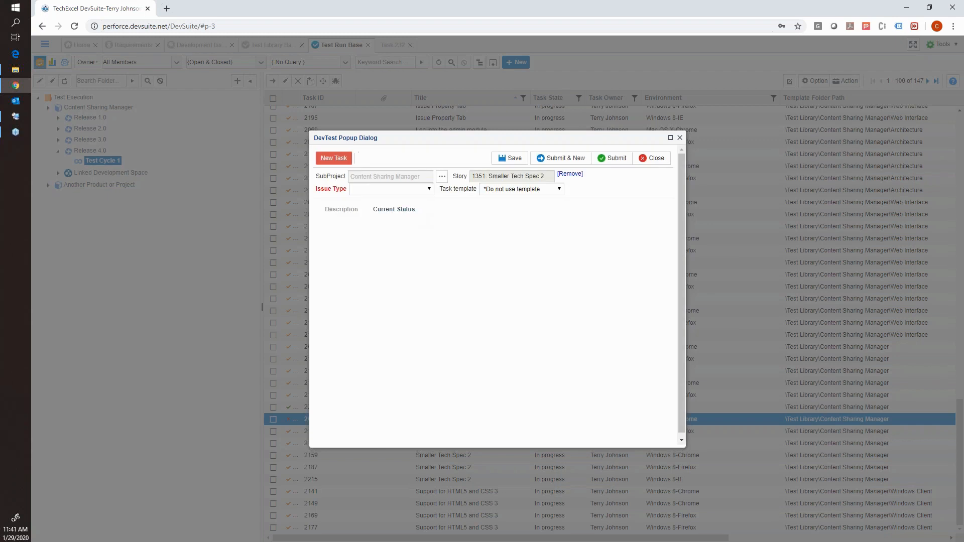
left_click(429, 189)
left_click(394, 206)
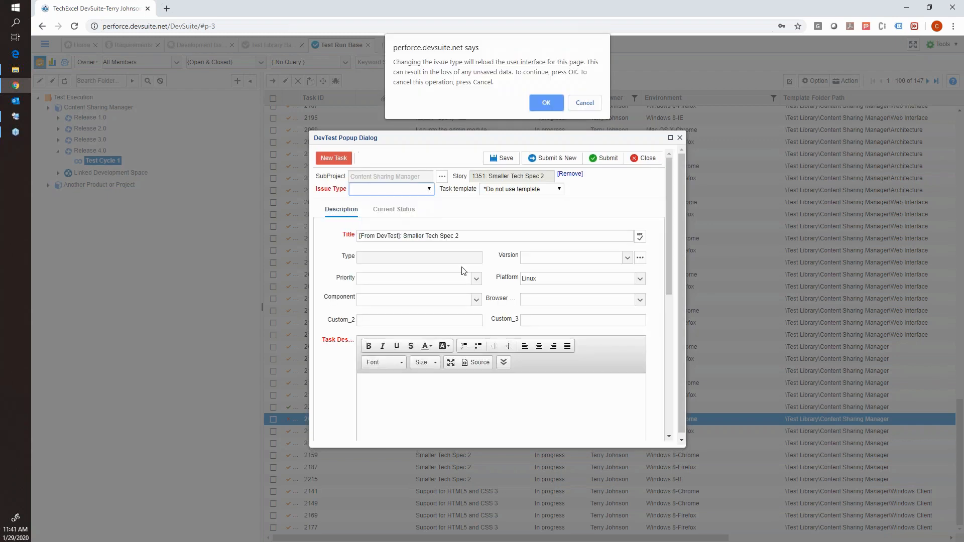
left_click(546, 104)
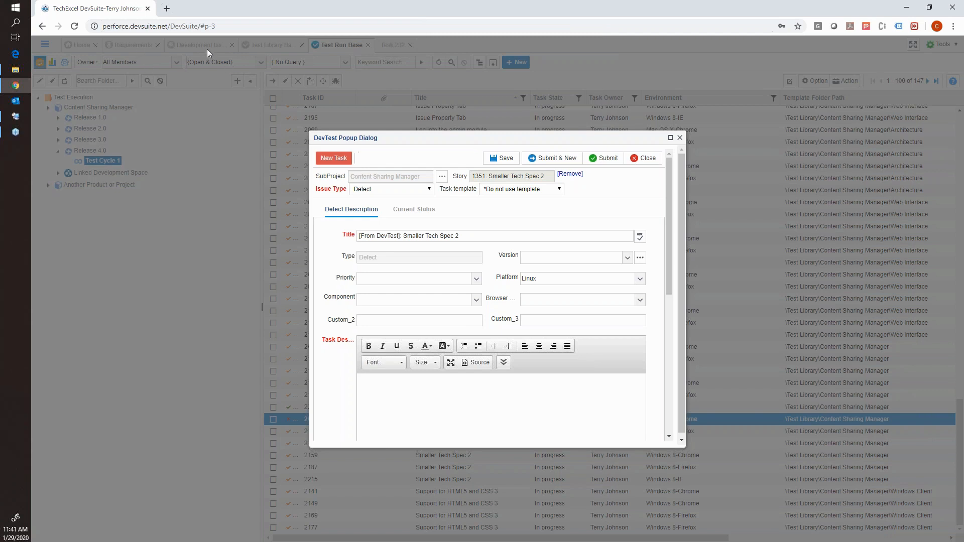
Review the defect form's prefilled title and fields, and enter "defect" as the task description.
left_click_drag(469, 235, 353, 234)
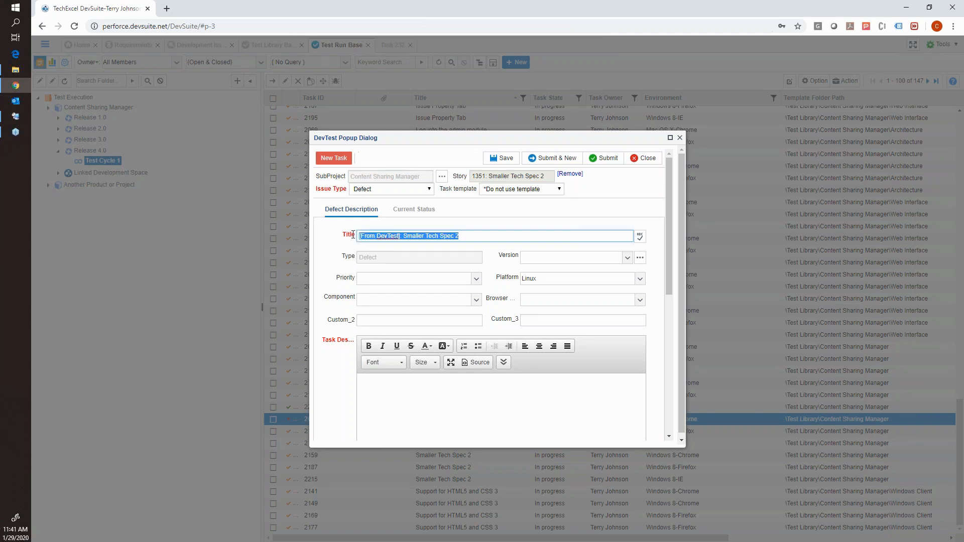
scroll(403, 286, "down", 3)
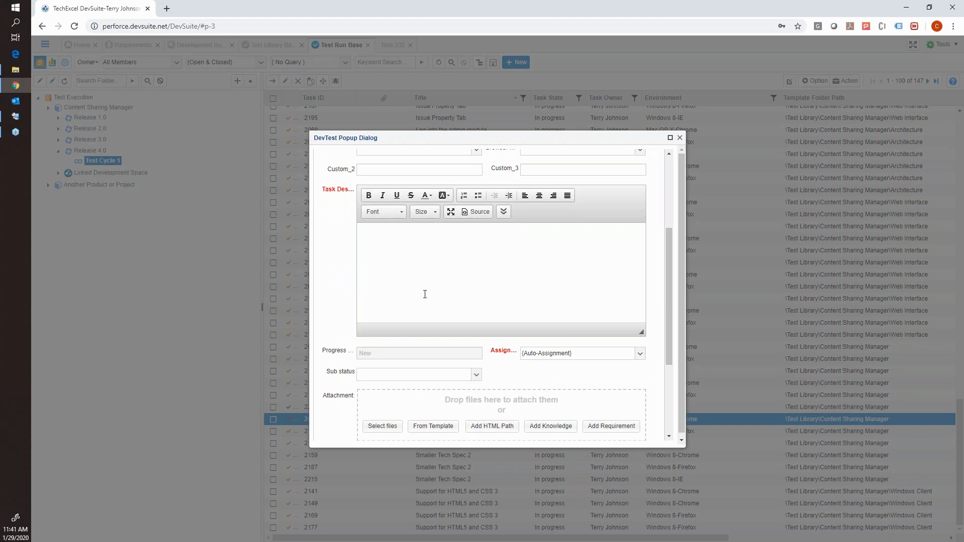
scroll(425, 294, "up", 3)
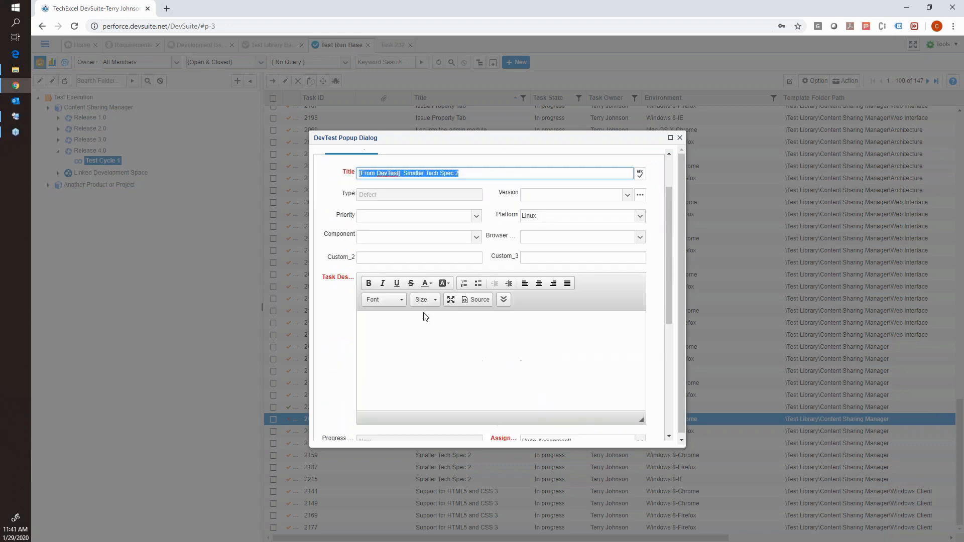
left_click(430, 347)
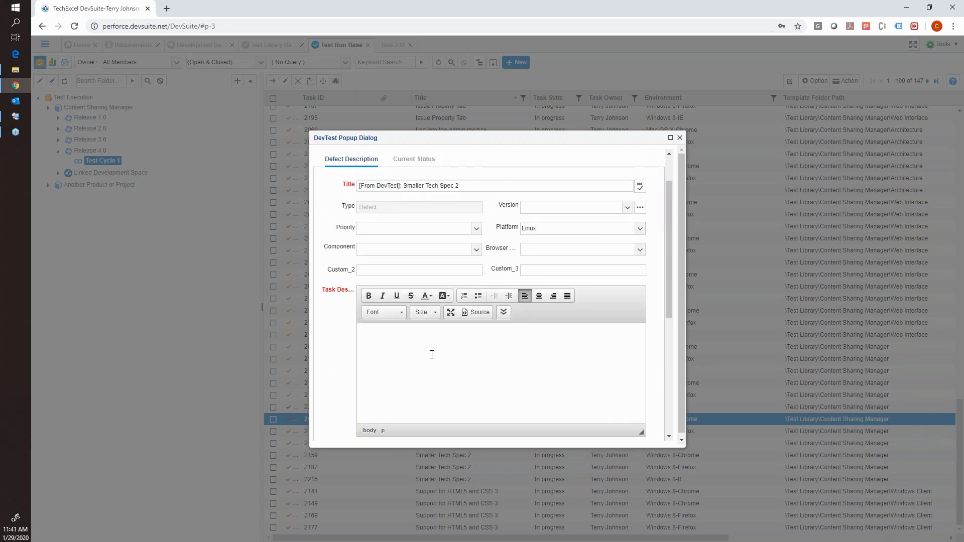
scroll(431, 361, "up", 1)
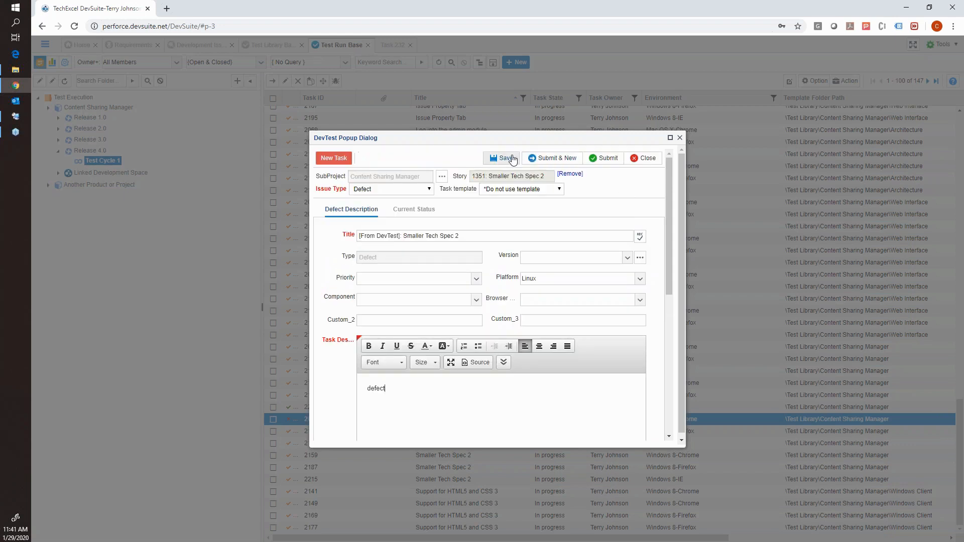
View the root sub-project choices available for the defect and cancel the sub-project change.
left_click(443, 180)
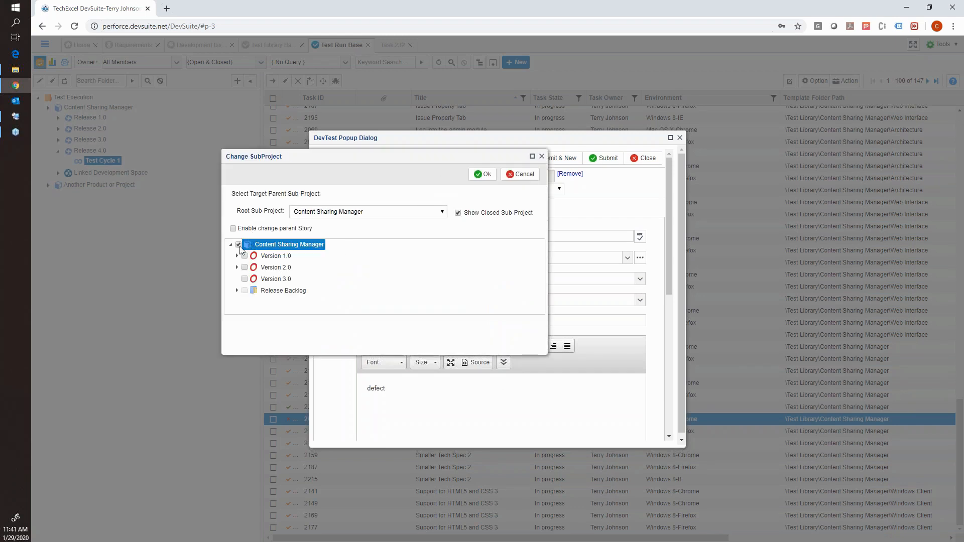
left_click(327, 212)
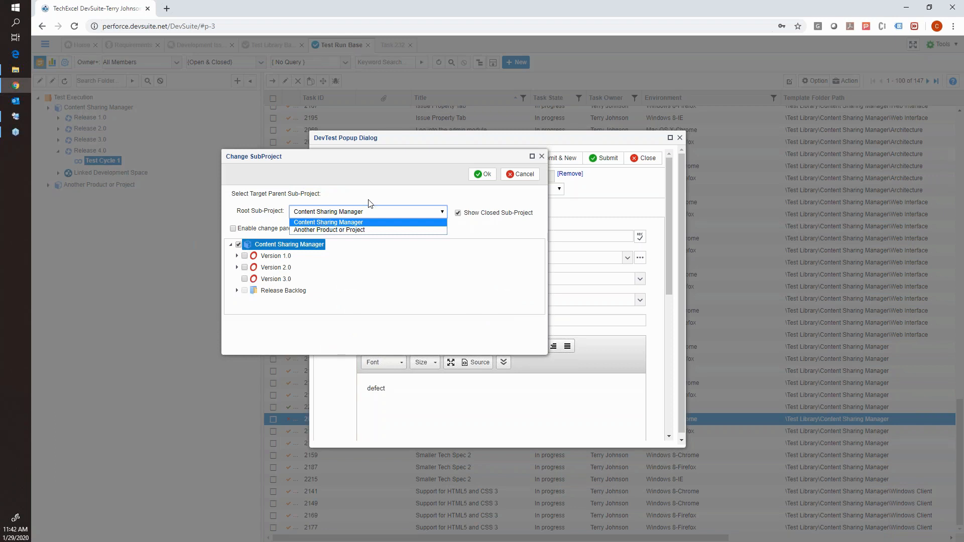
left_click(519, 179)
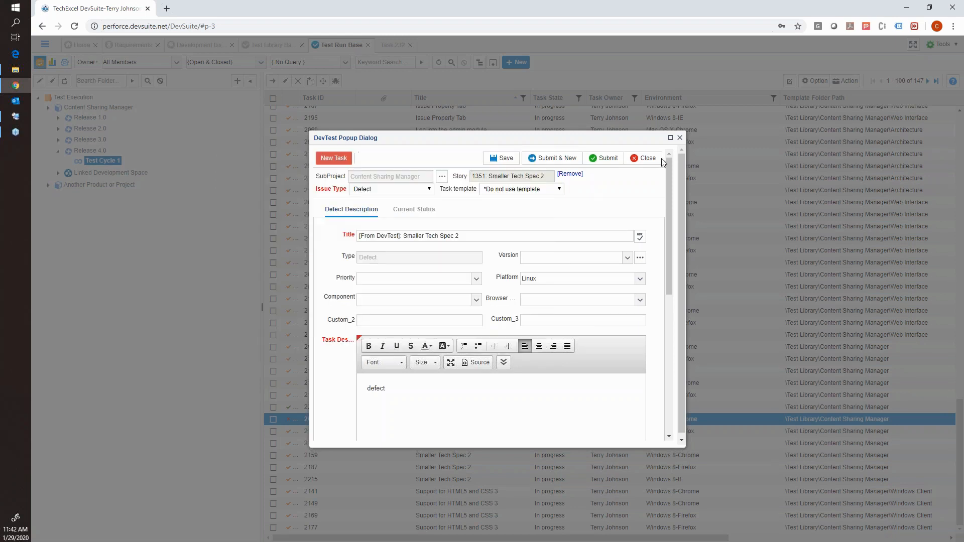
Submit the new defect and return to the test run task list.
left_click(598, 160)
left_click(592, 80)
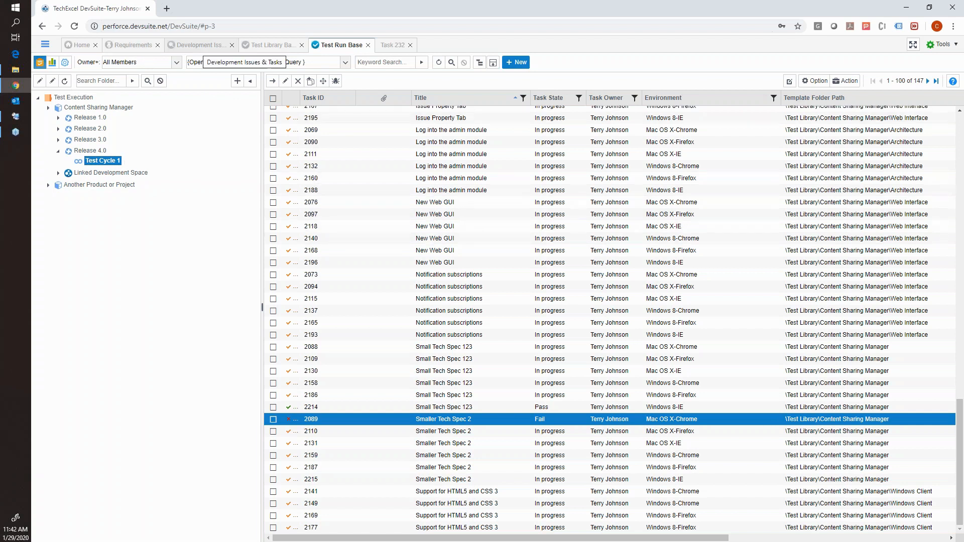
Open the "Smaller Tech Spec 2" spec from Requirements and show all of its links.
left_click(143, 47)
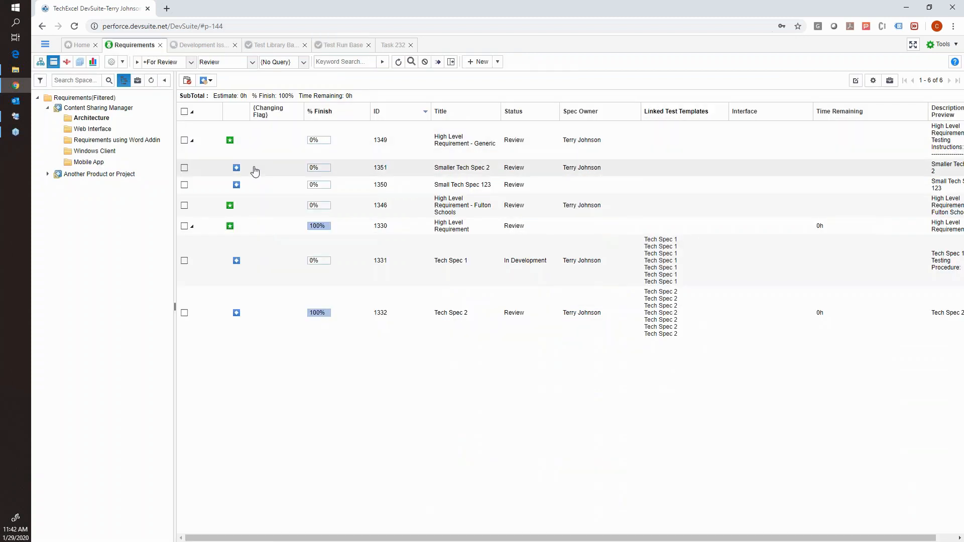
double_click(305, 172)
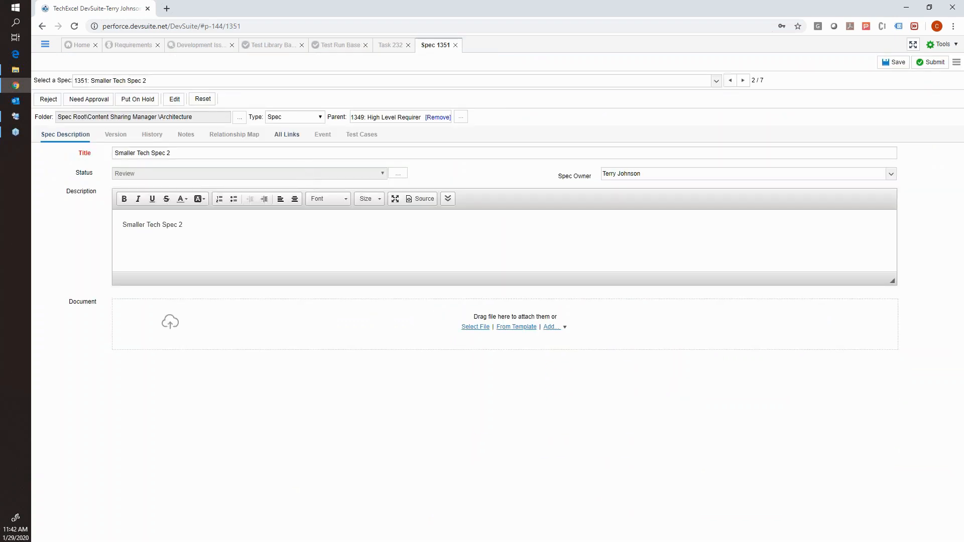
left_click(290, 140)
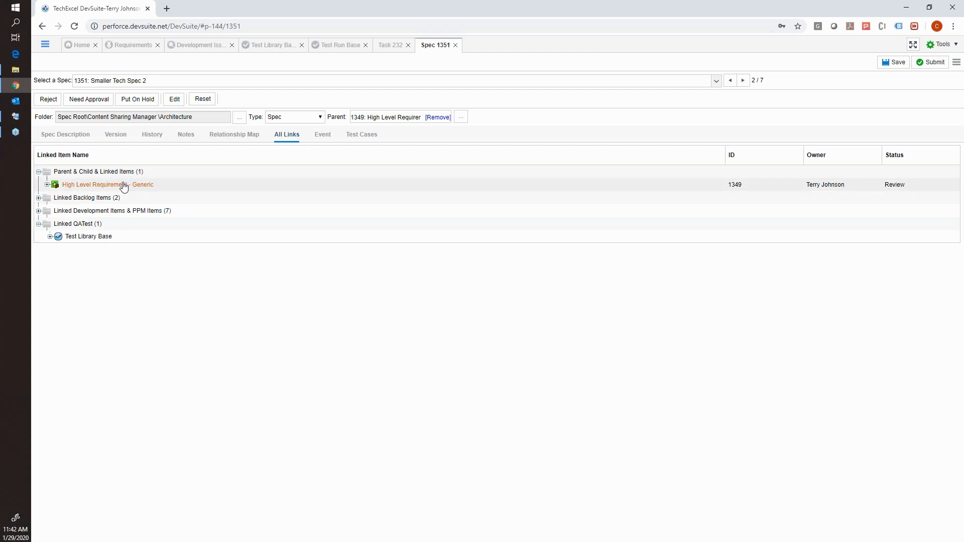
Expand the spec's linked backlog items and its linked development issues and tasks.
left_click(39, 198)
left_click(58, 211)
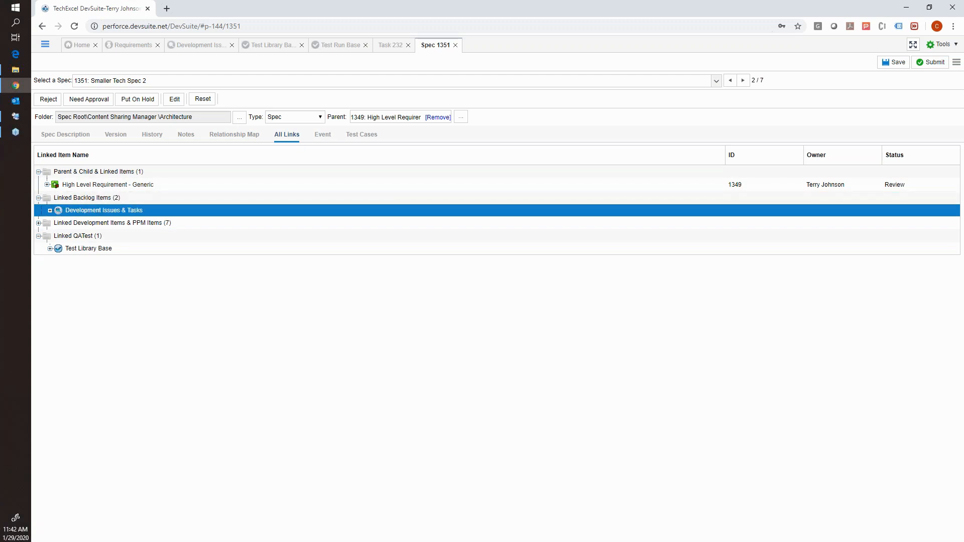
left_click(38, 223)
left_click(51, 236)
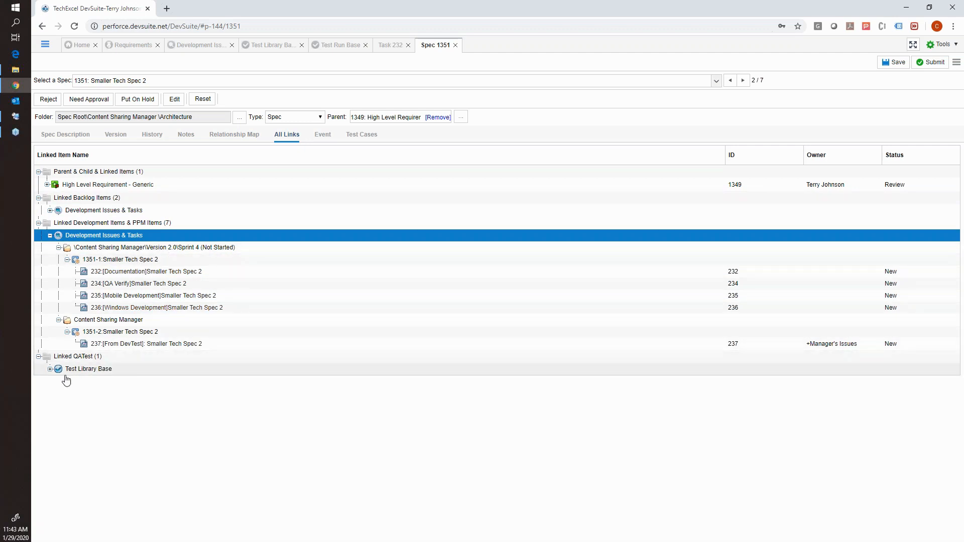
Expand the linked Test Library Base down to the "Smaller Tech Spec 2" template, and view the spec's related test cases.
left_click(50, 369)
left_click(55, 381)
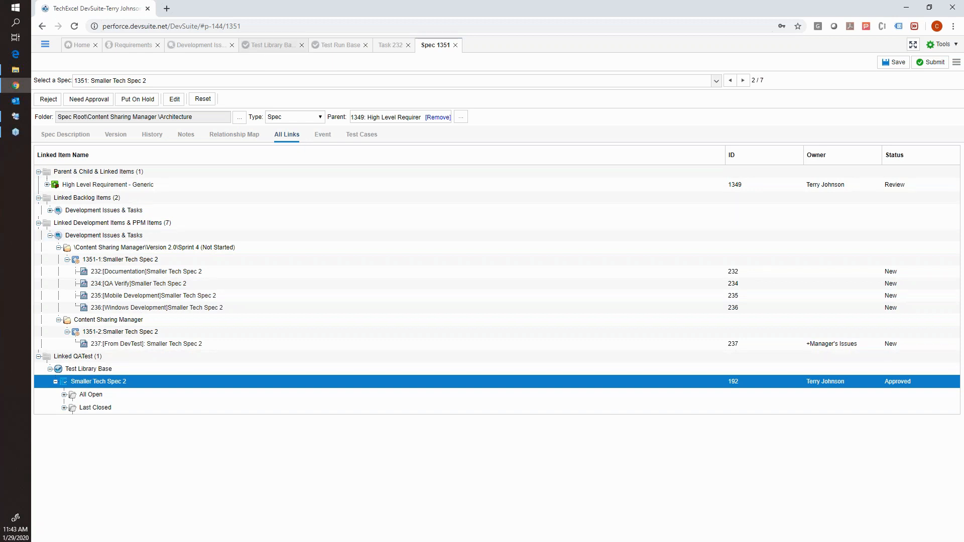
left_click(354, 135)
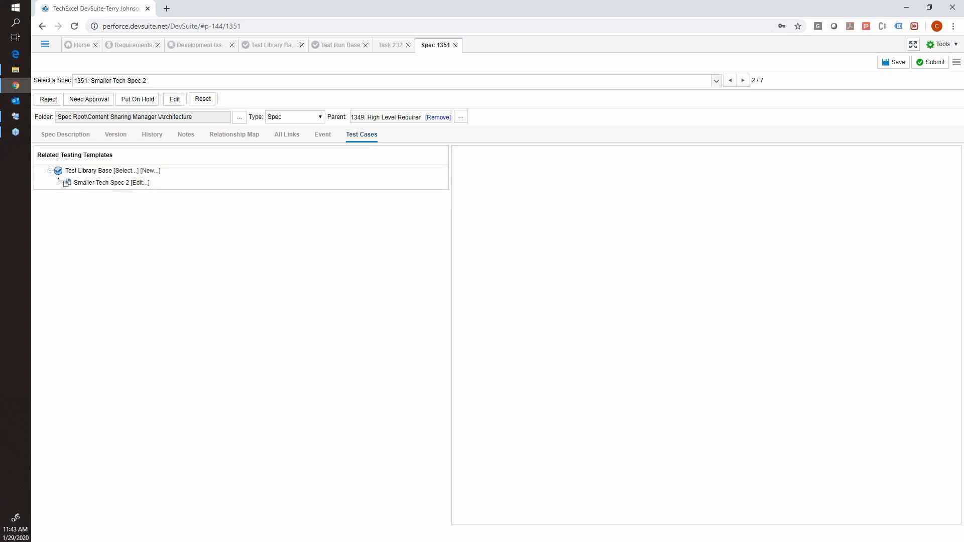
Open the first Specification Traceability Summary Report for Content Sharing Manager in the Requirements report view.
left_click(126, 46)
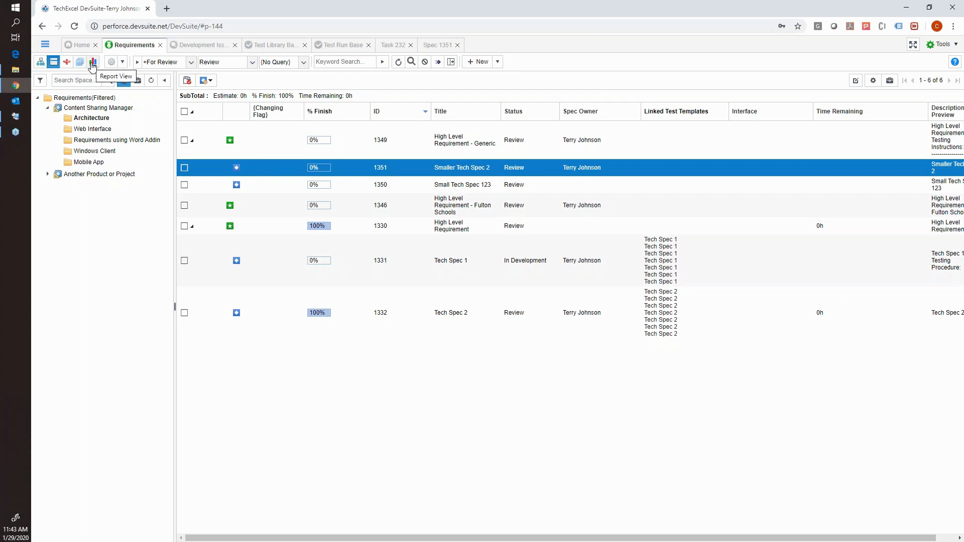
left_click(92, 64)
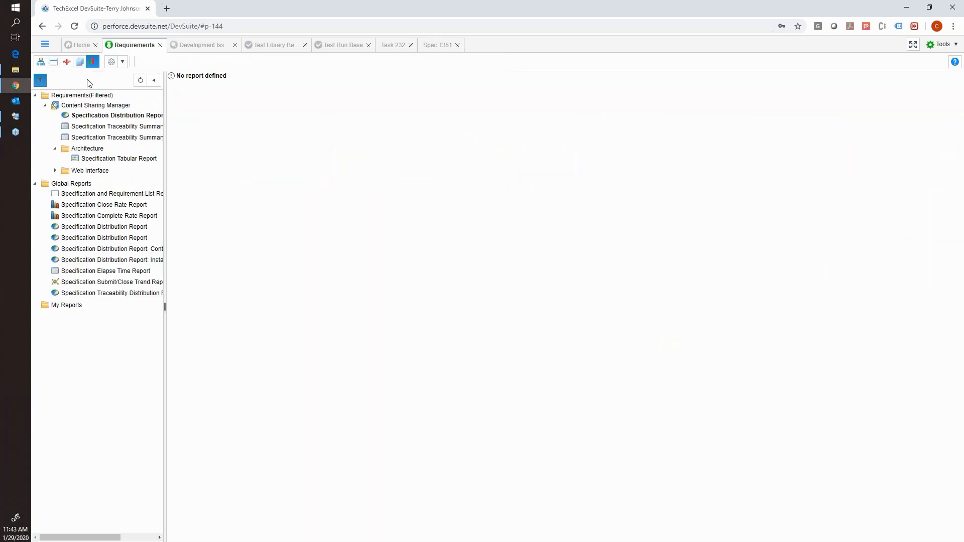
left_click(93, 127)
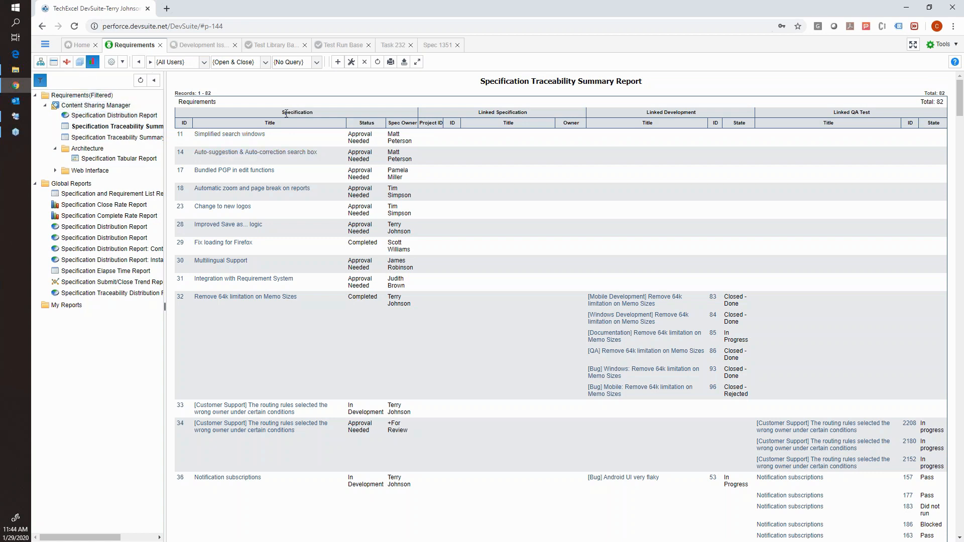
Point out the report's Specification, Linked Specification, Linked Development and Linked QA Test column groups.
left_click_drag(284, 112, 319, 112)
left_click_drag(478, 112, 527, 112)
left_click(634, 110)
double_click(522, 113)
double_click(680, 112)
left_click(868, 112)
double_click(868, 112)
Examine the traceability rows for how specifications link to development items and QA test results.
scroll(717, 196, "down", 1)
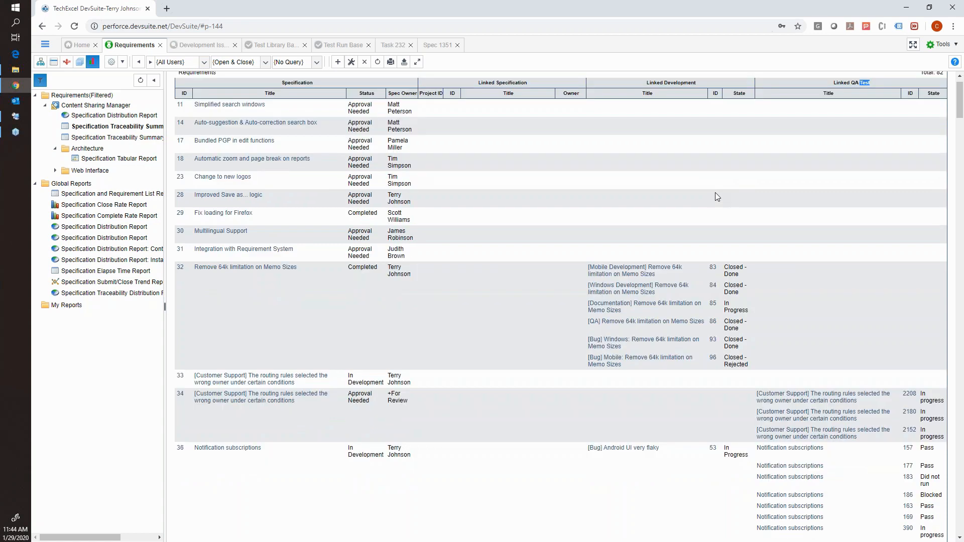
scroll(715, 193, "down", 6)
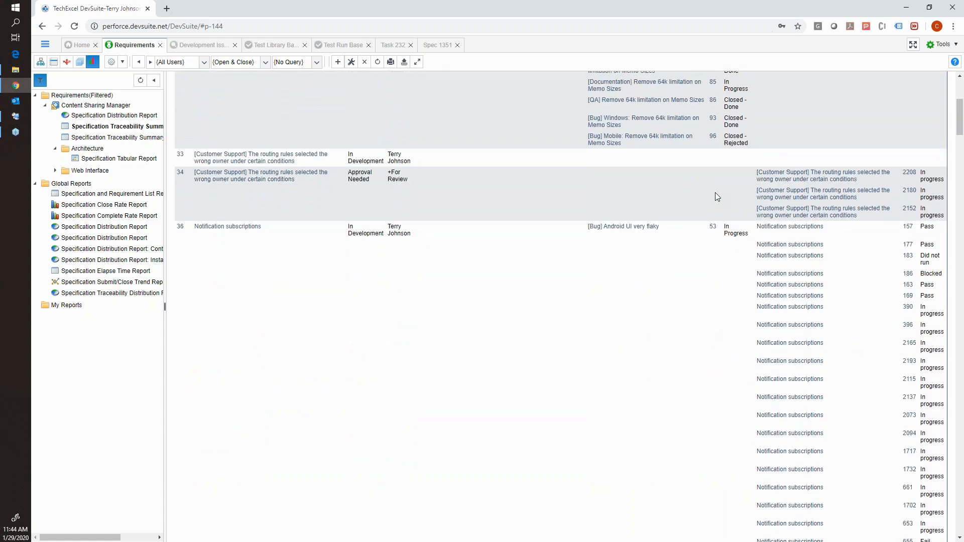
scroll(715, 192, "up", 6)
scroll(717, 196, "up", 2)
scroll(354, 181, "down", 1)
scroll(354, 181, "down", 15)
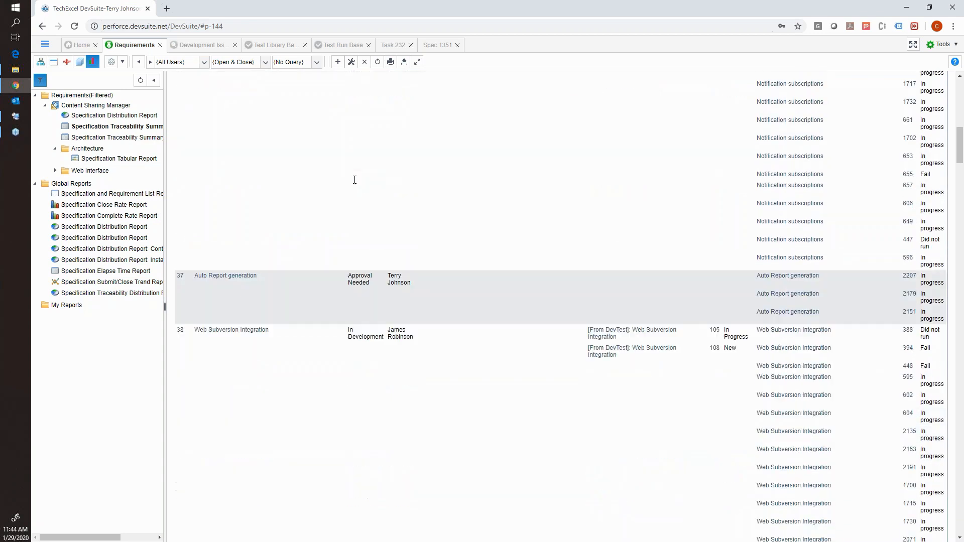
scroll(355, 179, "down", 15)
scroll(355, 180, "down", 2)
scroll(355, 179, "up", 15)
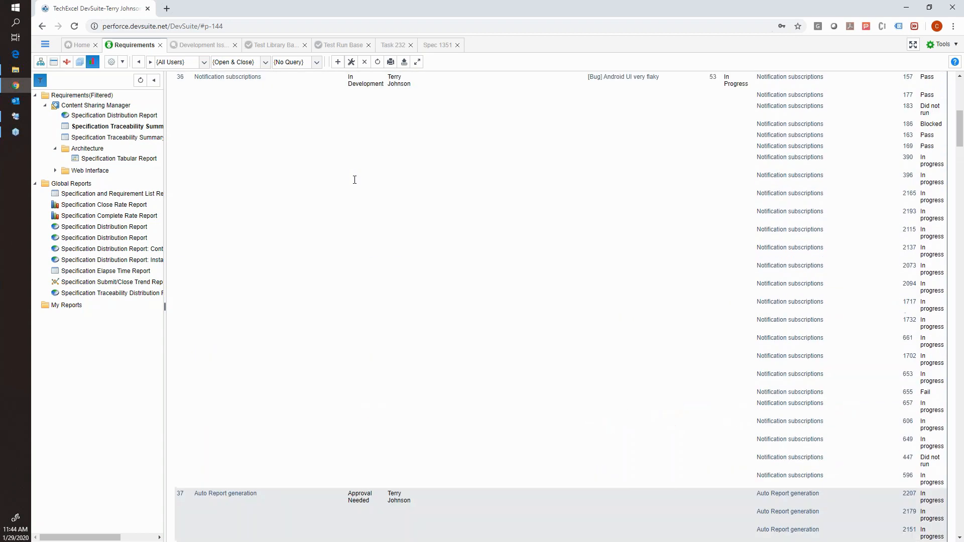
scroll(355, 180, "up", 10)
scroll(741, 271, "up", 2)
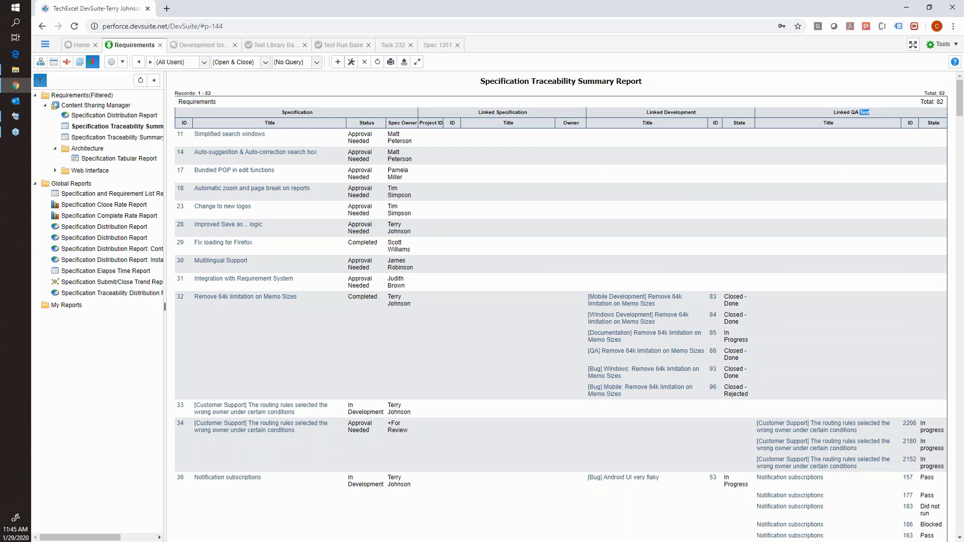
Switch to DevSuite Admin in the remote desktop session, view the User Manager's active users and close it.
left_click(16, 117)
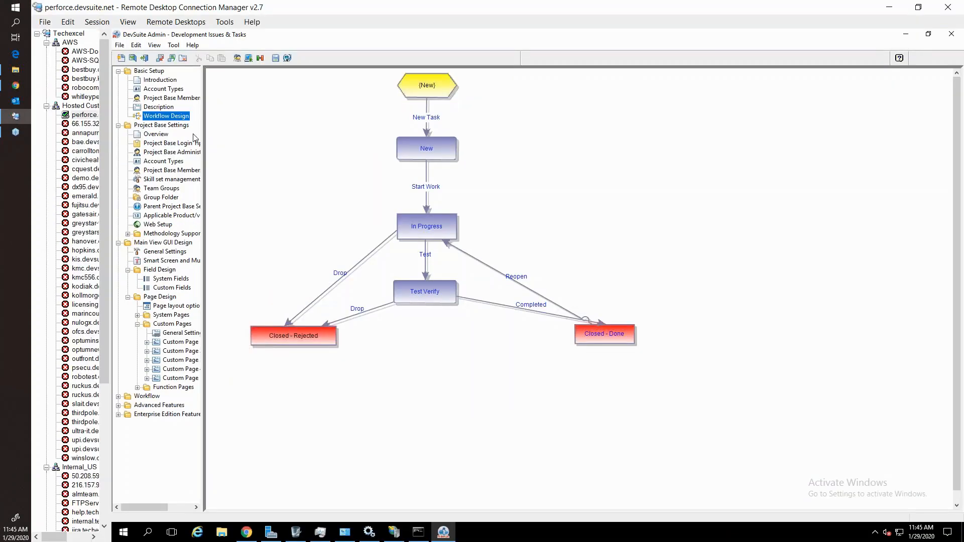
left_click(237, 58)
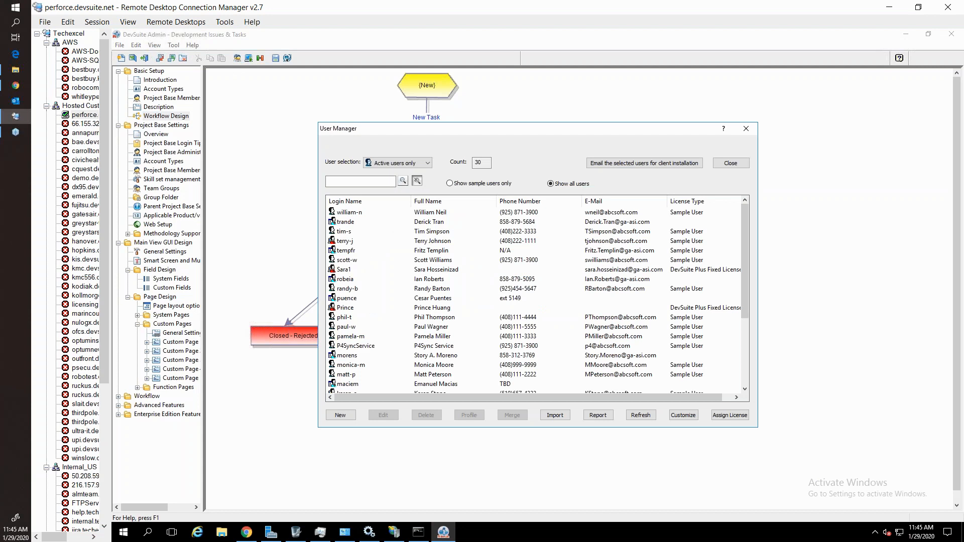
left_click(730, 163)
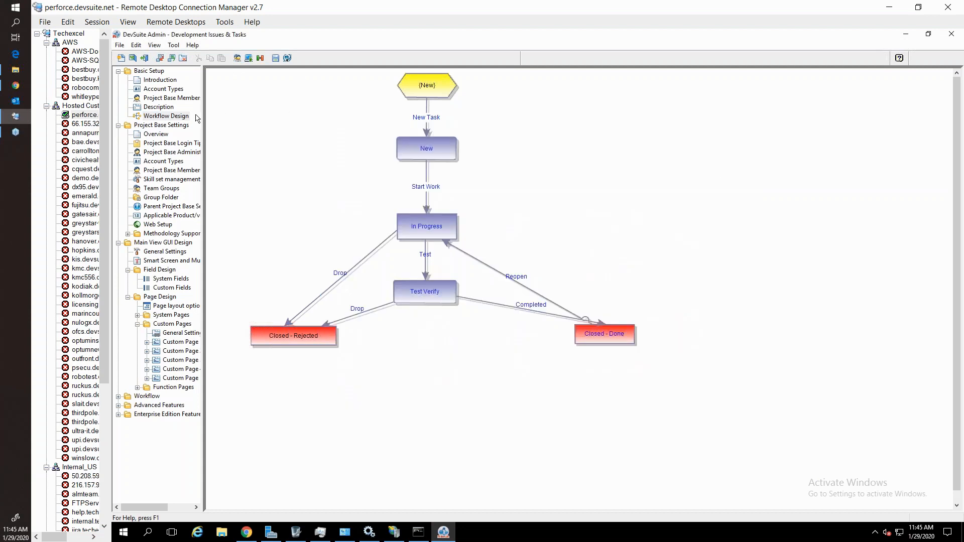